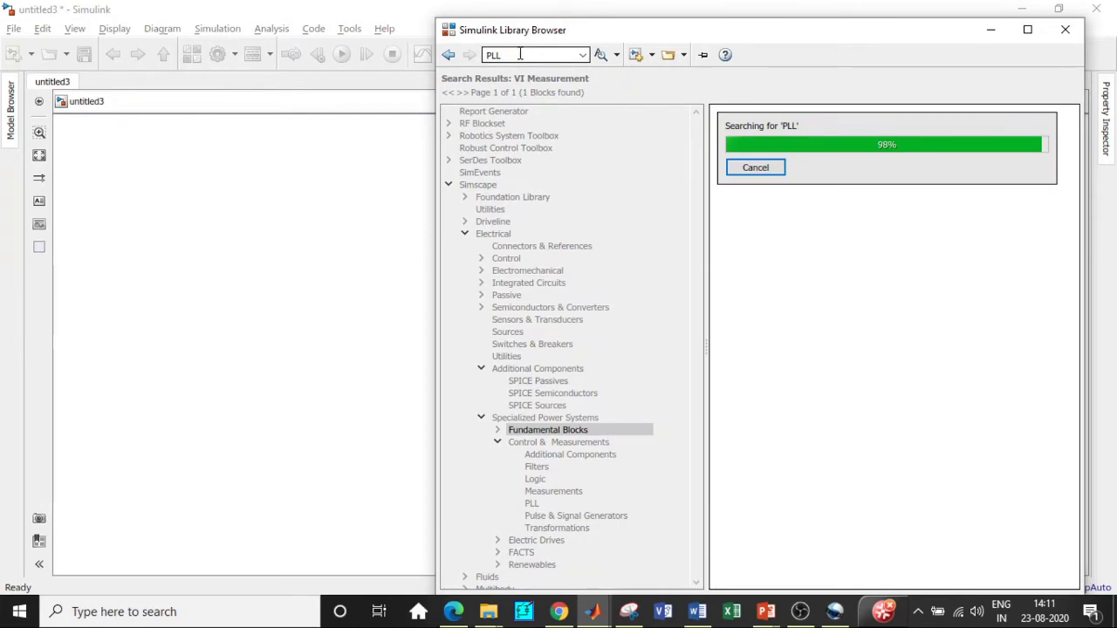
Step: Add the PLL (3ph) block from the PLL search results to the model untitled3
scroll(786, 249, "down", 5)
scroll(794, 262, "down", 15)
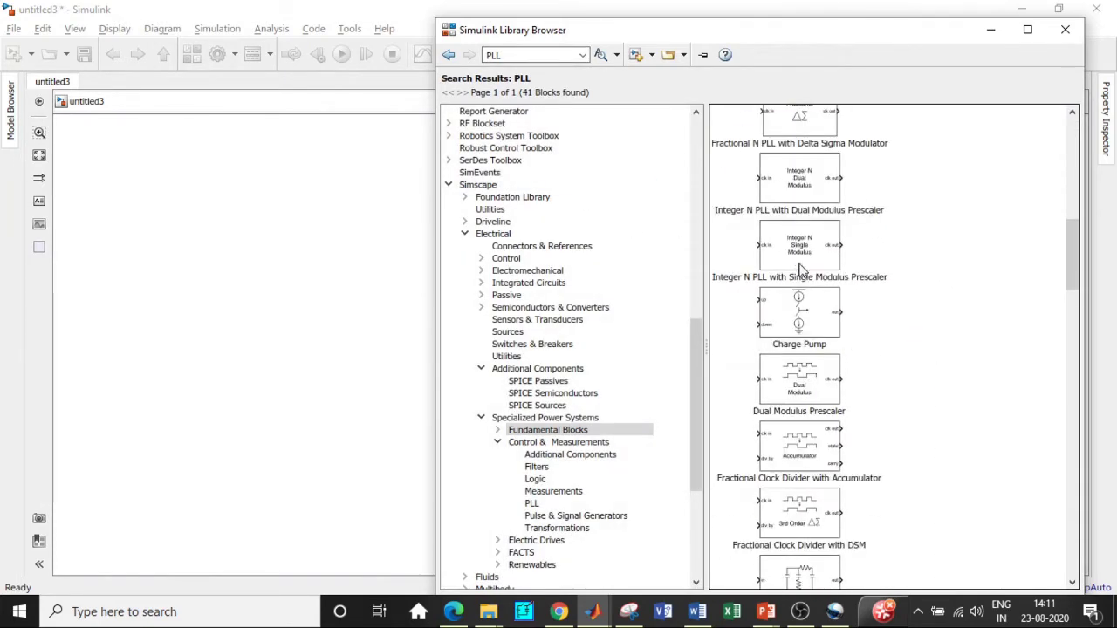
scroll(820, 275, "down", 4)
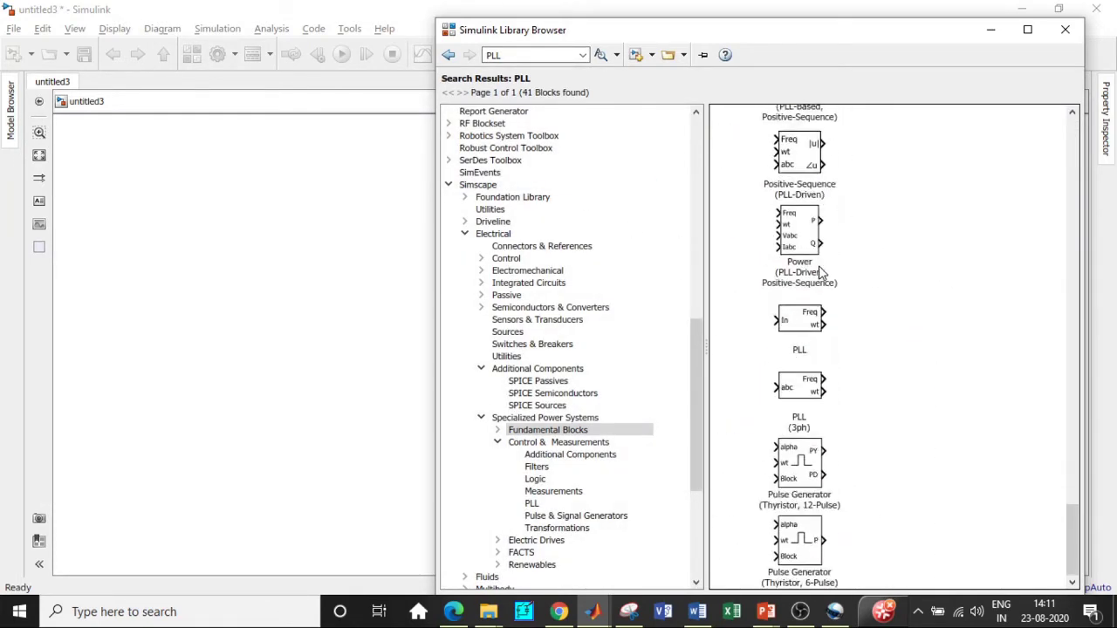
left_click(810, 389)
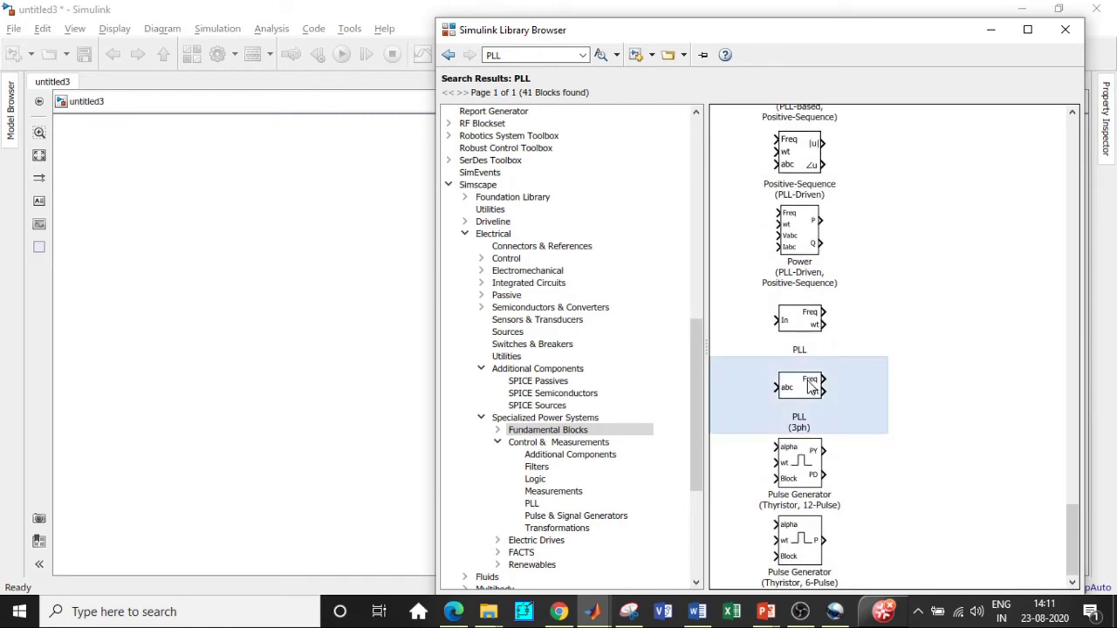
right_click(810, 389)
left_click(837, 392)
Step: Search the library for Transformer and add the Zigzag Phase-Shifting Transformer block to the model
left_click(512, 55)
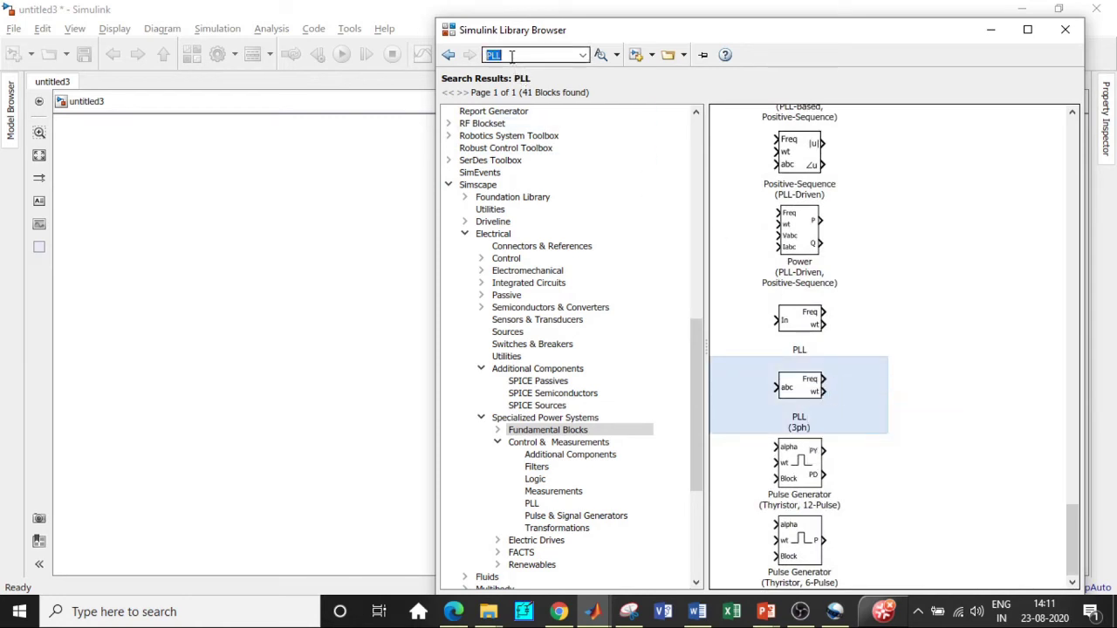
key("BackSpace")
type("Tr")
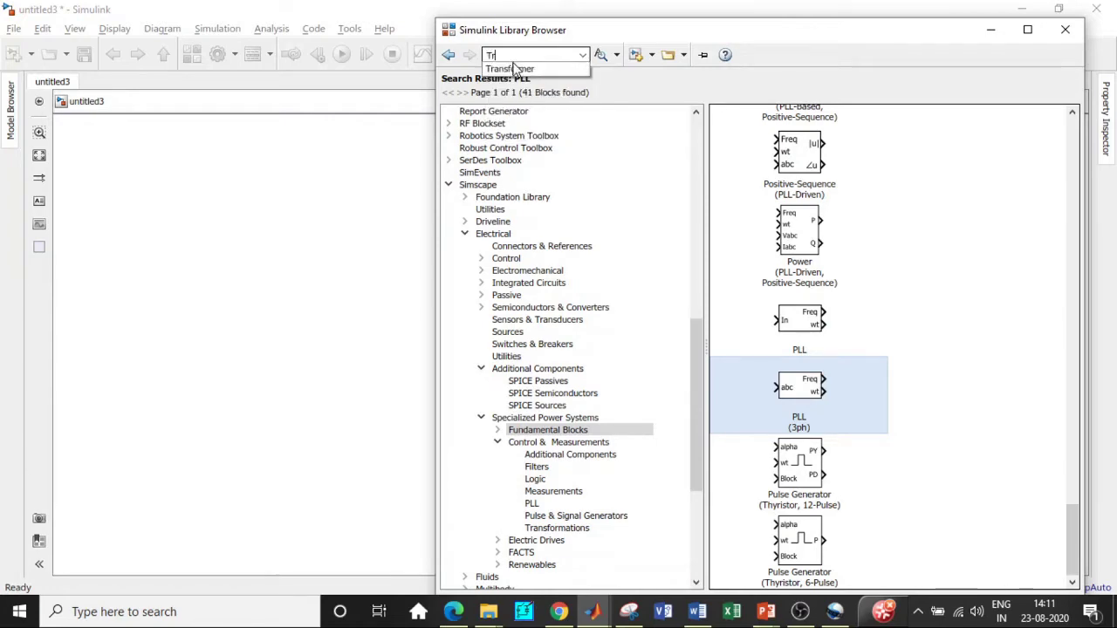
left_click(511, 69)
left_click(529, 50)
key("Return")
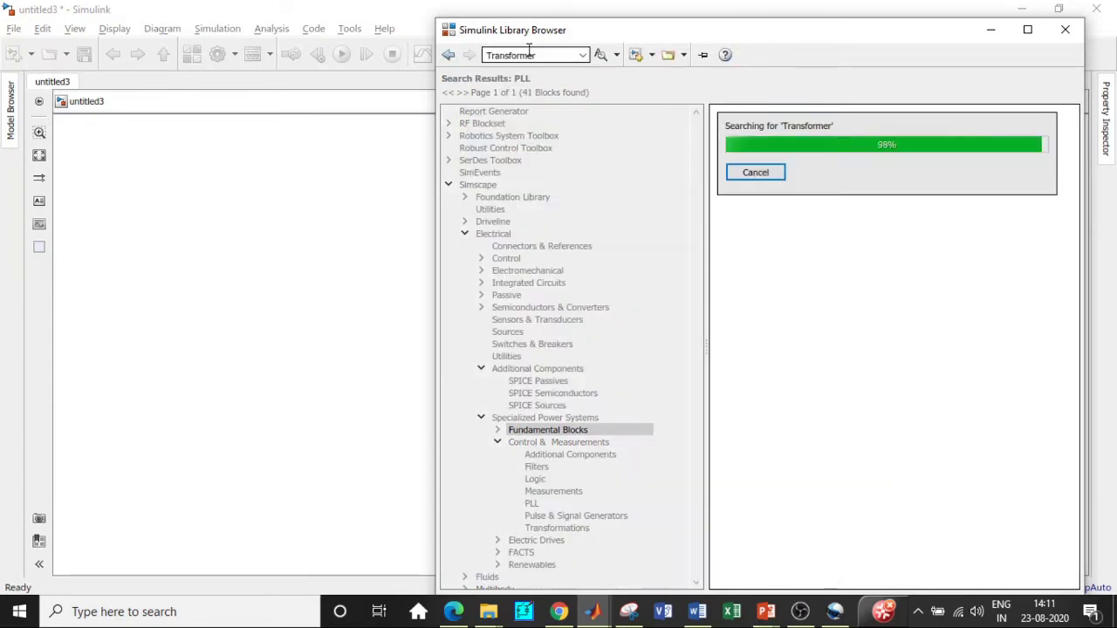
scroll(860, 260, "down", 10)
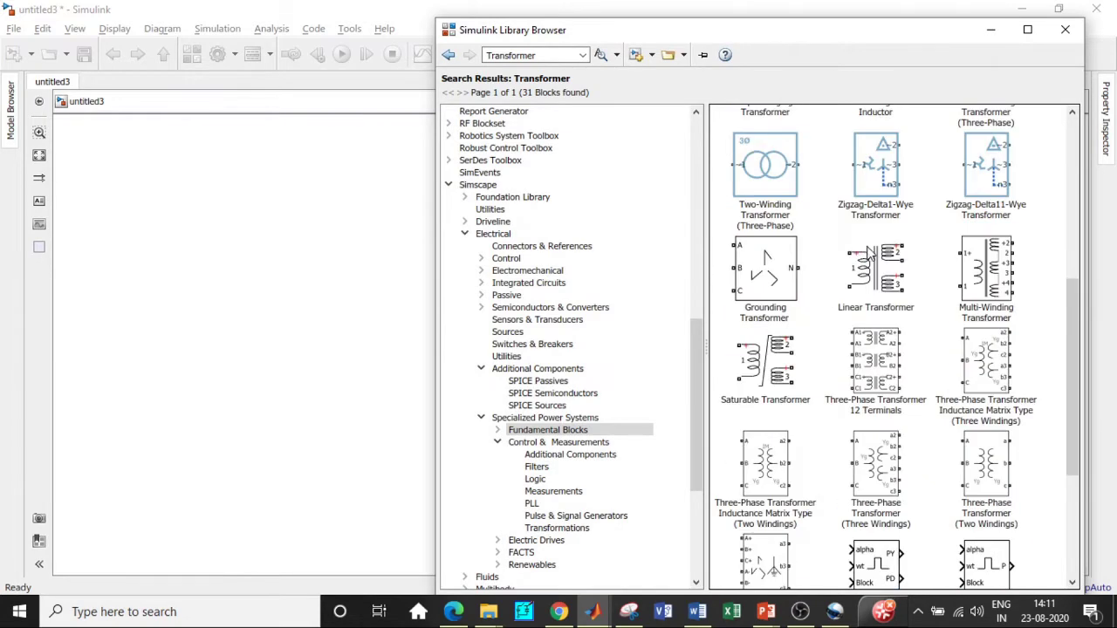
left_click(763, 325)
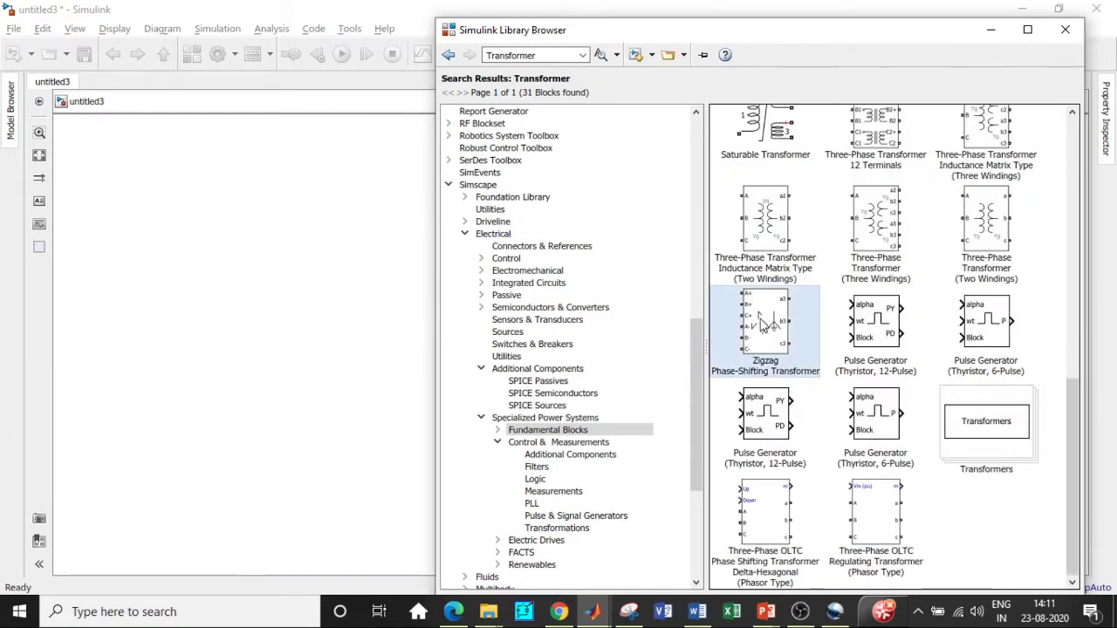
right_click(783, 332)
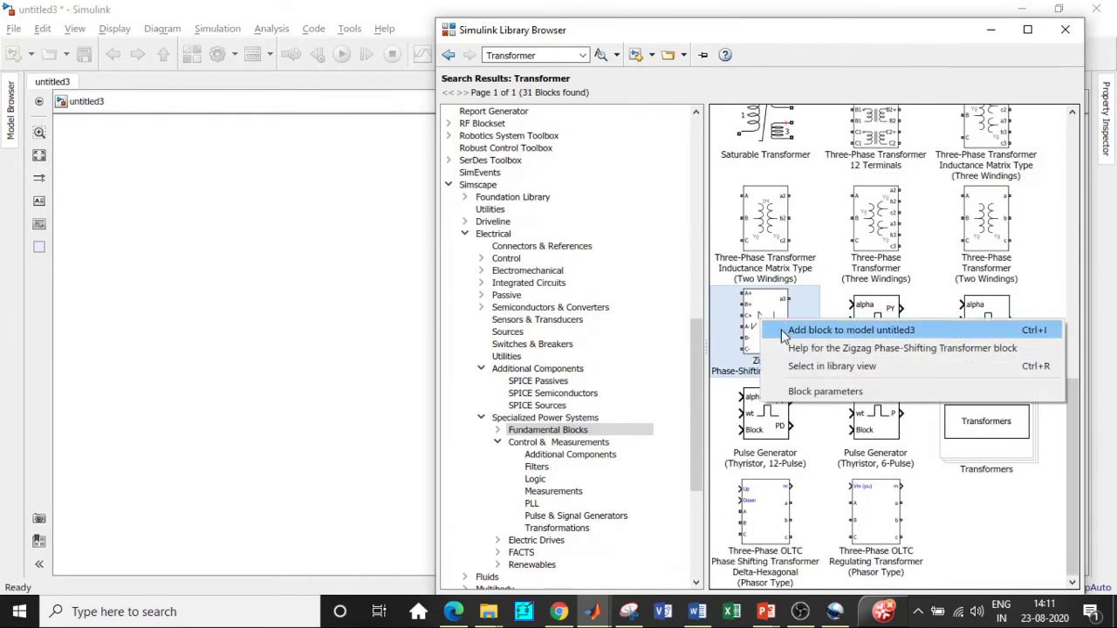
left_click(783, 331)
Step: Search the block library for Pulse
double_click(552, 56)
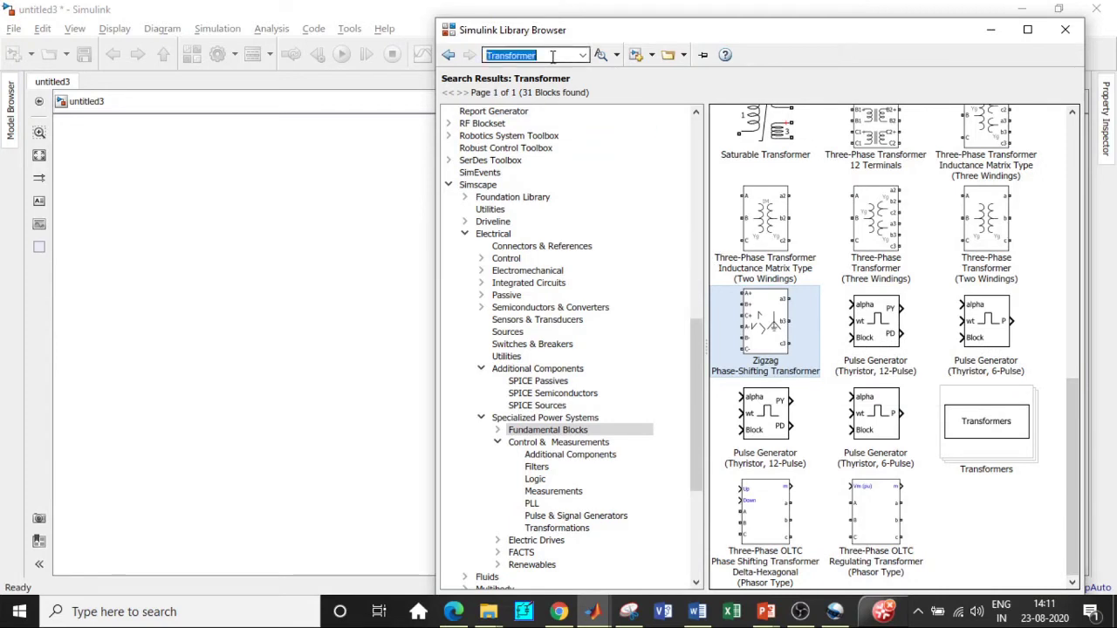
key("BackSpace")
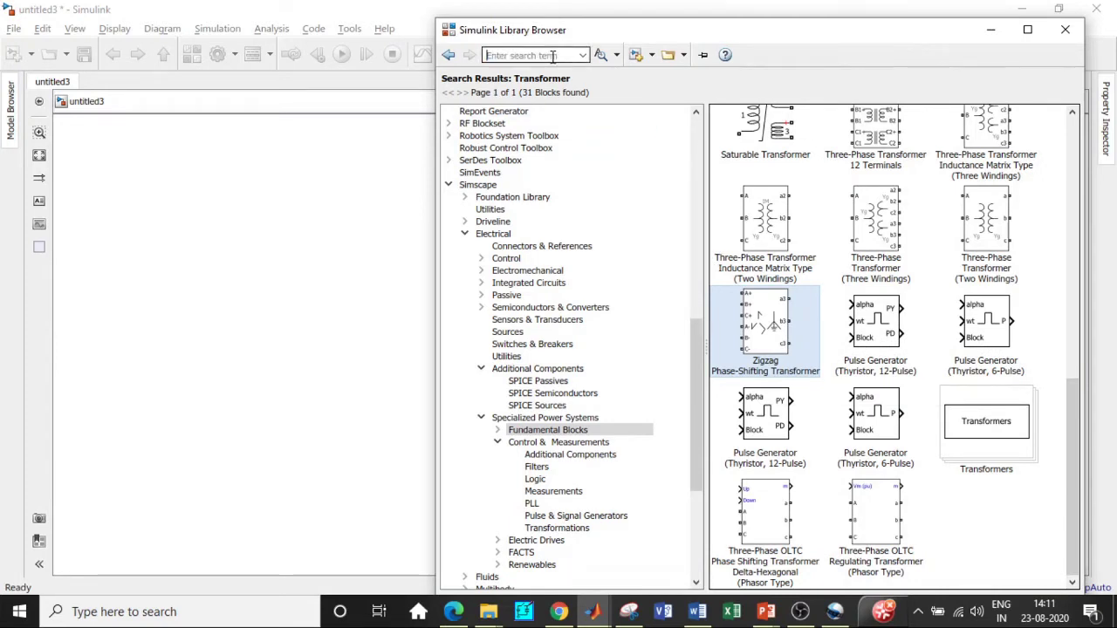
type("Puls")
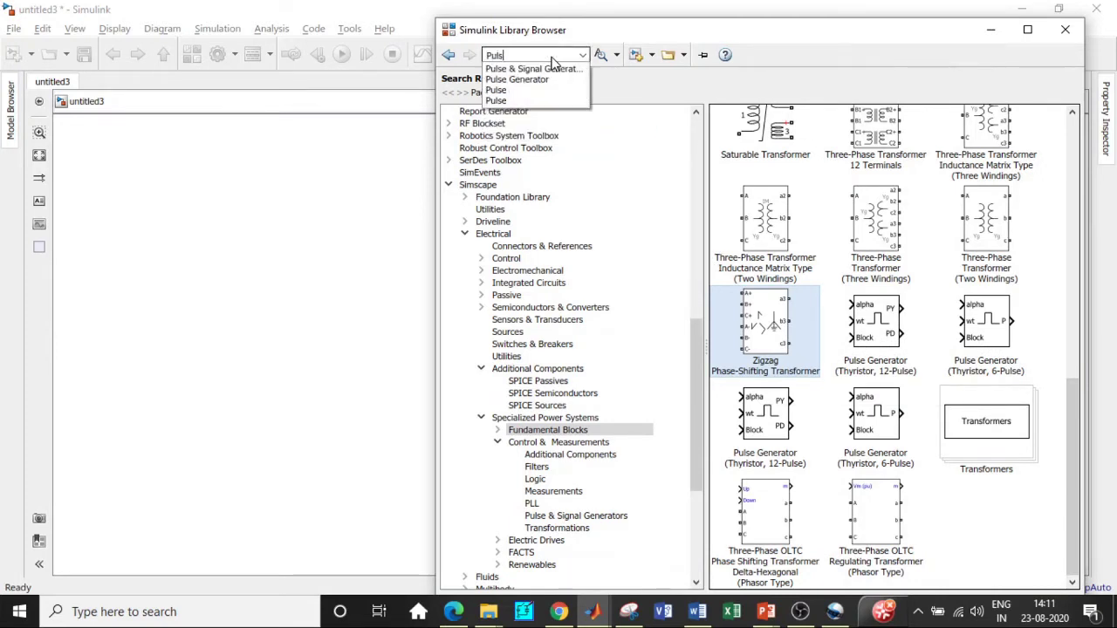
type("e")
left_click(524, 78)
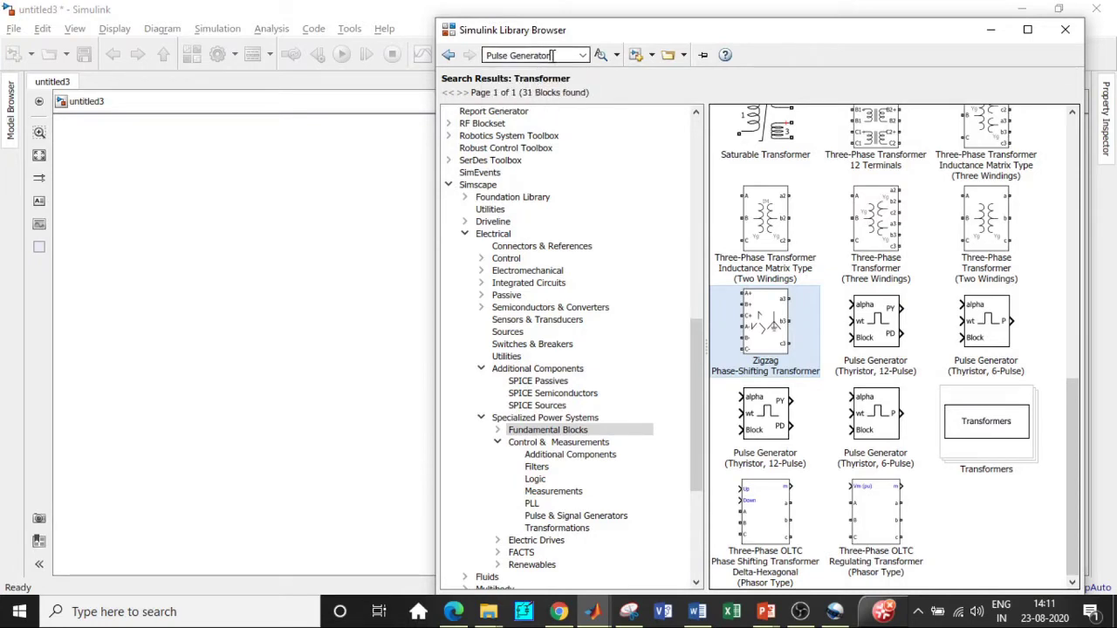
left_click(554, 55)
double_click(554, 55)
key("BackSpace")
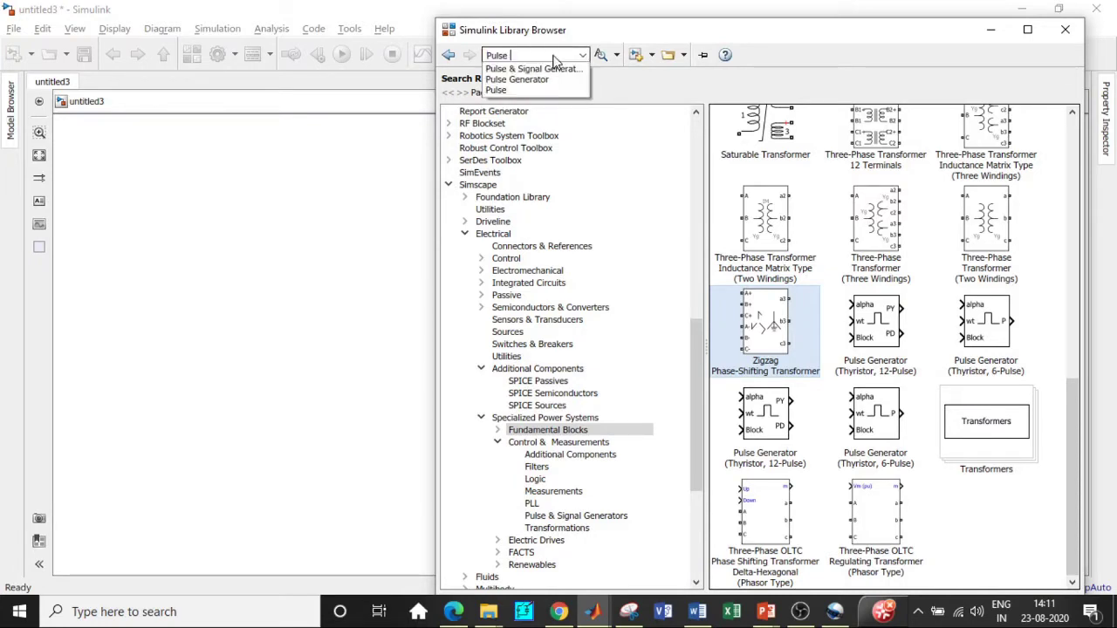
left_click(553, 55)
key("Return")
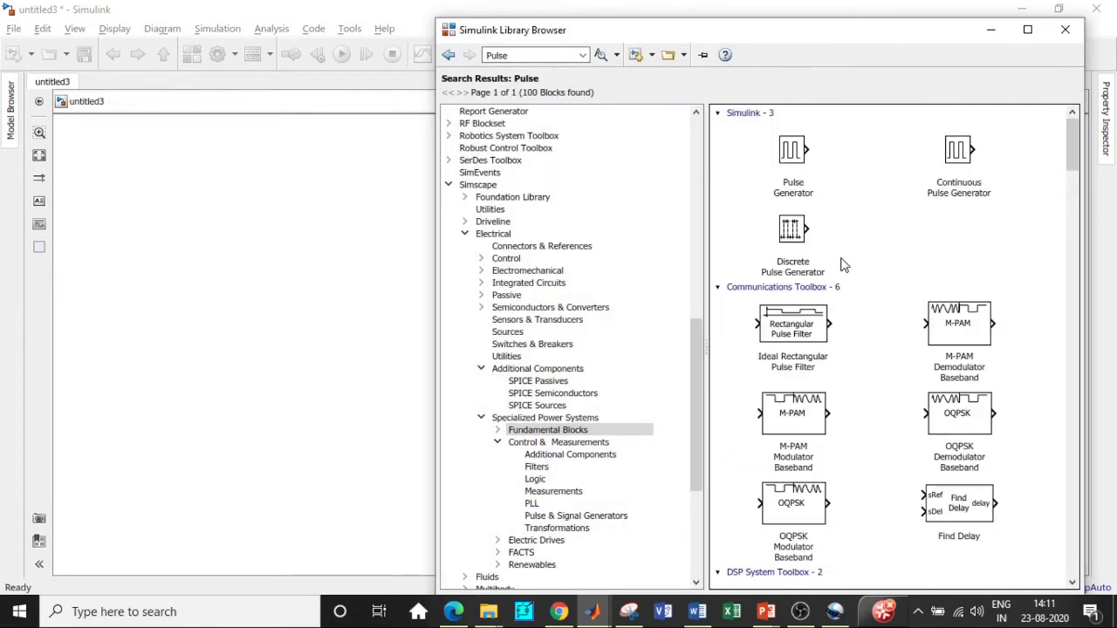
Step: Add the Pulse Generator (Thyristor, 6-Pulse) block from the Simscape results to the model
scroll(845, 264, "down", 10)
scroll(874, 289, "down", 15)
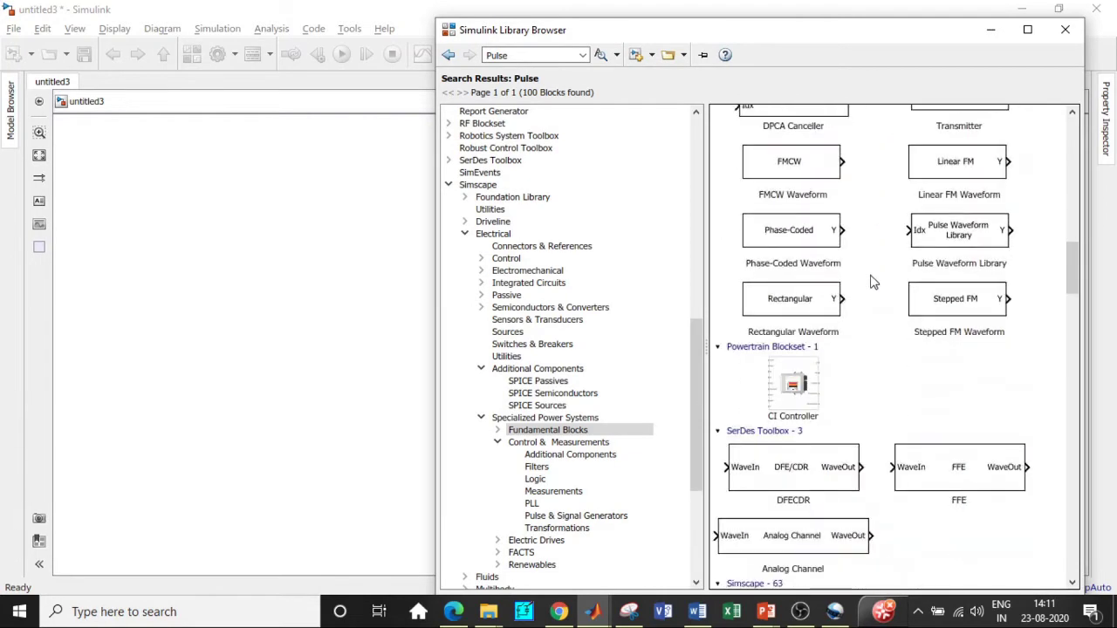
scroll(873, 281, "down", 12)
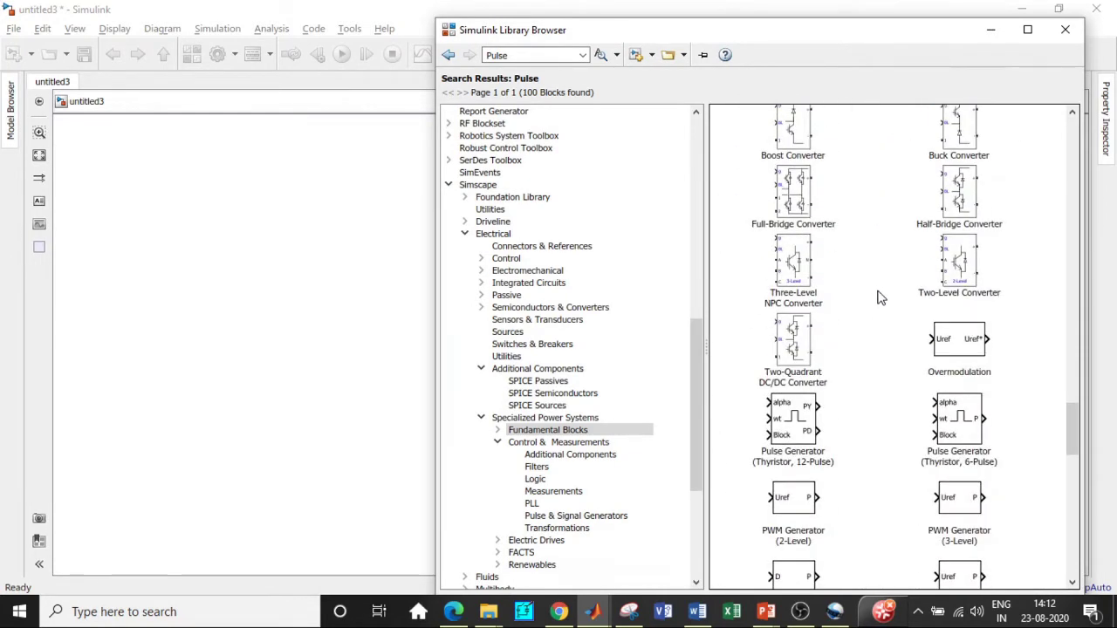
left_click(977, 413)
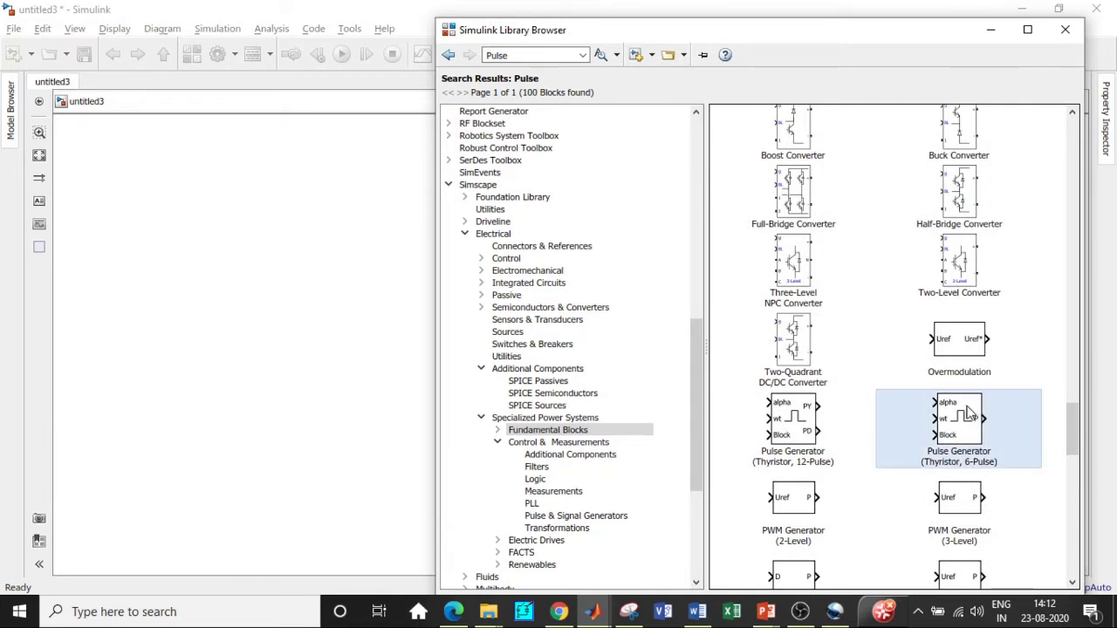
right_click(968, 413)
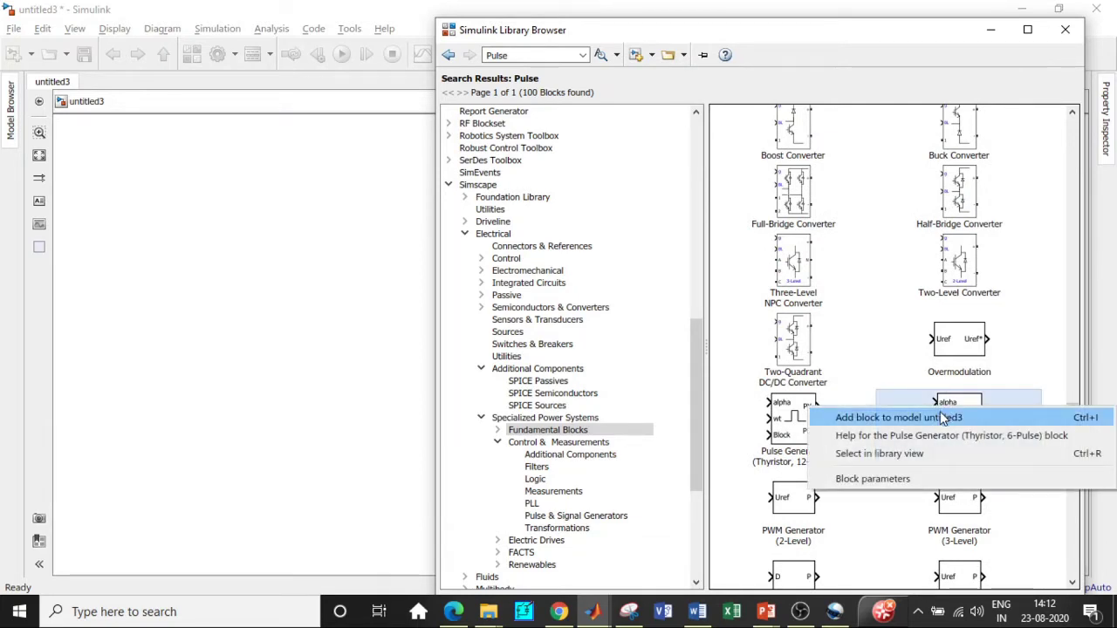
left_click(939, 417)
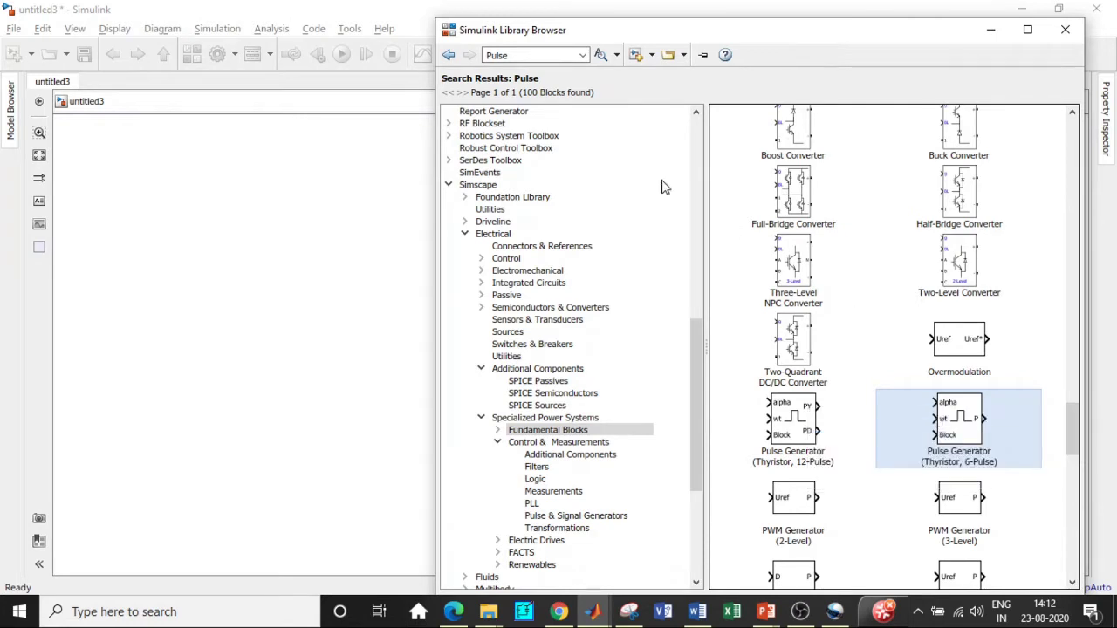
Step: Search the library for Thyristor and add the Universal Bridge block to the model
left_click(521, 55)
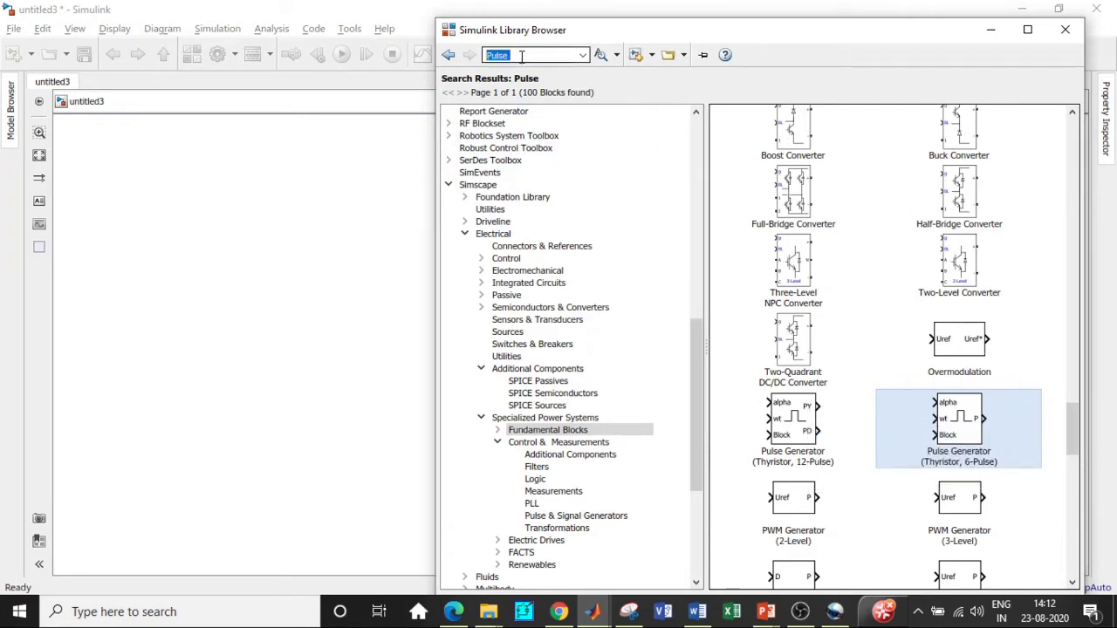
key("BackSpace")
type("Thy")
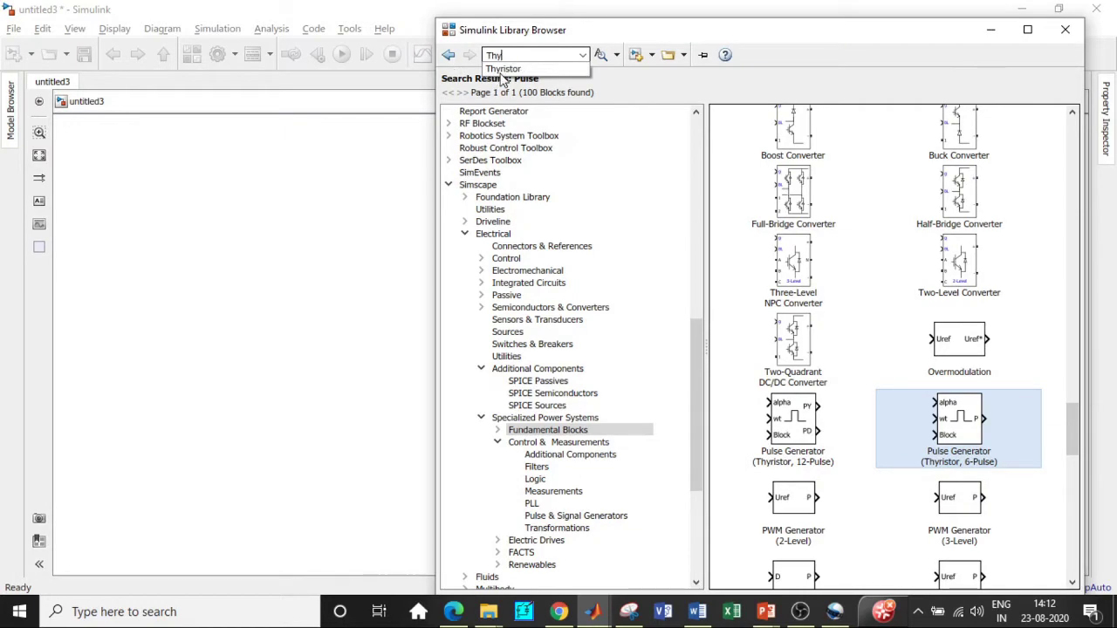
left_click(503, 69)
key("Return")
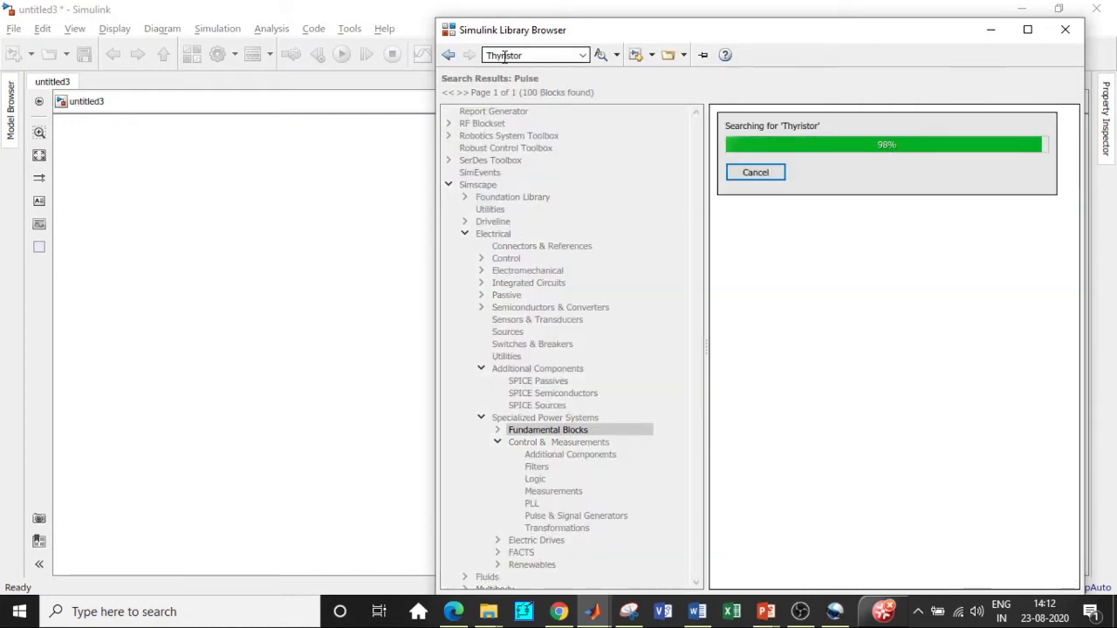
scroll(840, 289, "down", 5)
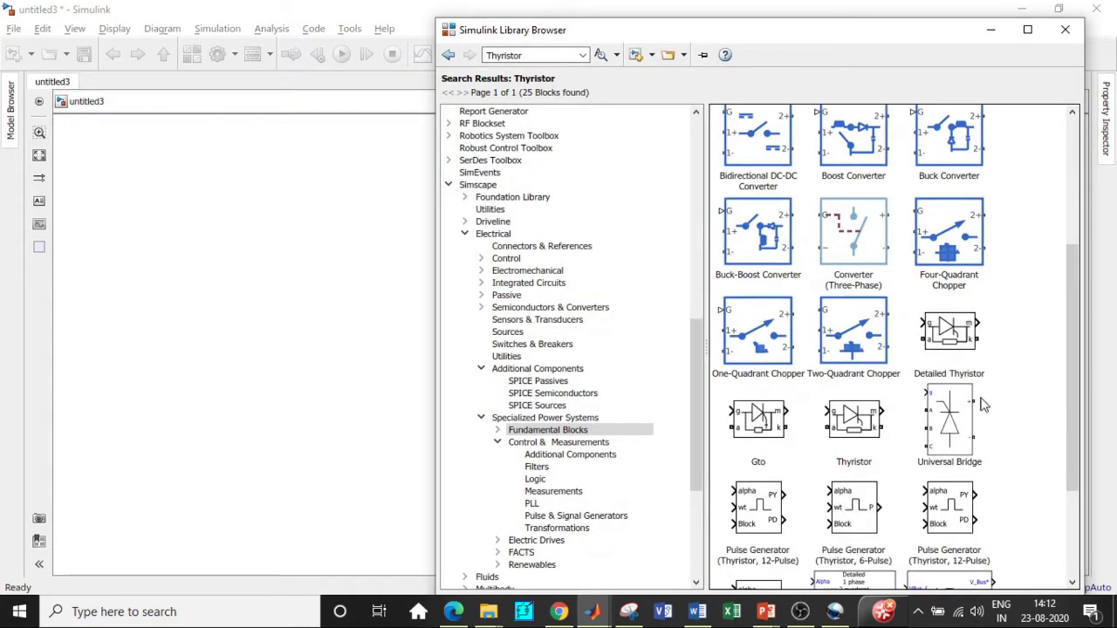
left_click(966, 410)
right_click(966, 410)
left_click(553, 169)
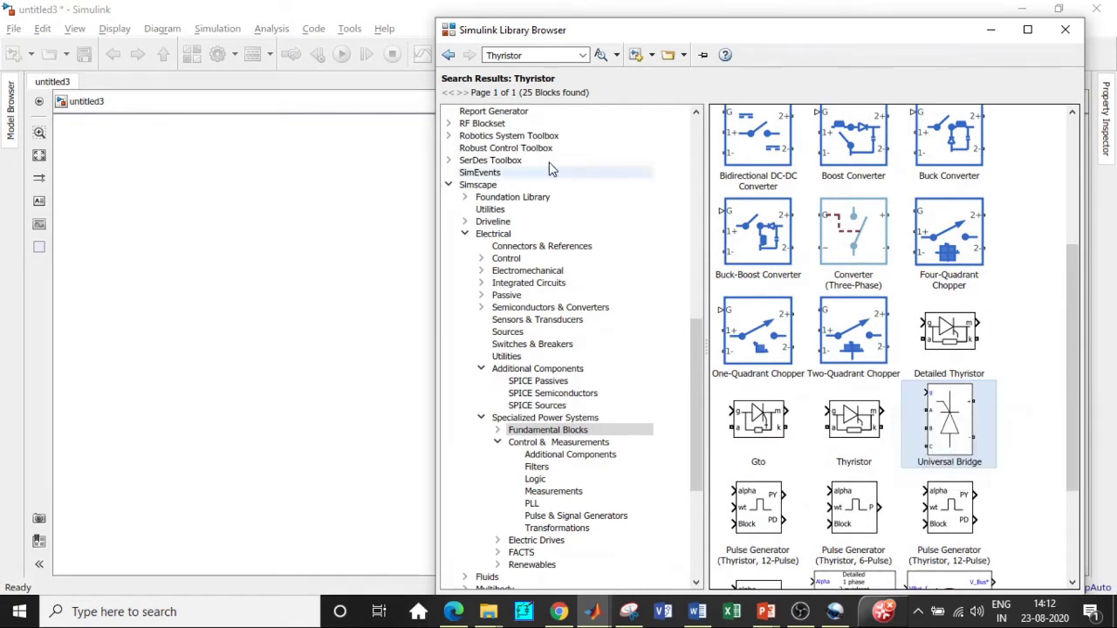
Step: Search the library for Series RLC and add the Simscape Series RLC Branch block to the model
left_click(527, 55)
key("BackSpace")
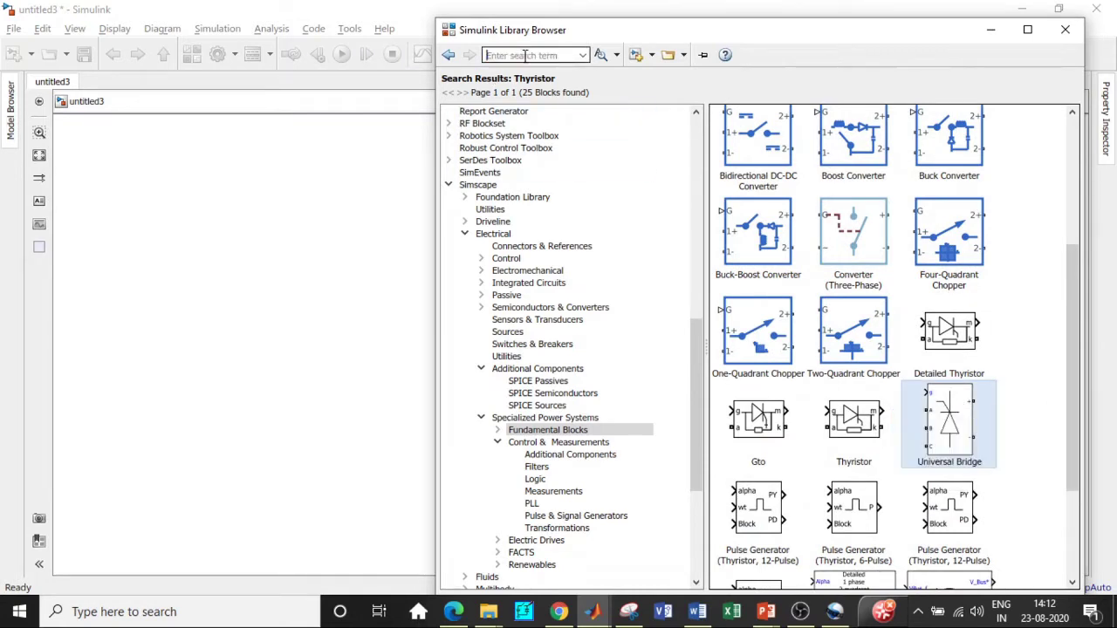
type("Se")
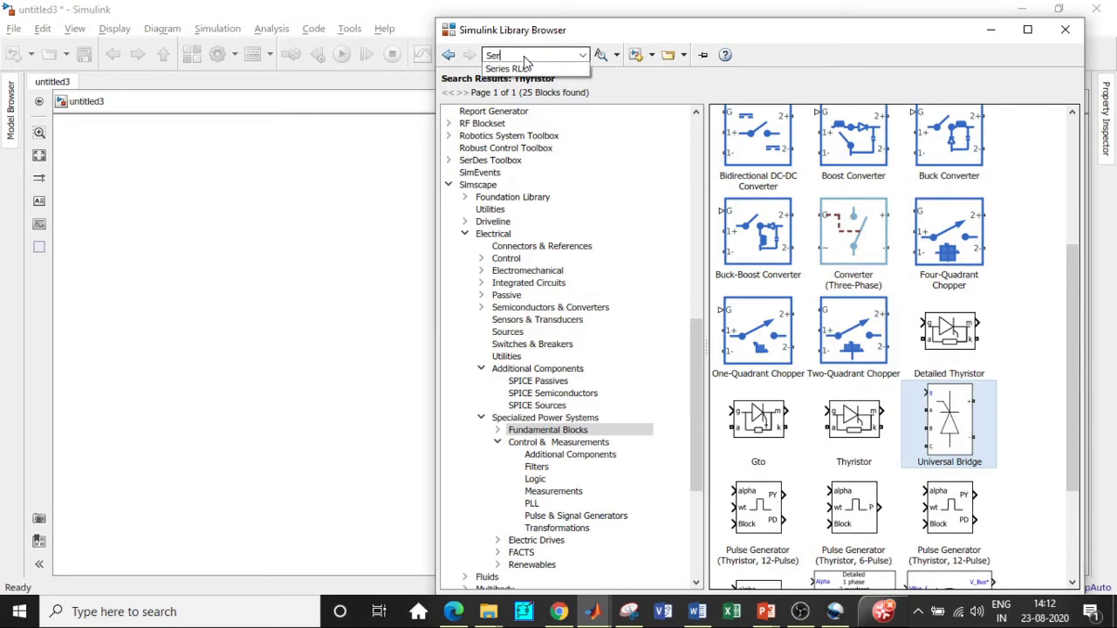
type("r")
left_click(522, 68)
key("Return")
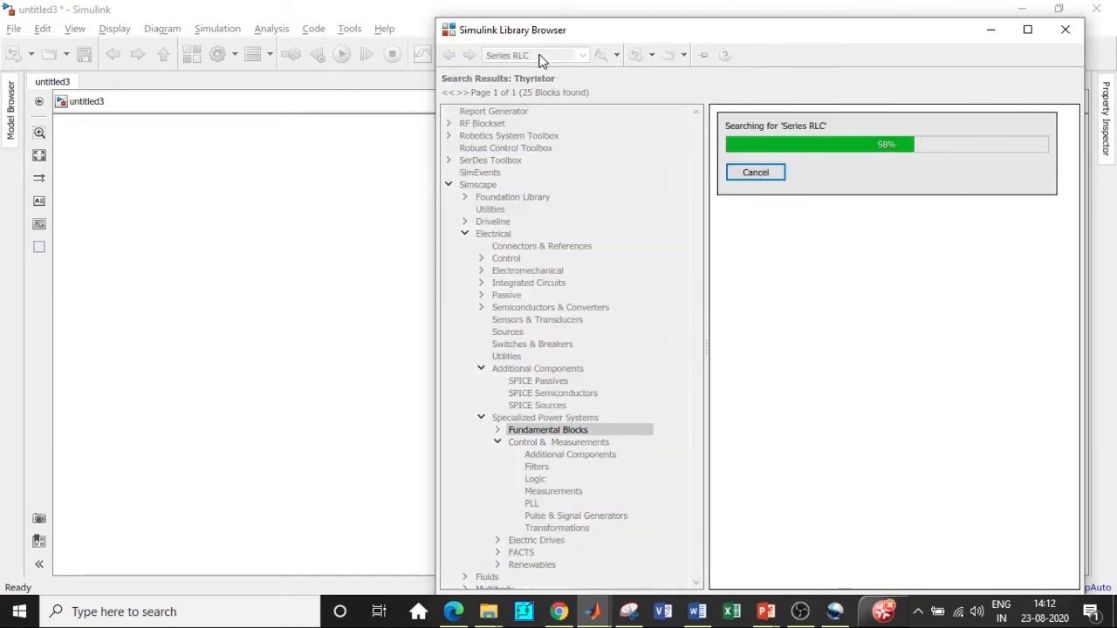
left_click(756, 235)
right_click(758, 238)
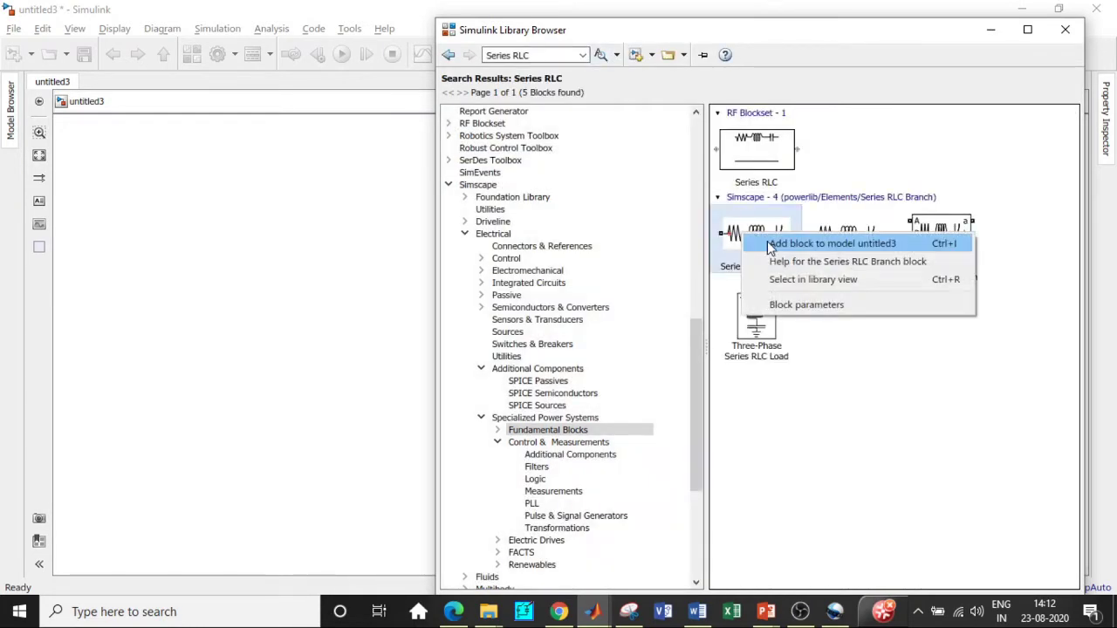
left_click(777, 248)
Step: Search the library for voltage measurement and add the Voltage Measurement block to the model
left_click(542, 55)
key("BackSpace")
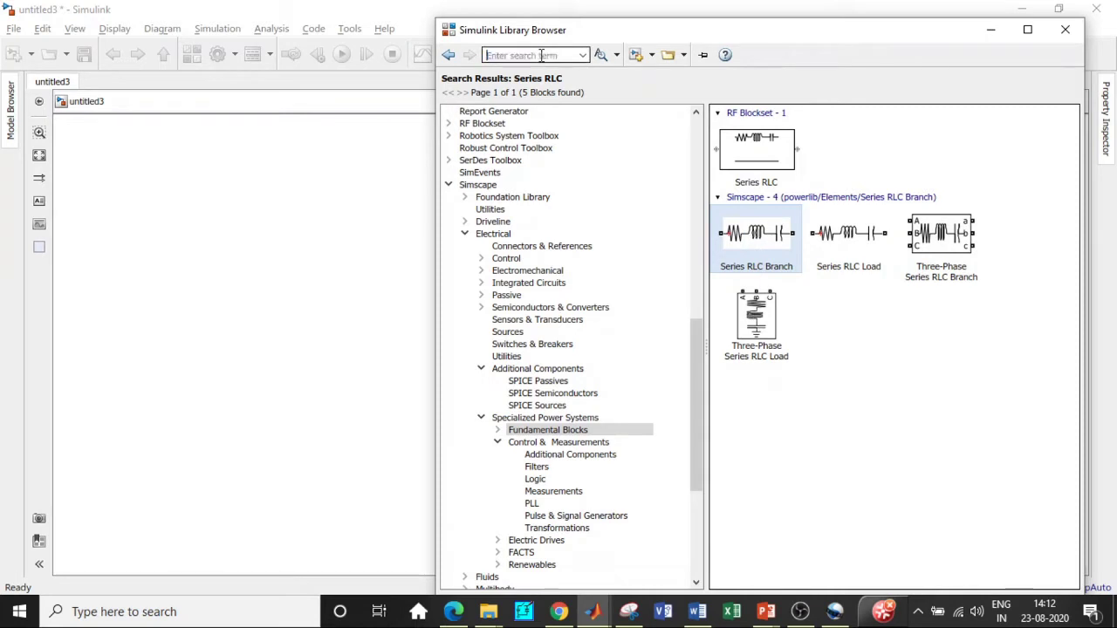
type("Vol")
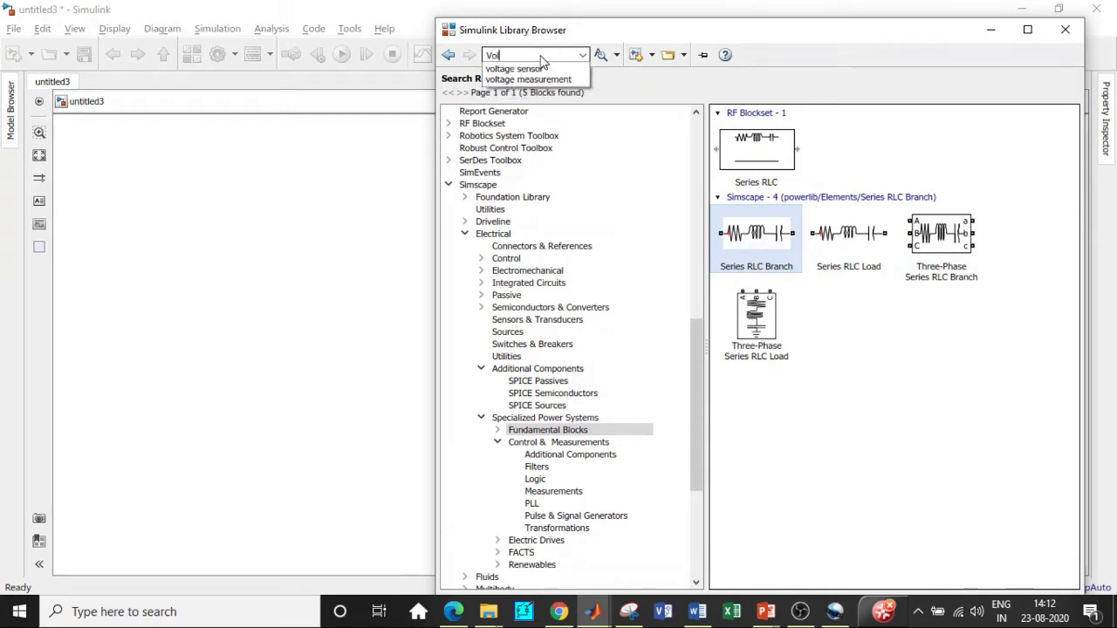
left_click(537, 79)
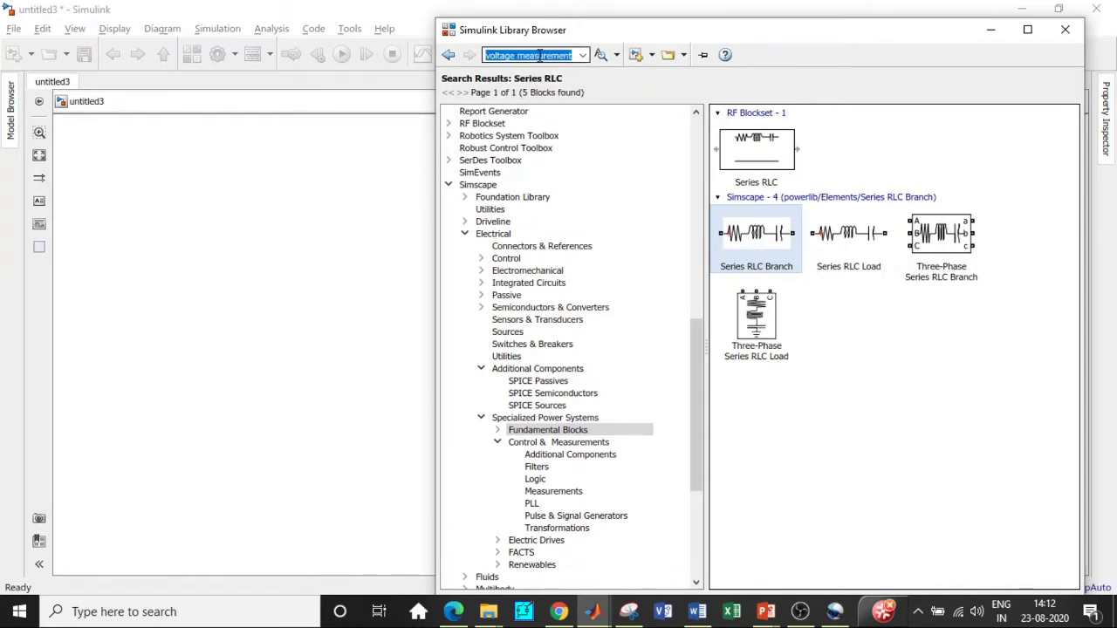
key("Return")
left_click(752, 142)
right_click(753, 141)
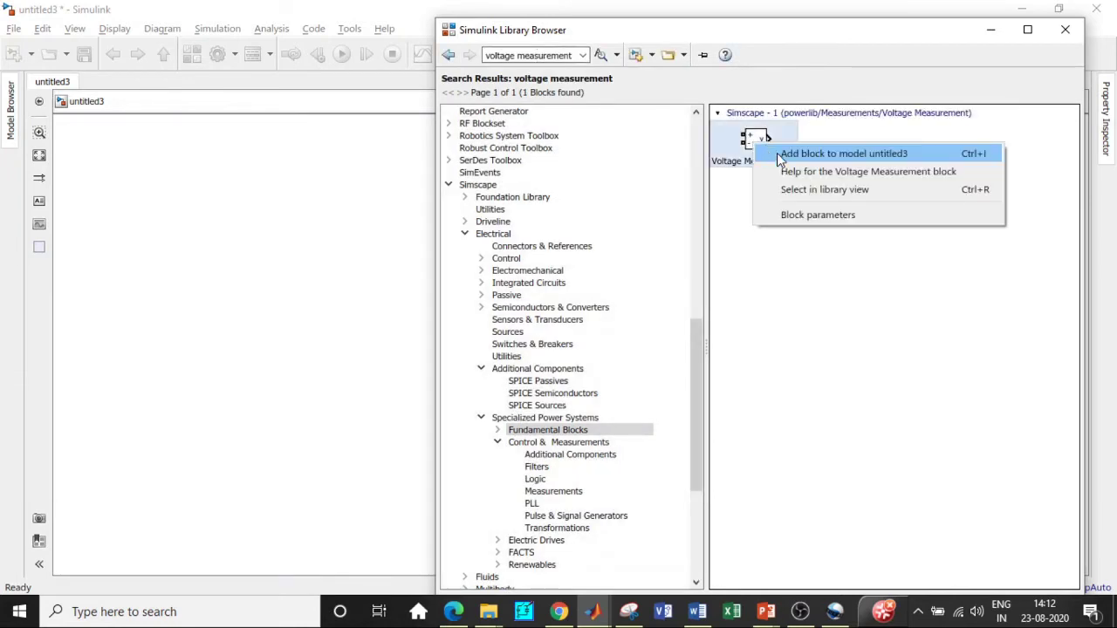
left_click(779, 153)
Step: Search the block library for Mean
left_click(521, 54)
key("BackSpace")
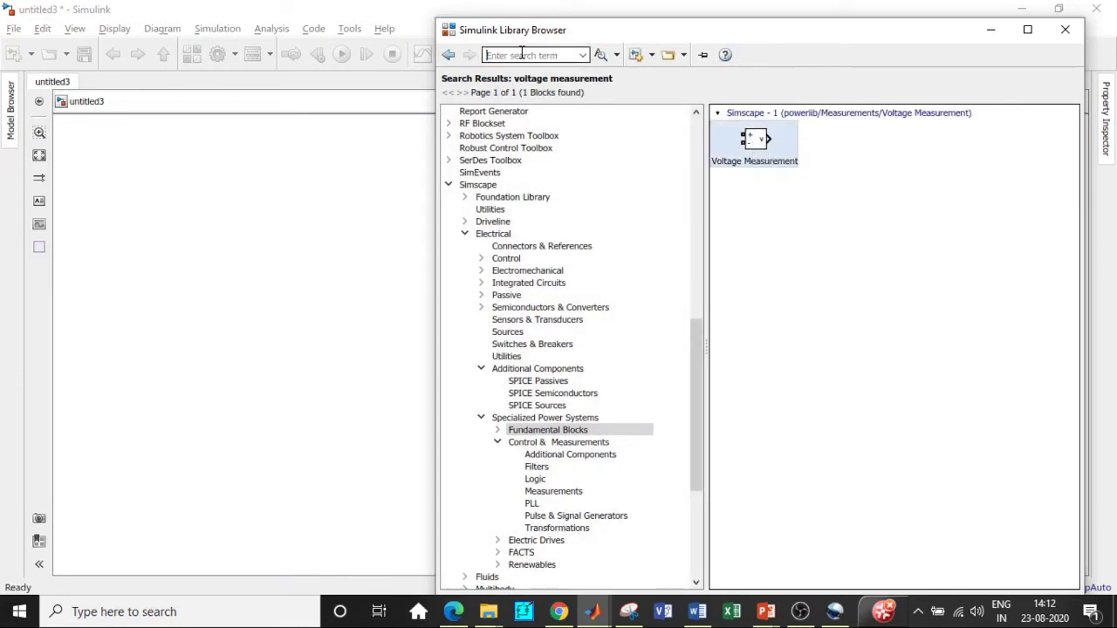
type("Mean")
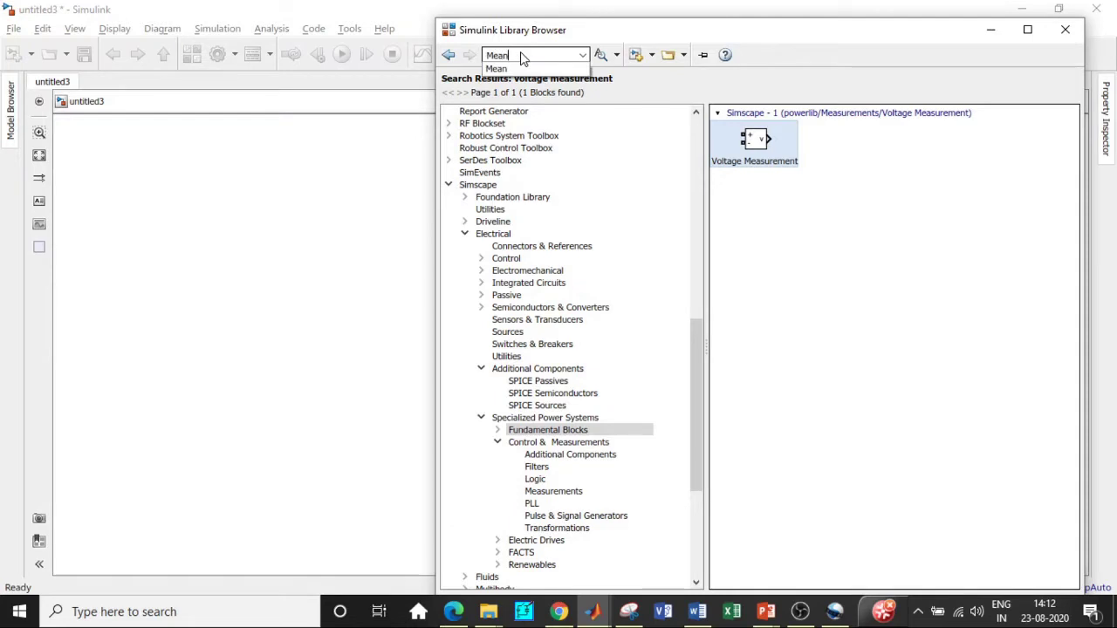
left_click(521, 54)
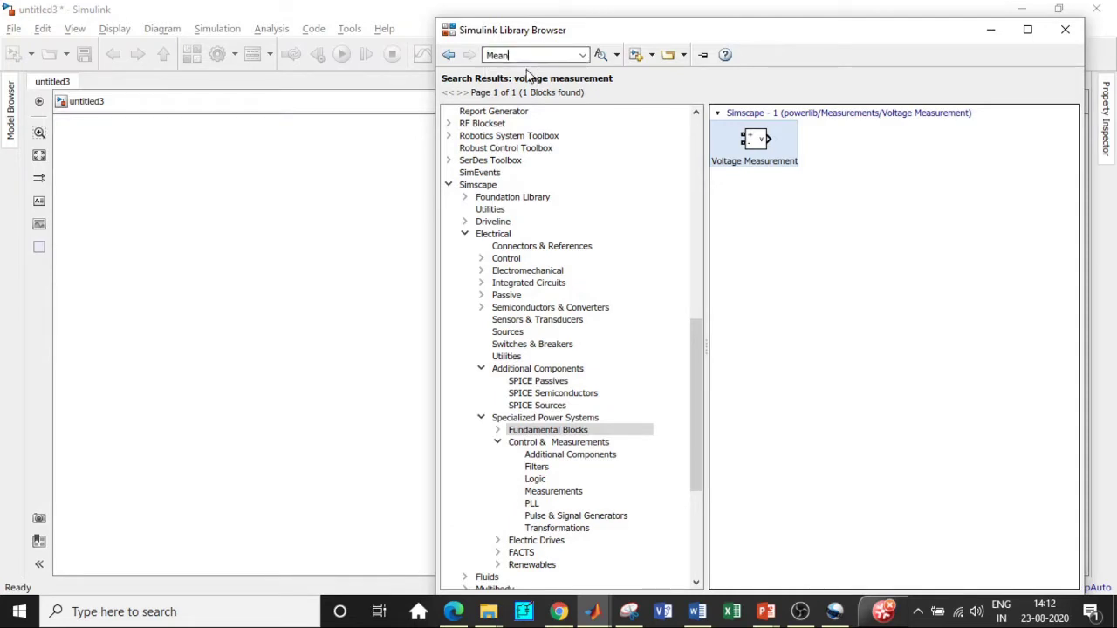
double_click(521, 54)
key("Return")
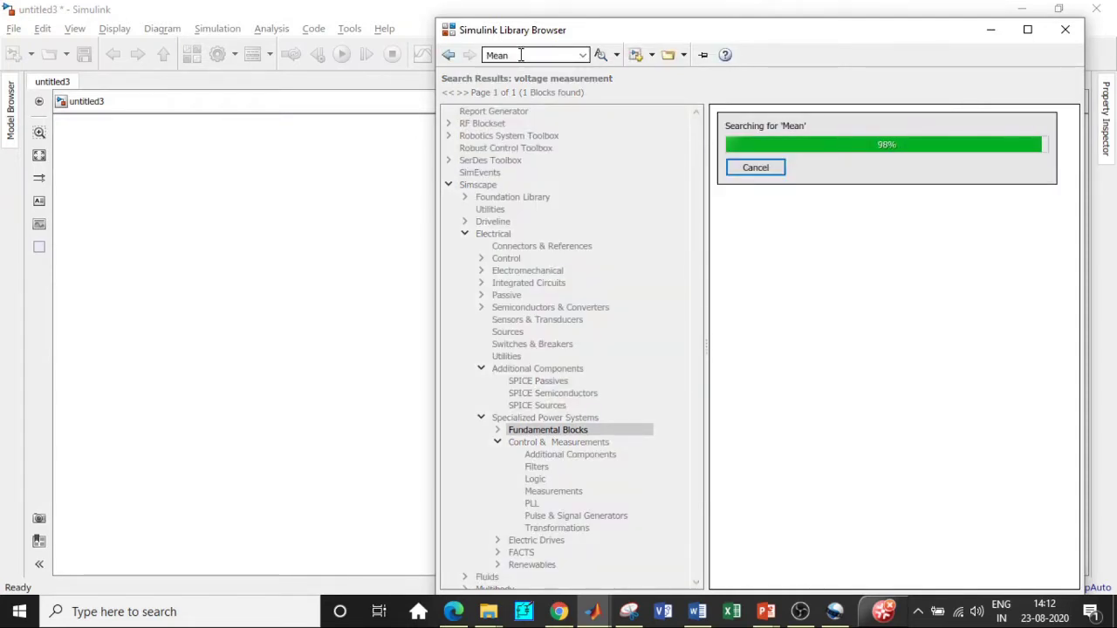
Step: Add the Simscape RMS block from the Mean search results to the model
scroll(867, 296, "down", 3)
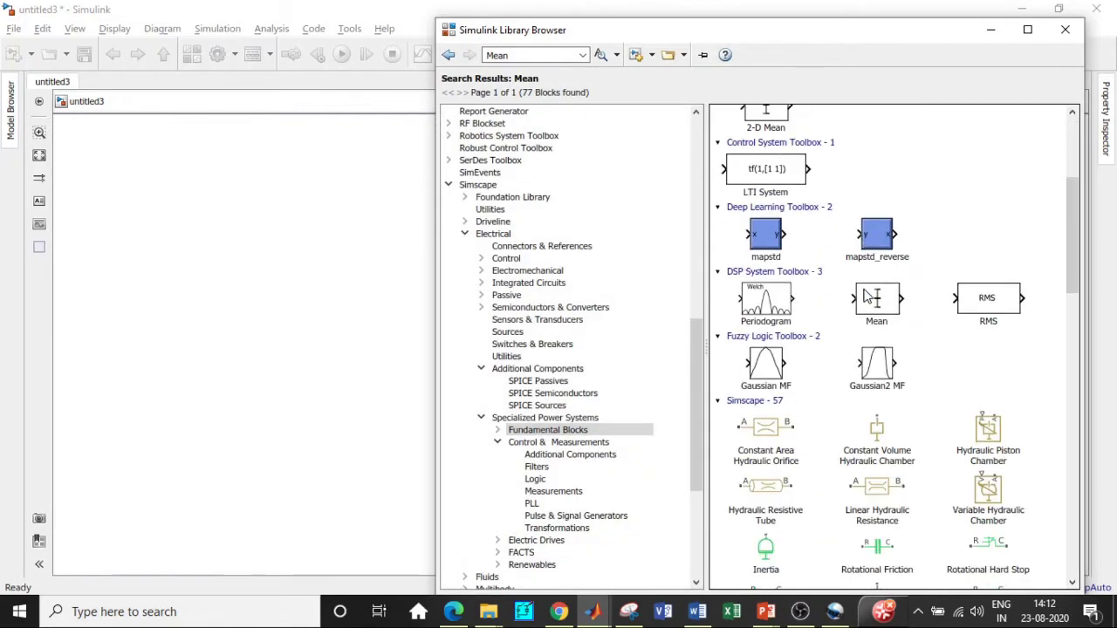
scroll(931, 335, "down", 3)
scroll(931, 340, "up", 3)
scroll(882, 315, "down", 15)
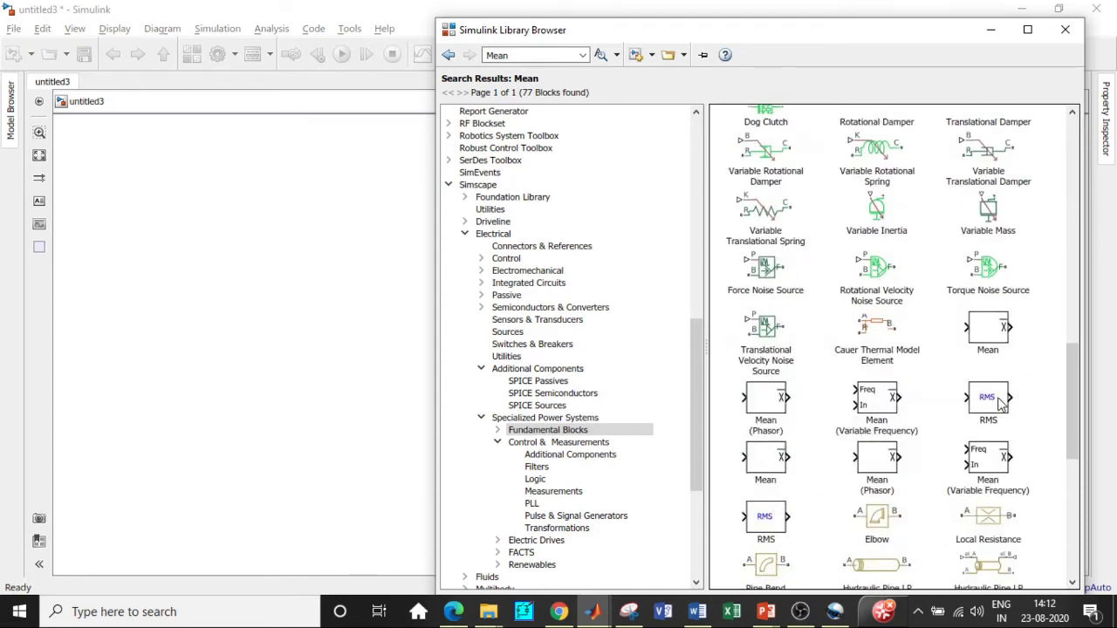
left_click(1001, 401)
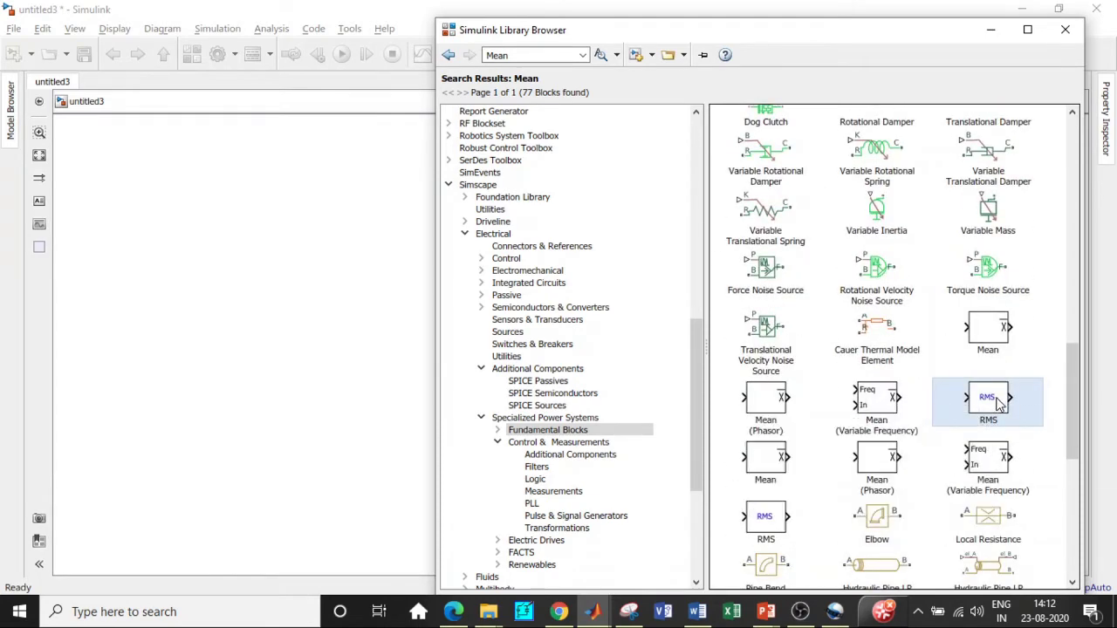
right_click(1002, 401)
left_click(1004, 408)
Step: Search the library for Display and add the Simulink Display block to the model
left_click(520, 57)
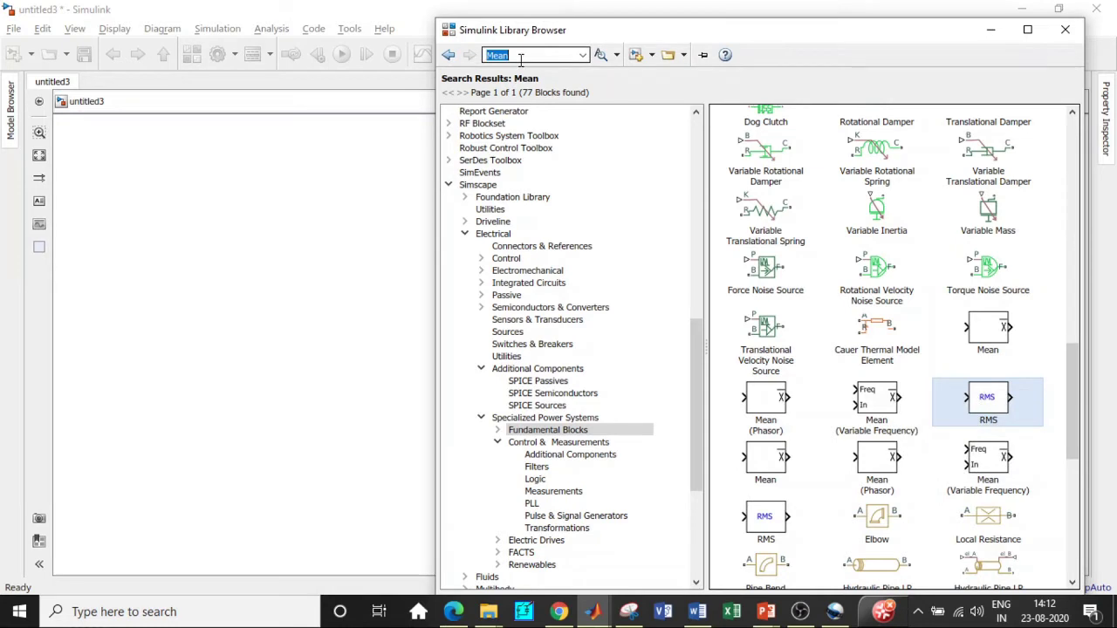
type("Disp")
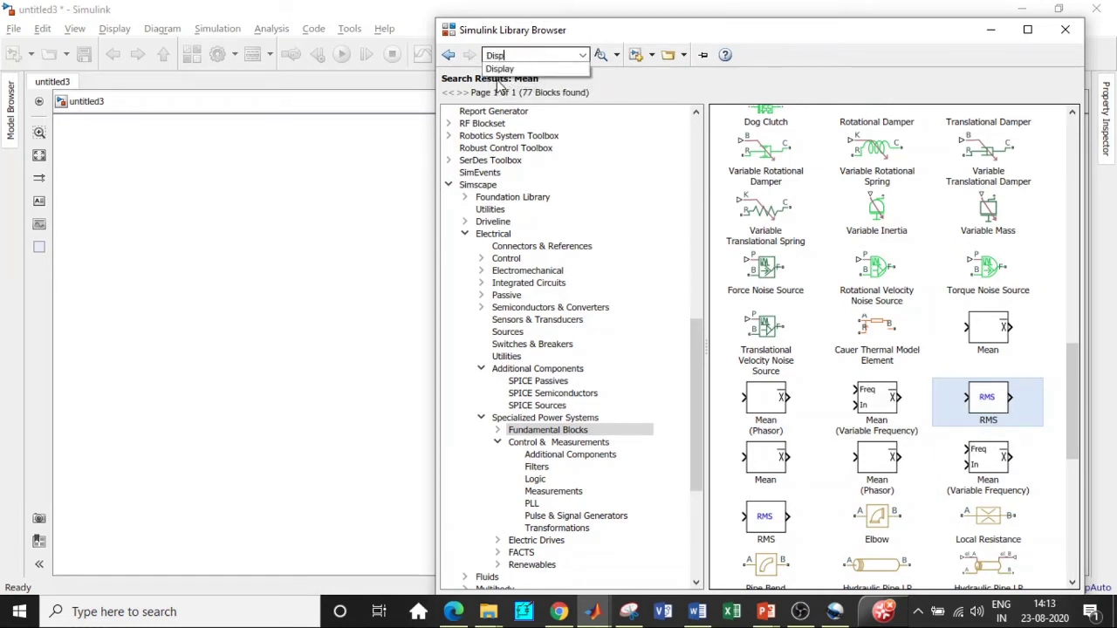
left_click(500, 69)
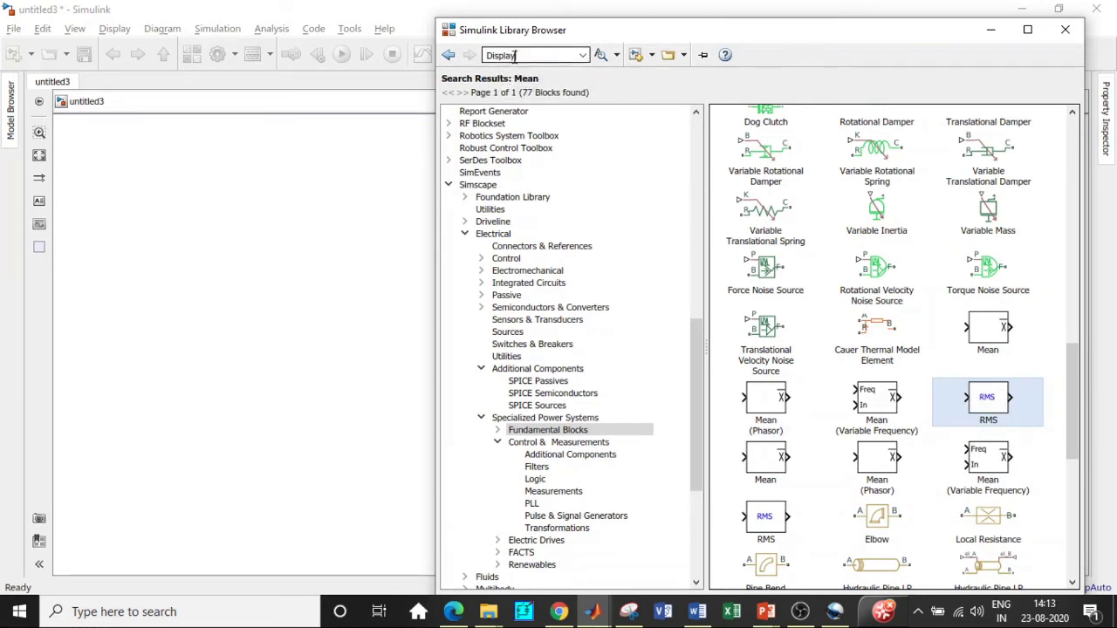
key("Return")
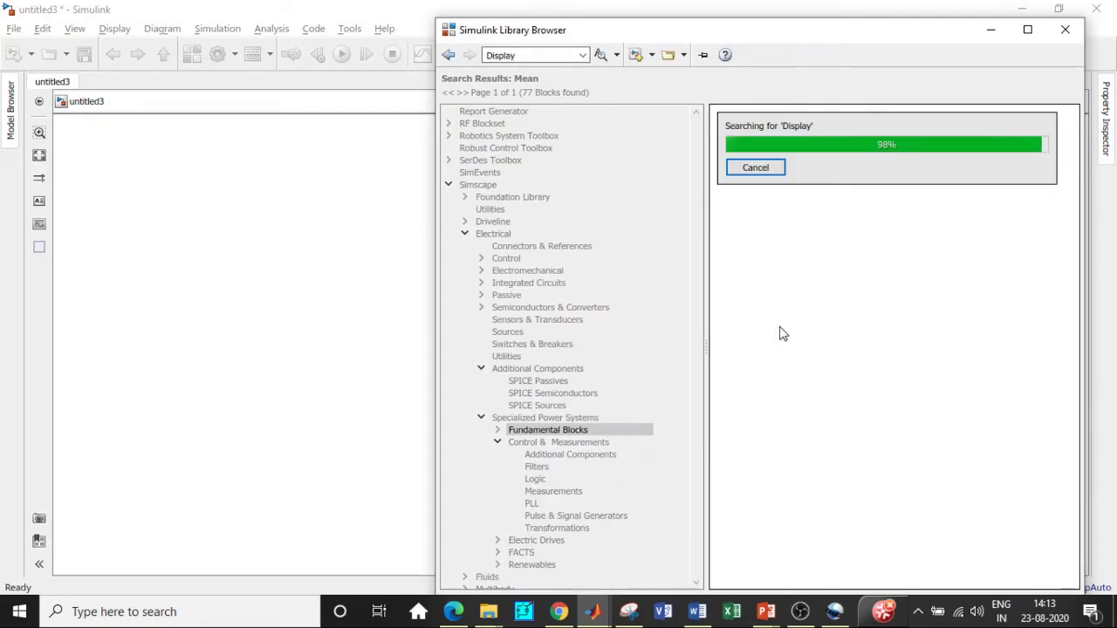
left_click(960, 342)
right_click(973, 346)
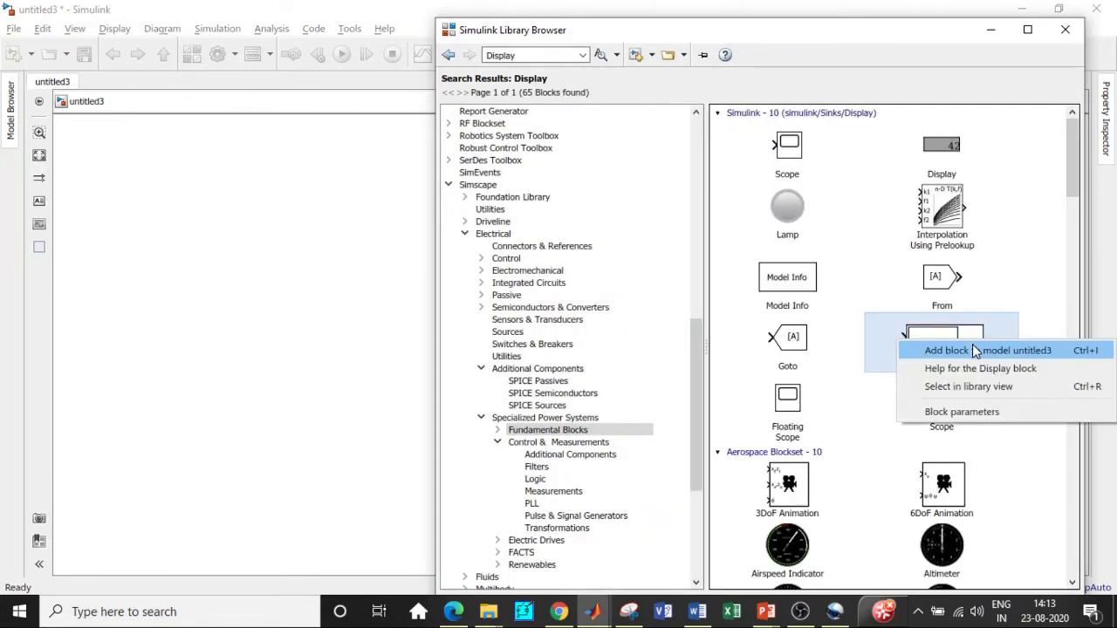
left_click(972, 347)
Step: Add the Scope block from the Display search results to the model
left_click(785, 148)
right_click(790, 152)
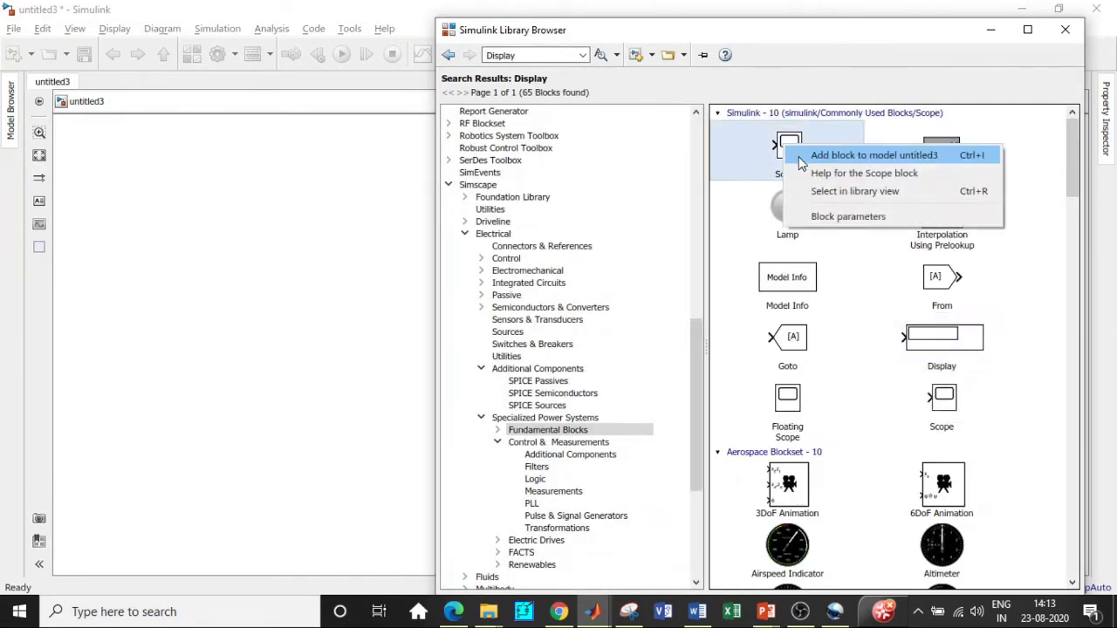
left_click(790, 153)
Step: Search the library for constant and add the Simulink Constant block to the model
double_click(519, 56)
type("Const")
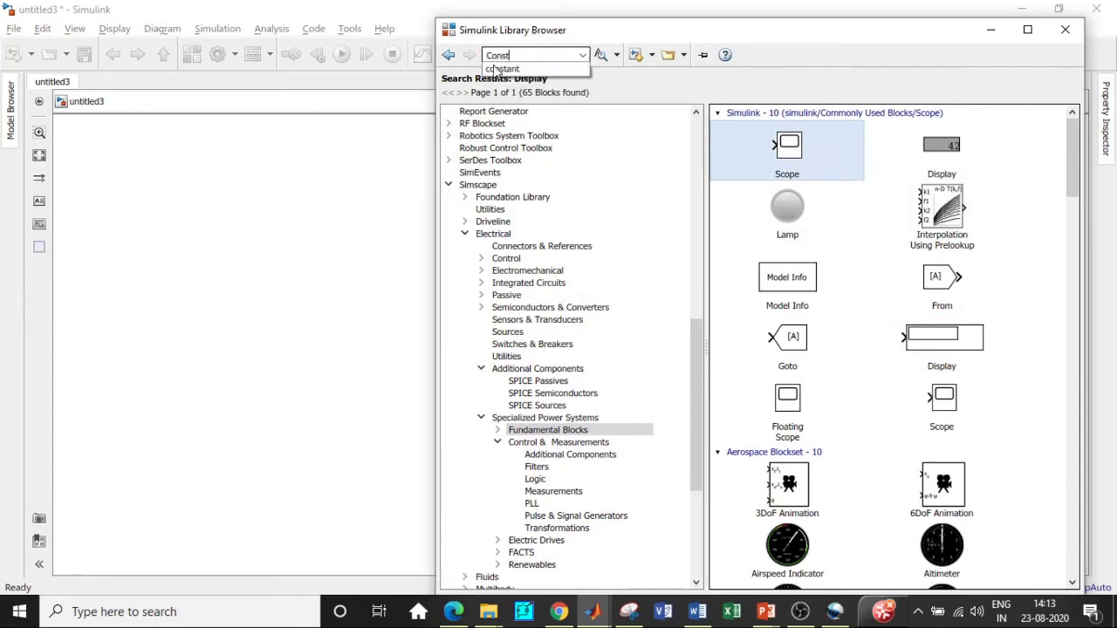
left_click(502, 69)
key("Return")
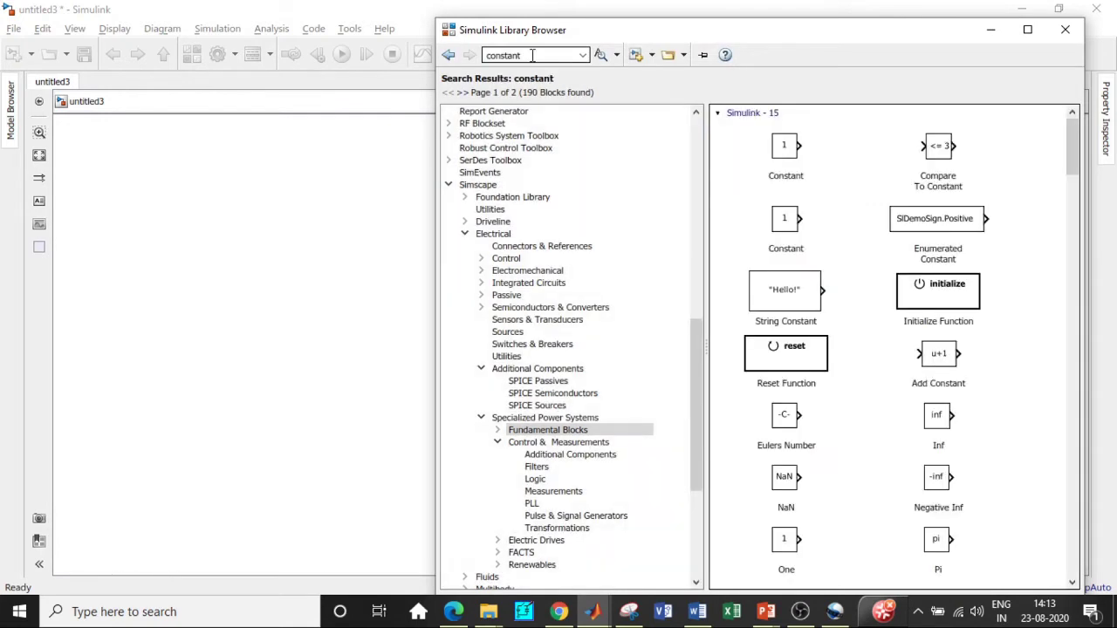
left_click(768, 153)
right_click(769, 155)
left_click(793, 166)
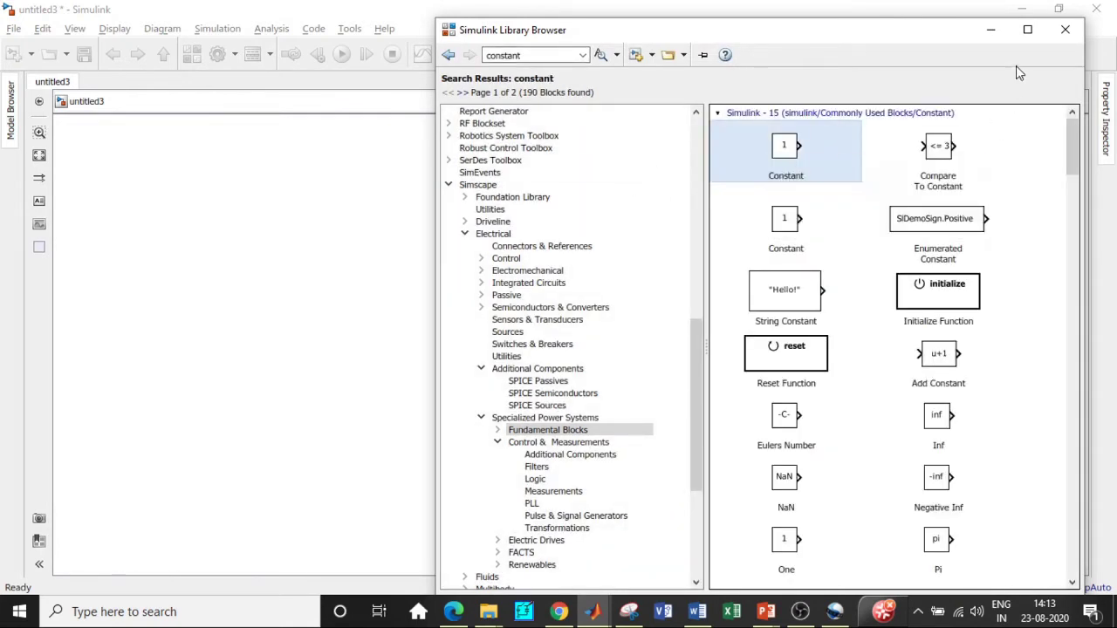
Step: Minimize the library window and spread the Constant, Display and RMS blocks from the stacked pile to the right side of the model
left_click(990, 29)
left_click_drag(573, 346, 829, 277)
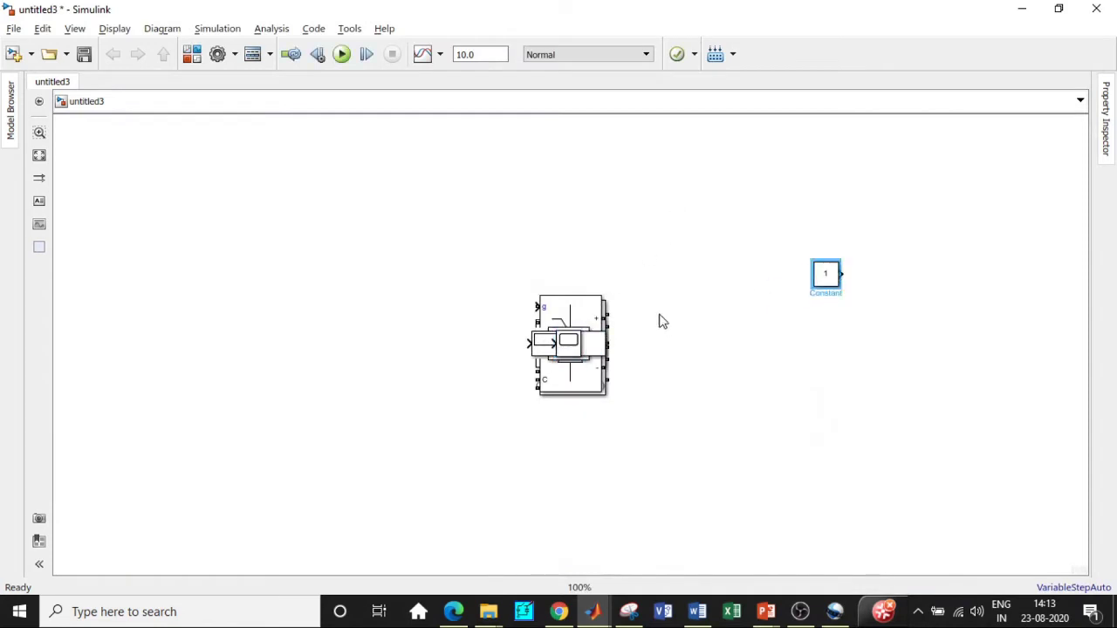
left_click_drag(569, 345, 932, 341)
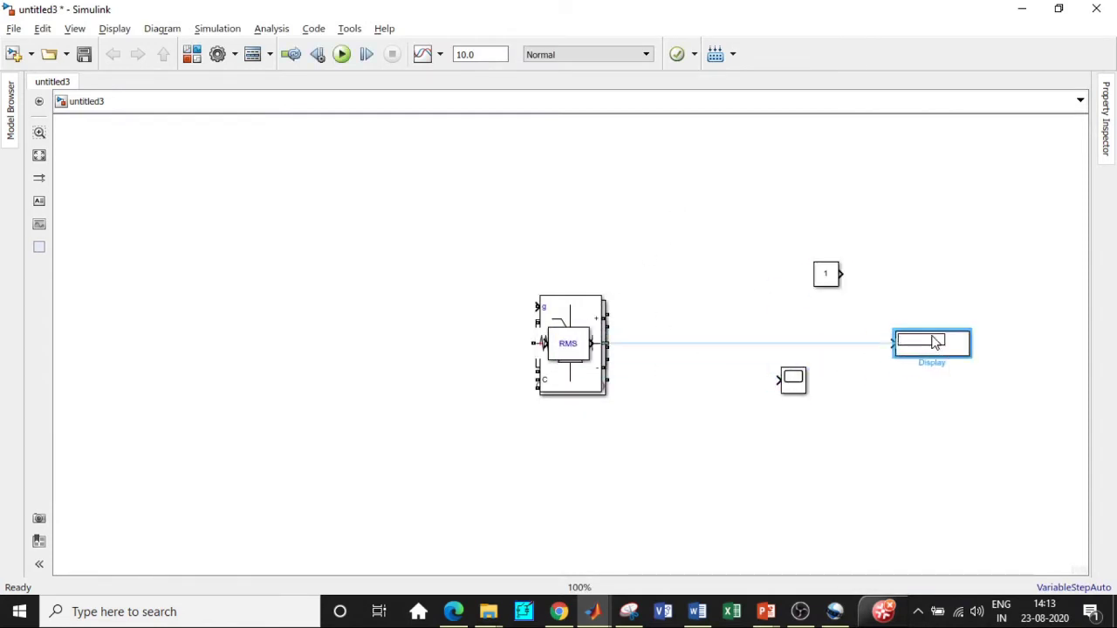
left_click_drag(568, 344, 793, 421)
Step: Place the PLL beside the Pulse Generator along the upper edge, with the Zigzag Phase-Shifting Transformer and Universal Bridge side by side below them
left_click_drag(555, 351, 402, 157)
left_click_drag(567, 356, 348, 290)
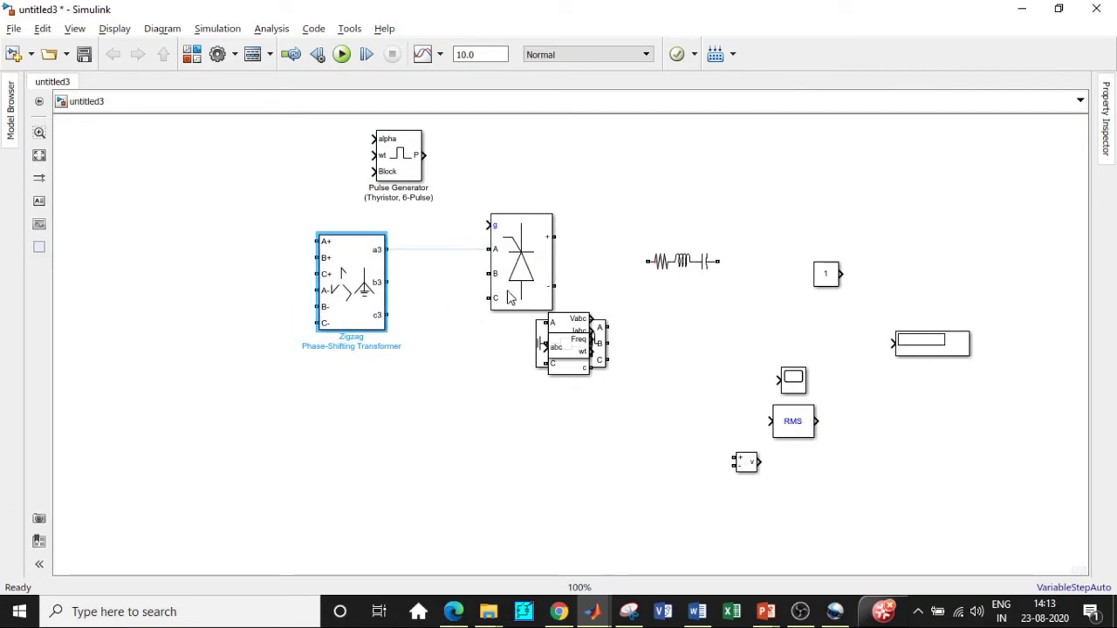
left_click_drag(508, 292, 504, 308)
left_click_drag(559, 350, 239, 170)
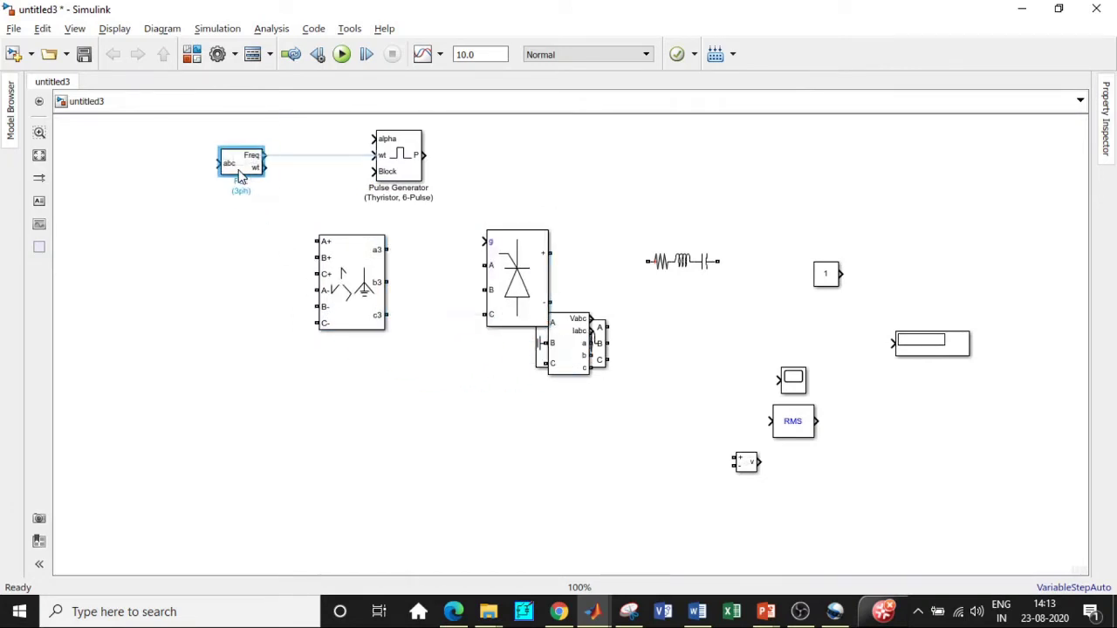
Step: Place the three-phase source and Three-Phase V-I Measurement before the zigzag transformer, and fine-tune the positions of the transformer and Universal Bridge
left_click_drag(555, 347, 90, 328)
left_click(208, 330)
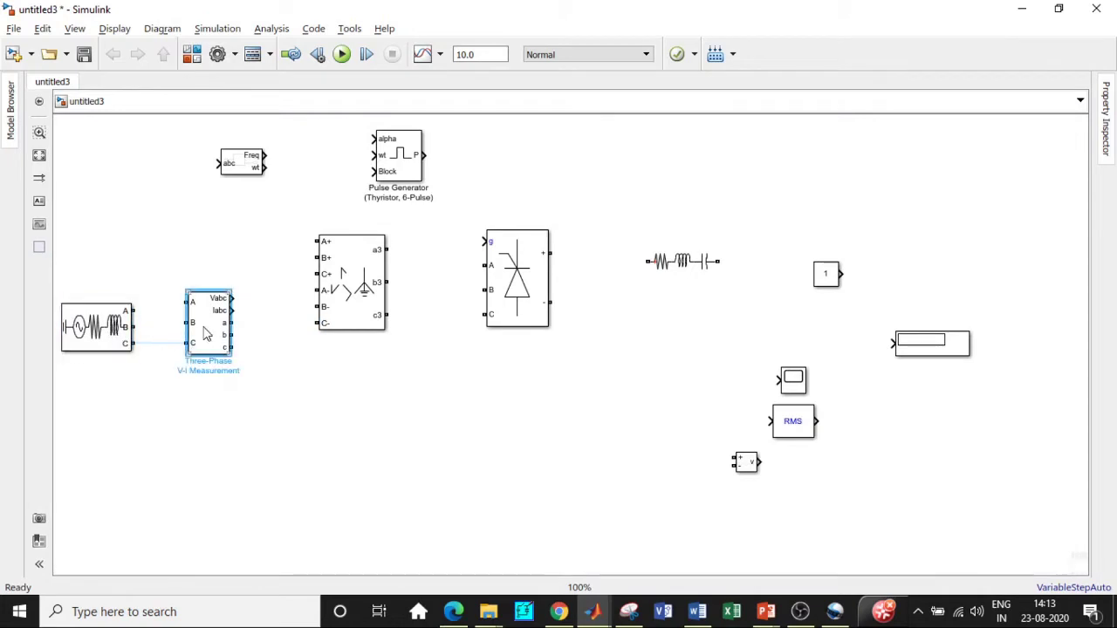
left_click_drag(208, 331, 209, 340)
left_click_drag(340, 301, 345, 295)
left_click_drag(515, 312, 510, 302)
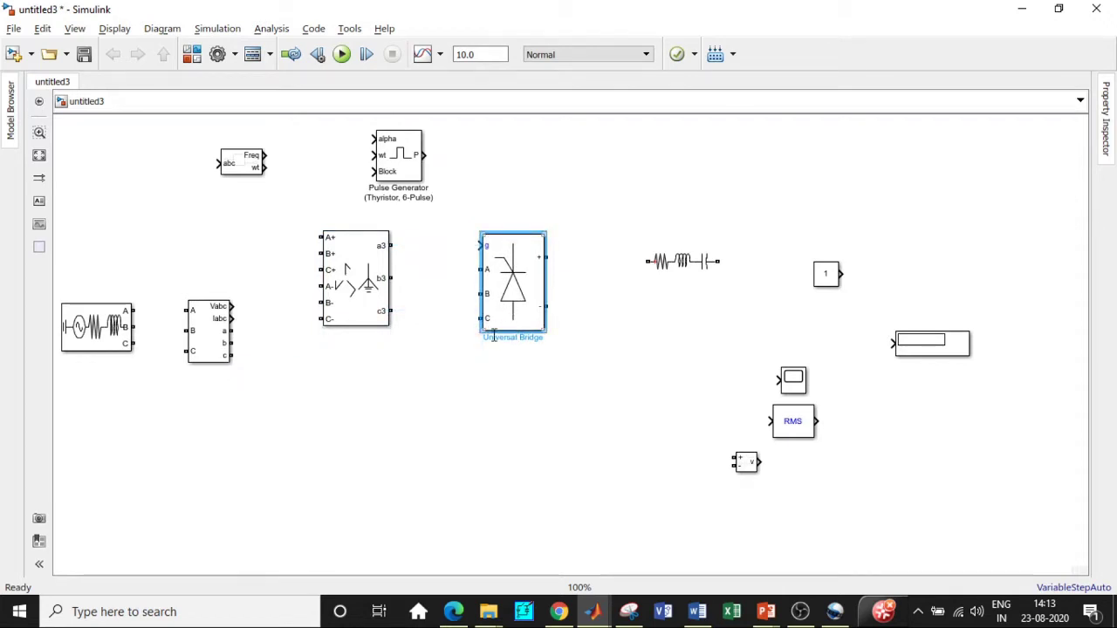
Step: Set the Zigzag Phase-Shifting Transformer's nominal power and frequency to [50e3 50] and apply the parameters
left_click(345, 291)
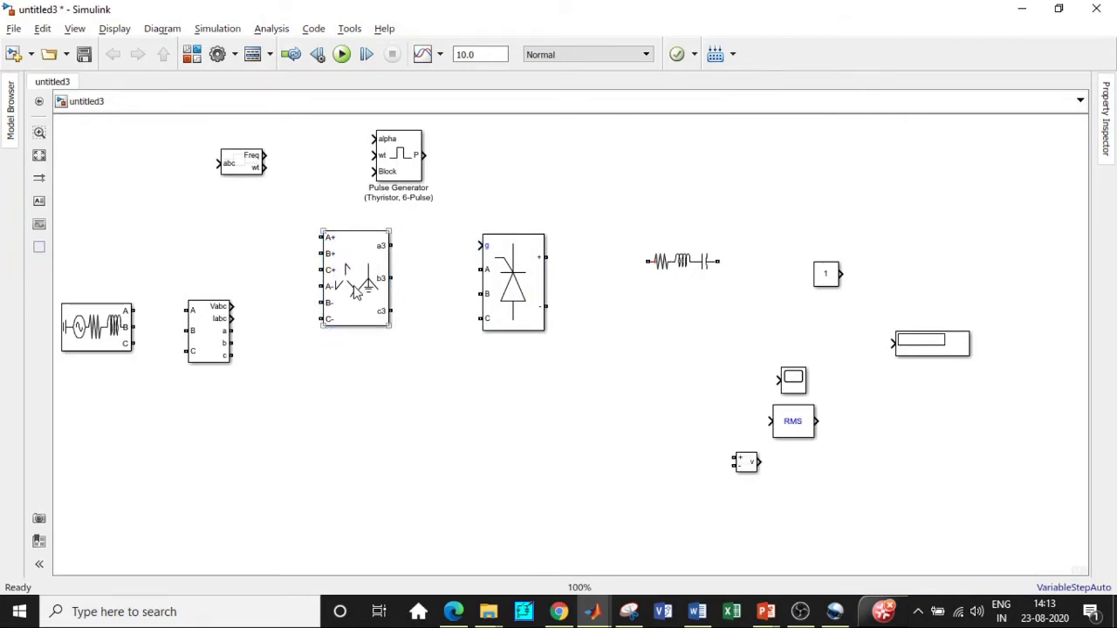
double_click(355, 291)
left_click(515, 201)
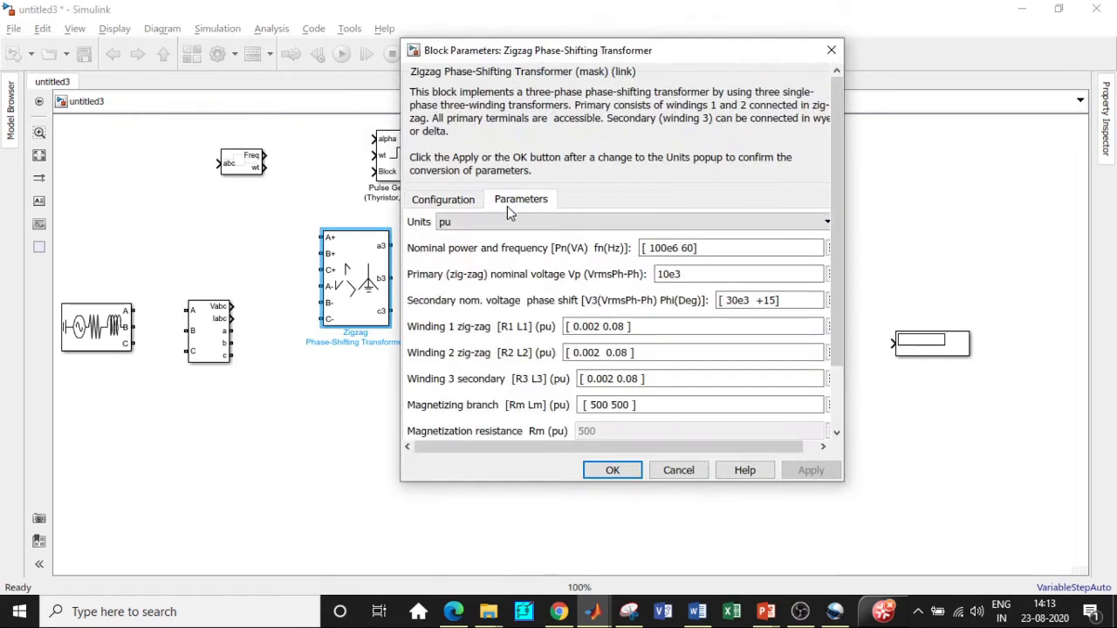
left_click(642, 251)
double_click(665, 248)
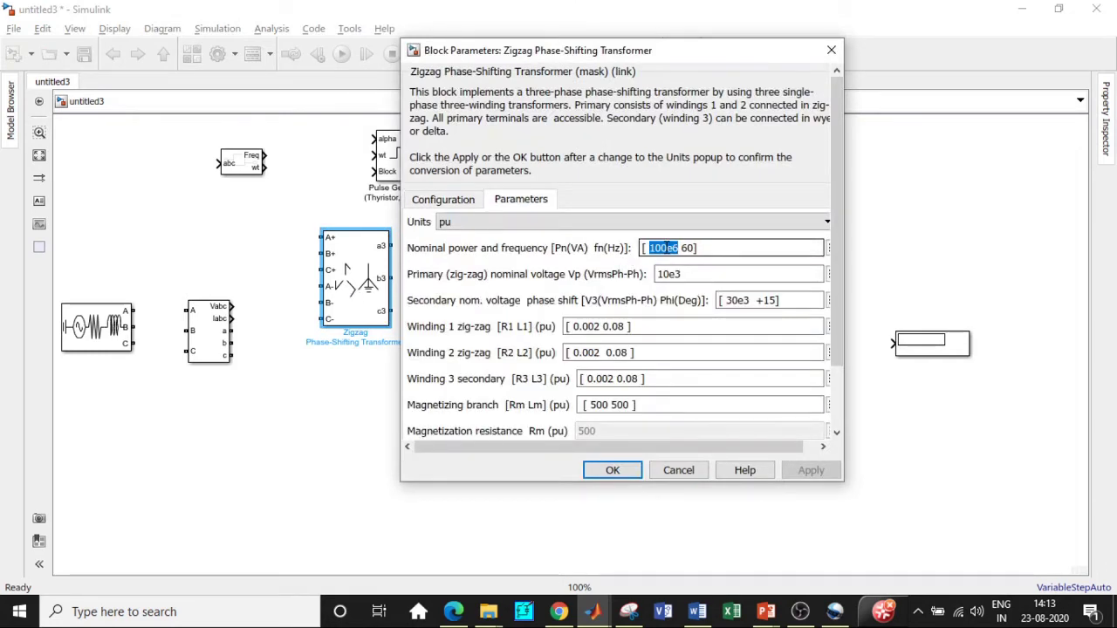
type("50e3")
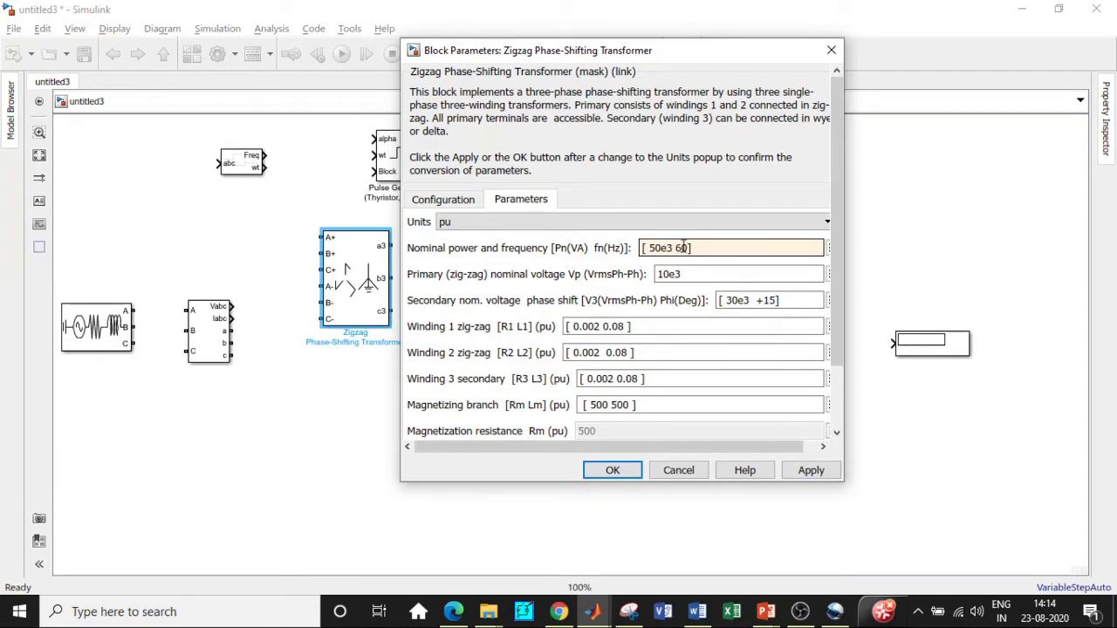
key("BackSpace")
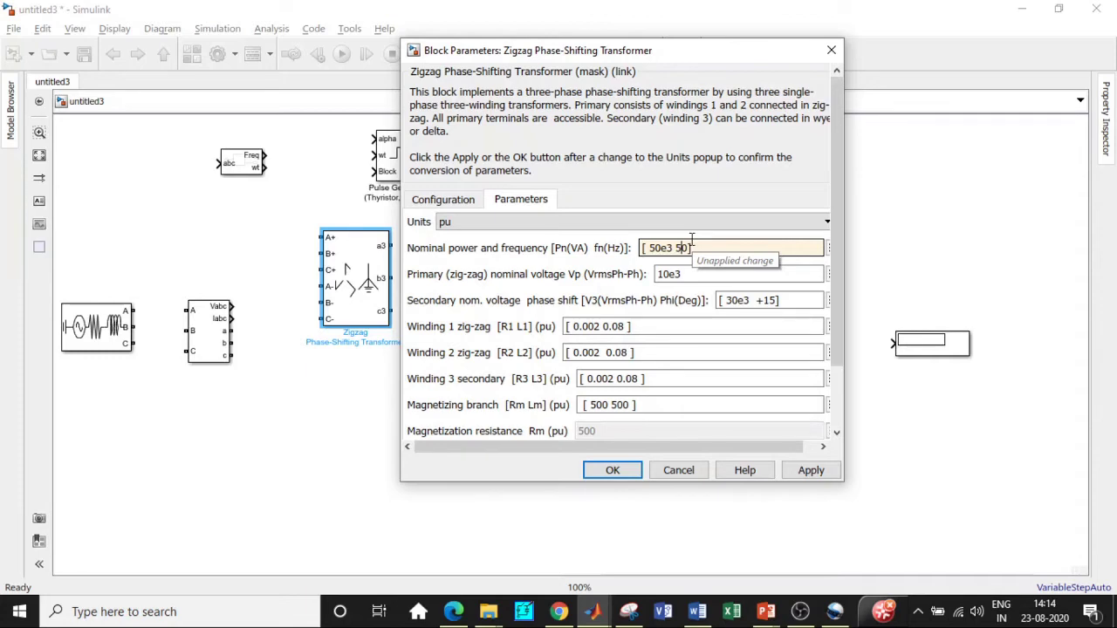
left_click(613, 470)
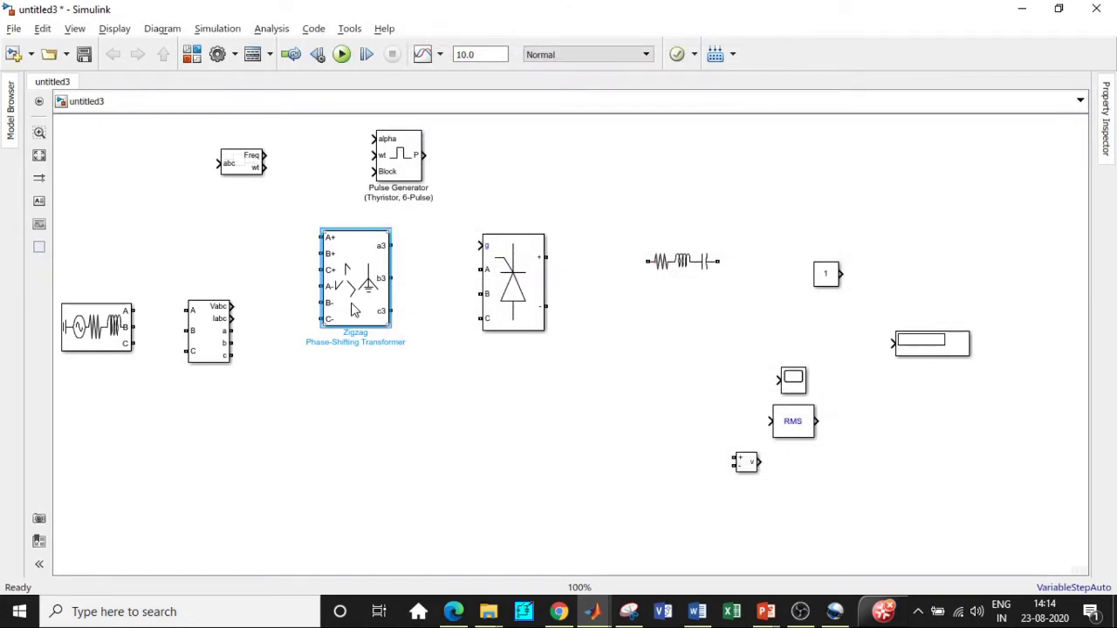
Step: Make three copies of the Zigzag Phase-Shifting Transformer and stack them in a column below the original
left_click_drag(382, 325, 385, 512)
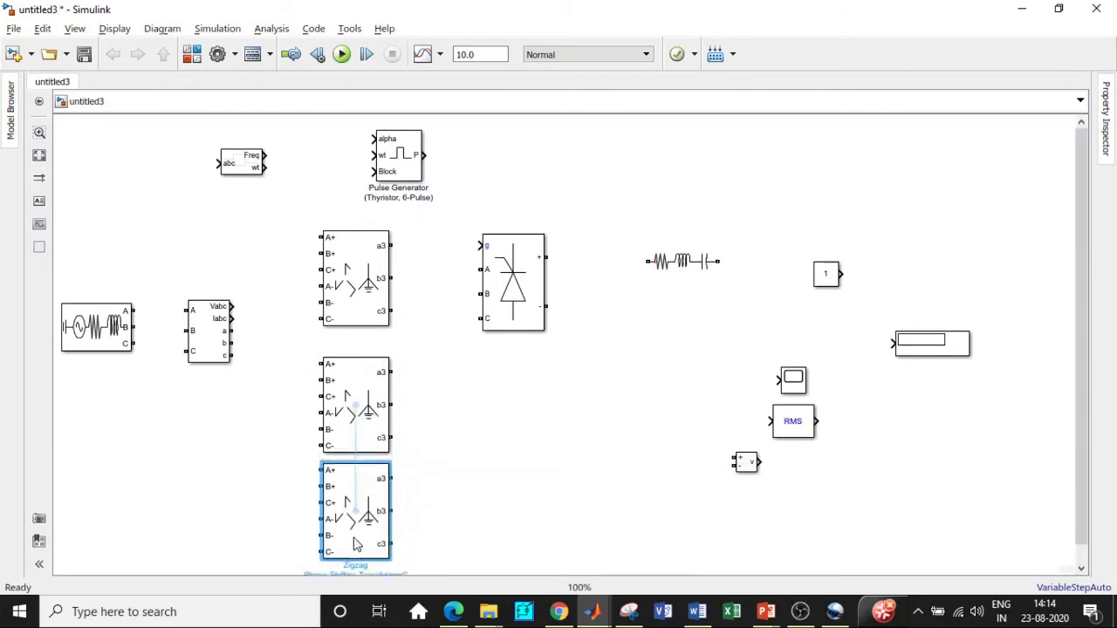
scroll(611, 407, "down", 2)
key("ctrl+v")
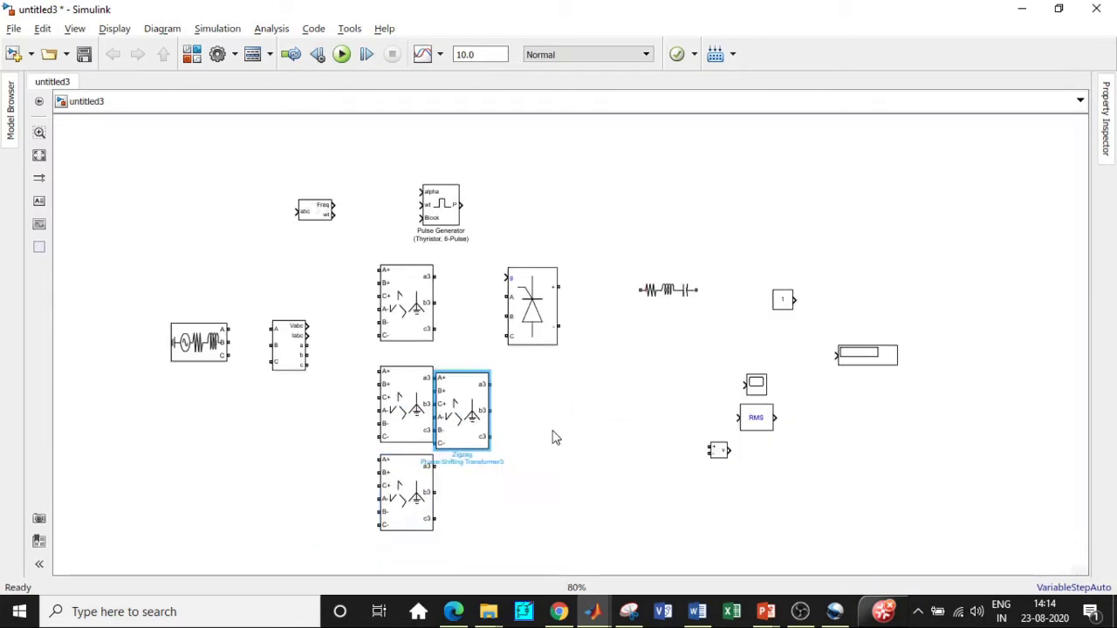
scroll(982, 267, "down", 2)
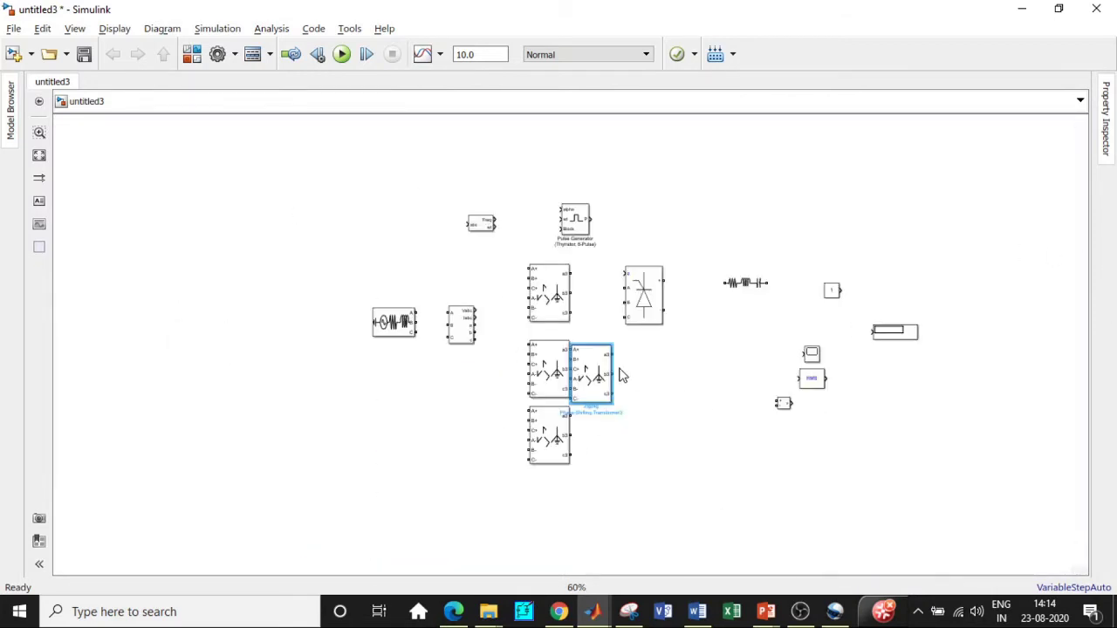
left_click_drag(603, 374, 559, 510)
scroll(676, 471, "up", 2)
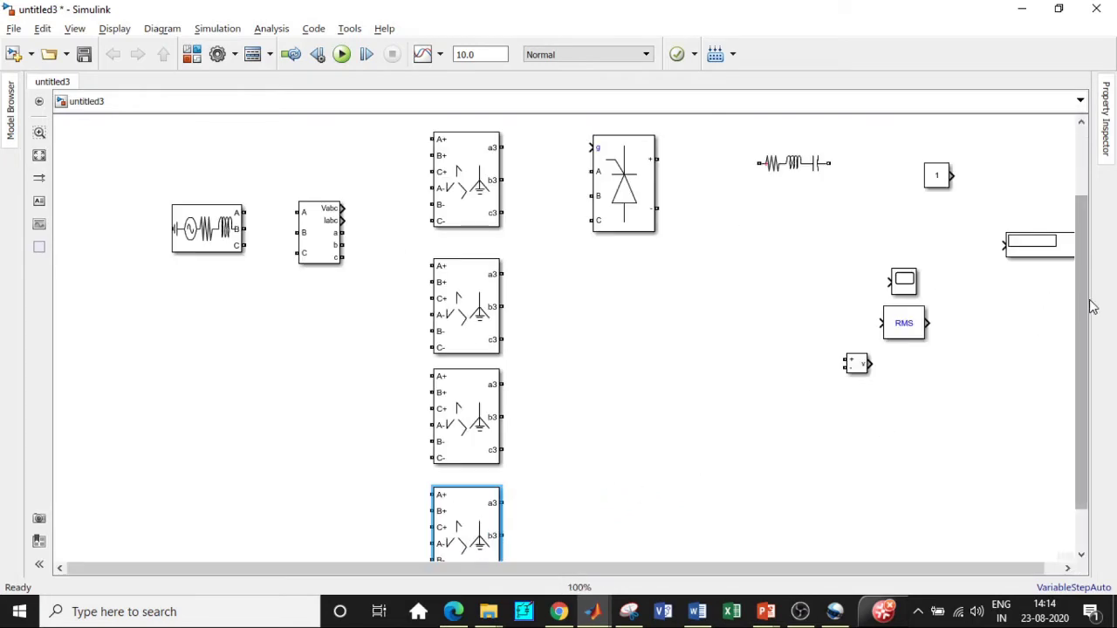
Step: Make three copies of the Universal Bridge and place one beside each of the lower zigzag transformers
left_click_drag(1086, 305, 1070, 354)
left_click(632, 152)
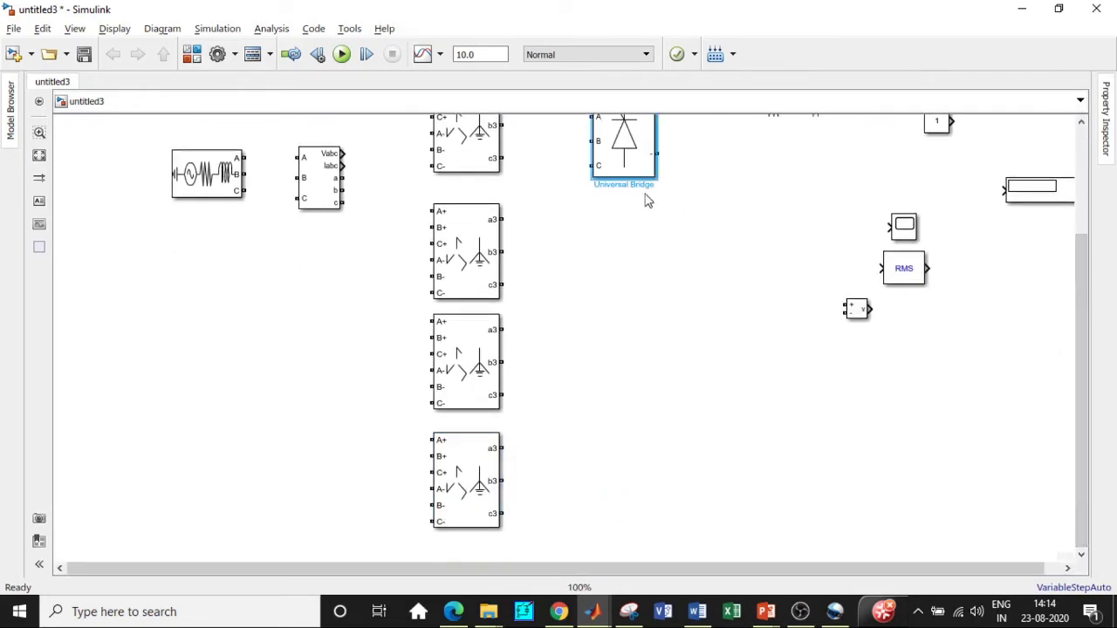
left_click_drag(633, 170, 627, 468)
Step: Move the three-phase source and Three-Phase V-I Measurement down and further left, between the second and third transformers' height
left_click_drag(1083, 375, 1082, 357)
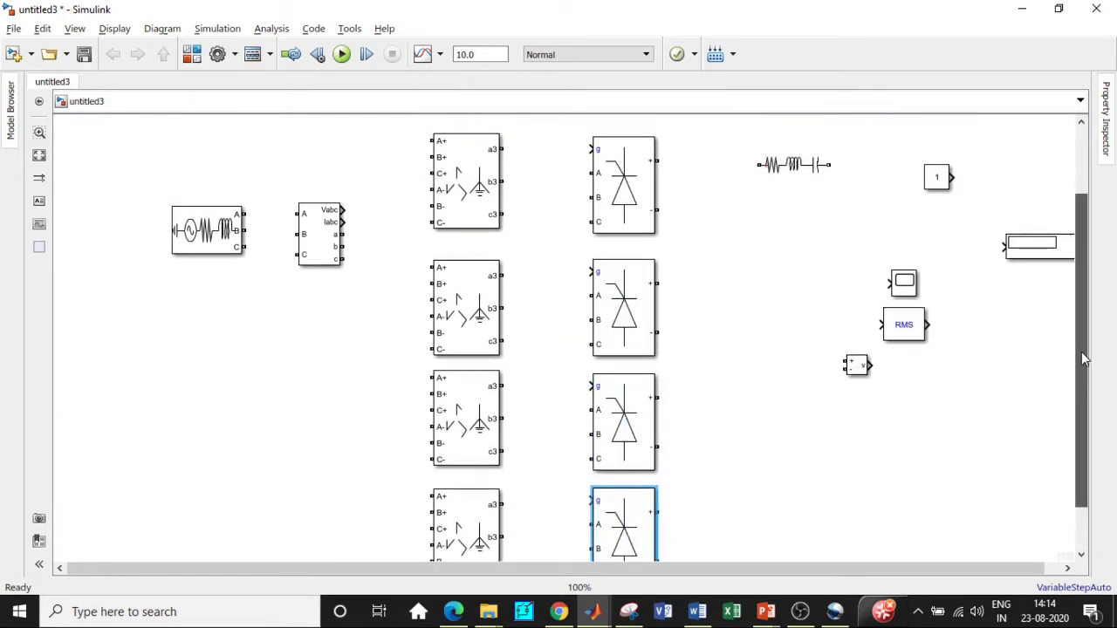
left_click_drag(207, 232, 158, 362)
left_click_drag(280, 362, 276, 367)
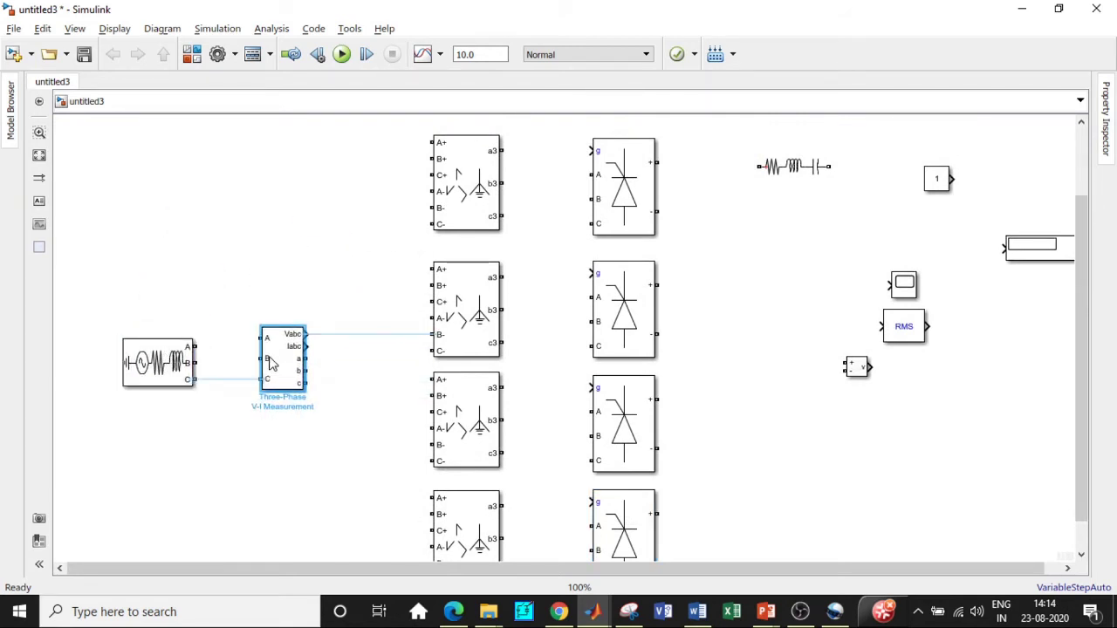
Step: Wire the three-phase source's A, B and C outputs to the A, B and C inputs of the Three-Phase V-I Measurement
left_click_drag(194, 347, 261, 336)
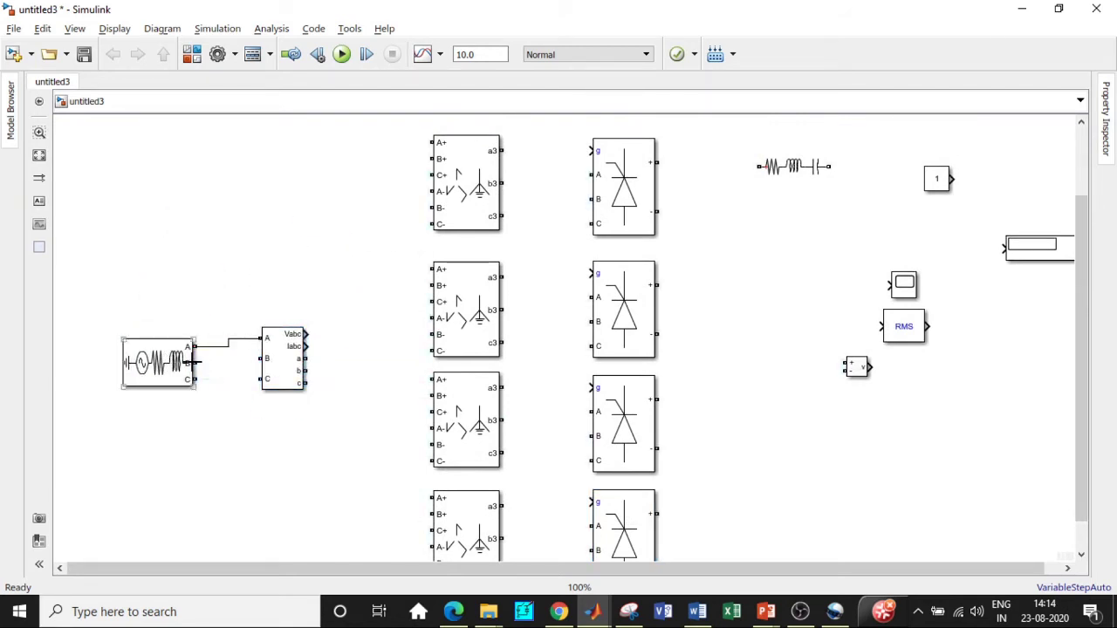
left_click_drag(194, 362, 262, 359)
left_click_drag(197, 377, 263, 379)
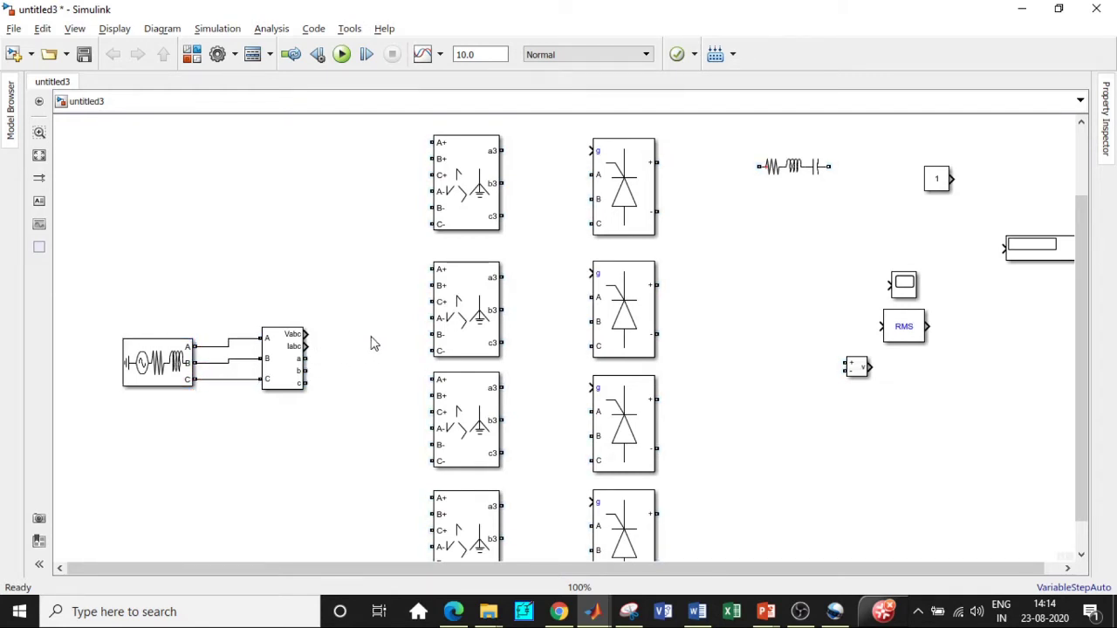
Step: Set the Three-Phase Source's phase-to-phase voltage to 254.05 Vrms and its frequency to 50 Hz
left_click(172, 359)
double_click(157, 363)
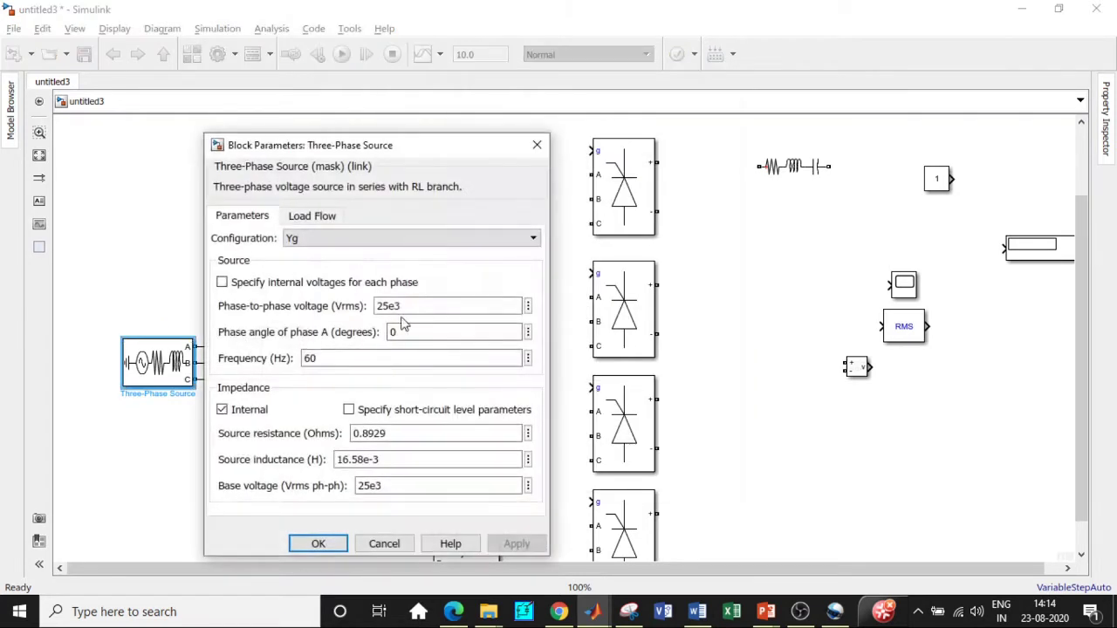
double_click(413, 304)
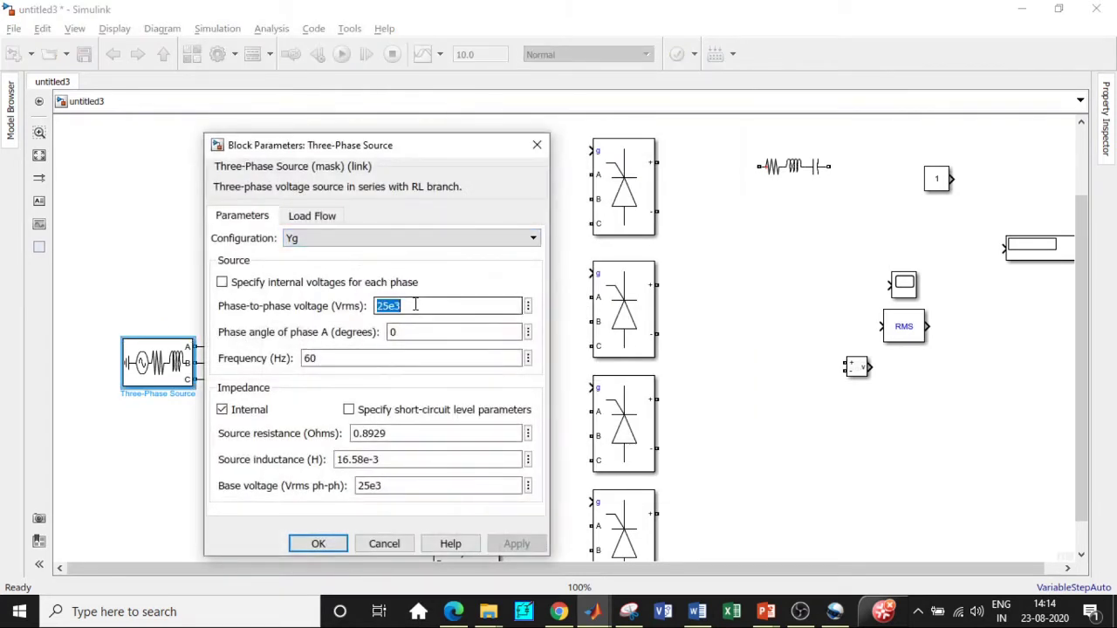
type("2")
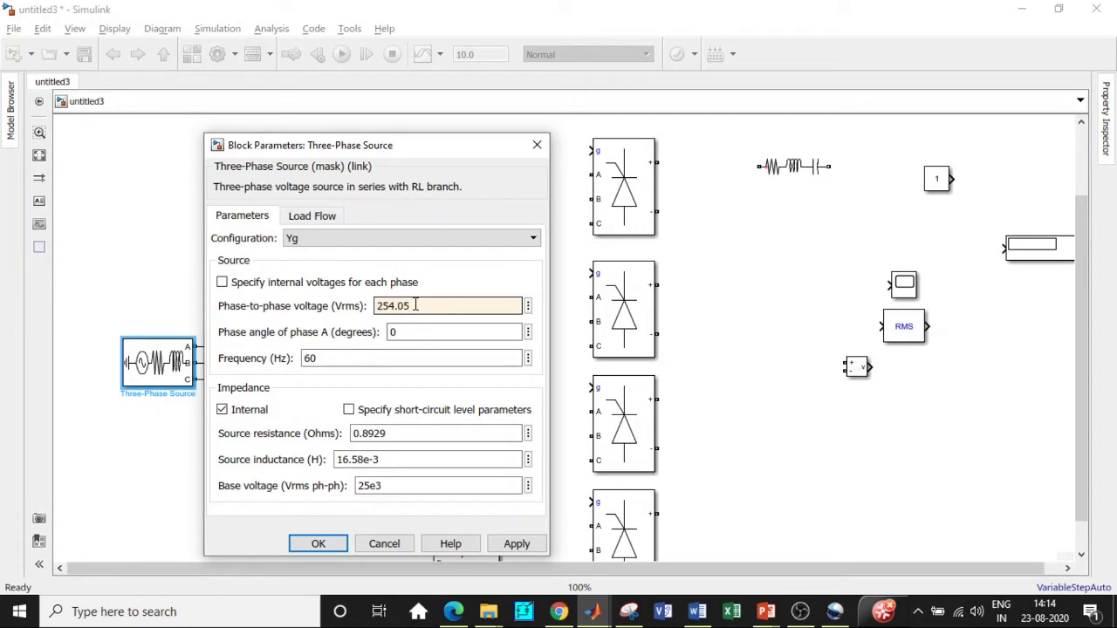
left_click(318, 544)
double_click(168, 370)
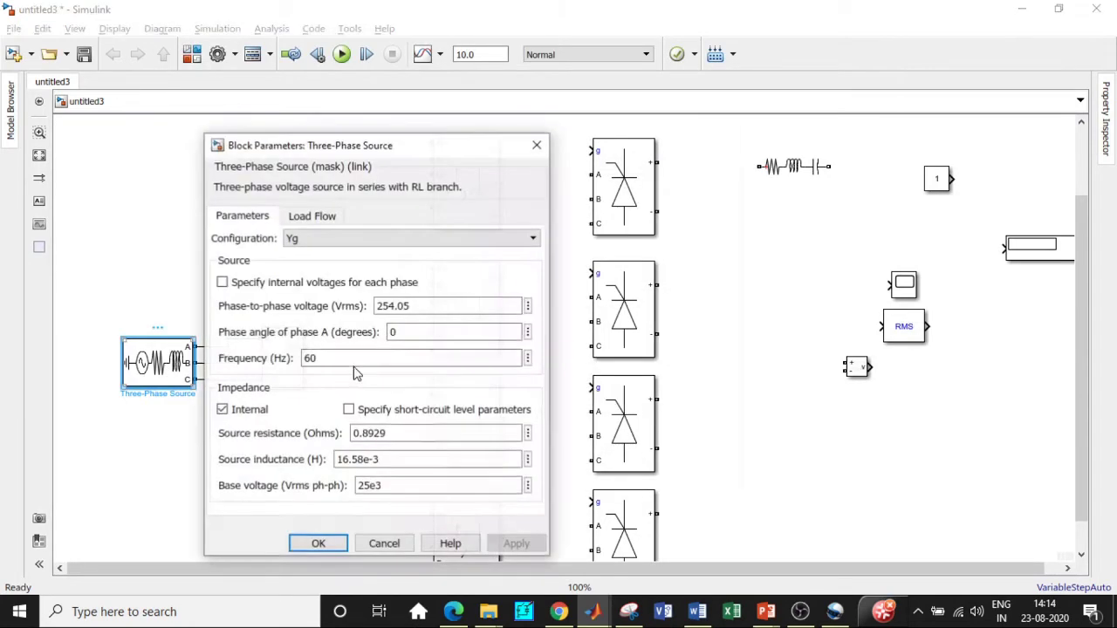
type("50")
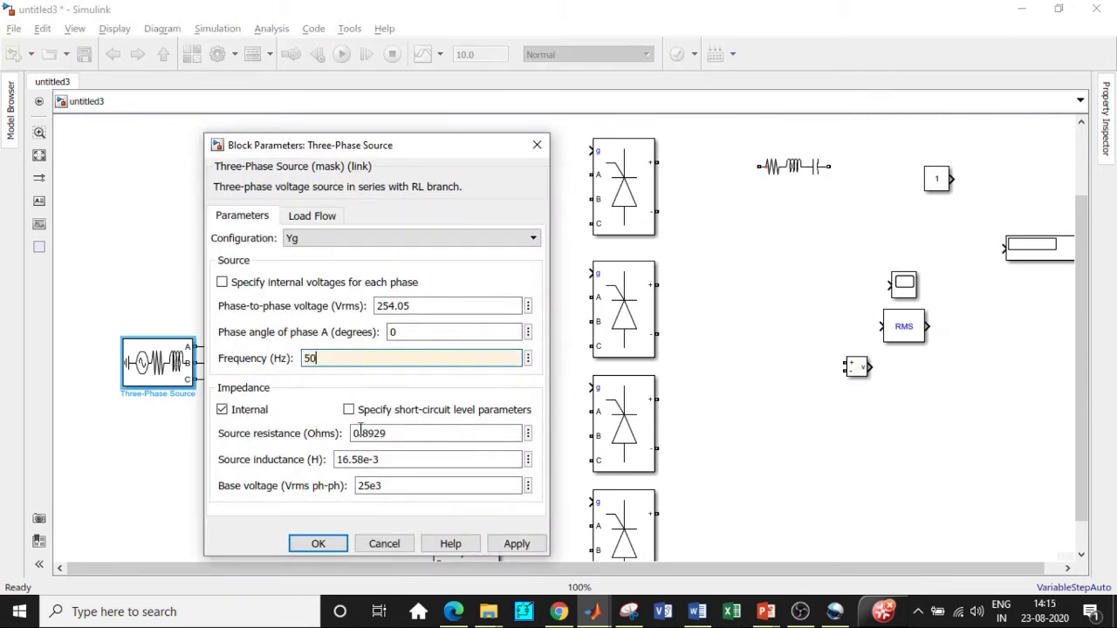
left_click(319, 544)
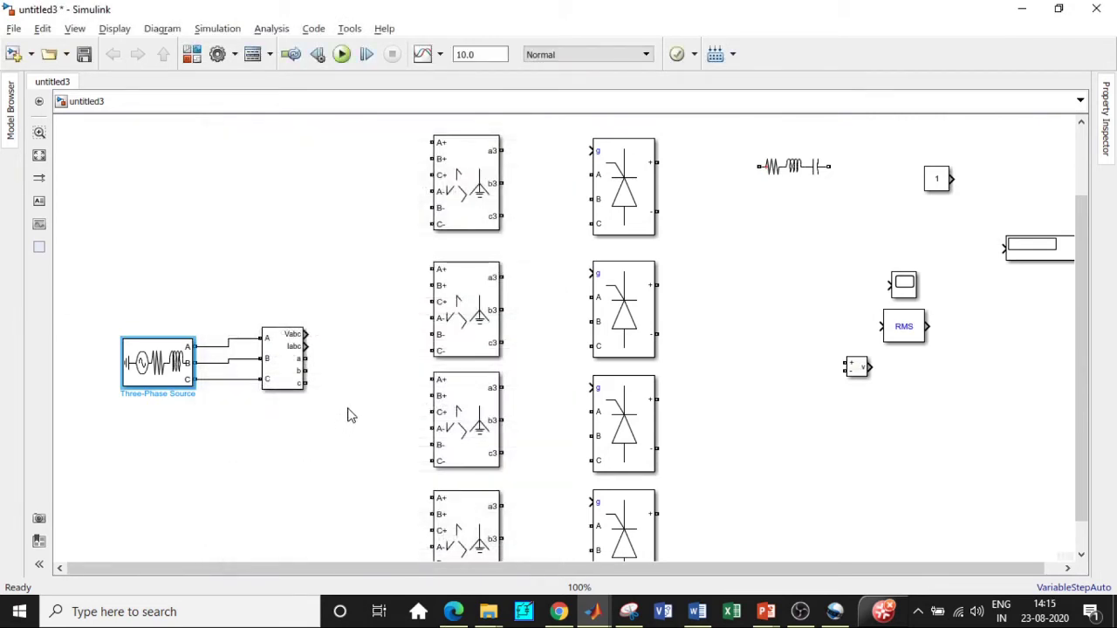
Step: Set the current measurement option of the Three-Phase V-I Measurement to no and apply it
double_click(284, 358)
left_click(469, 385)
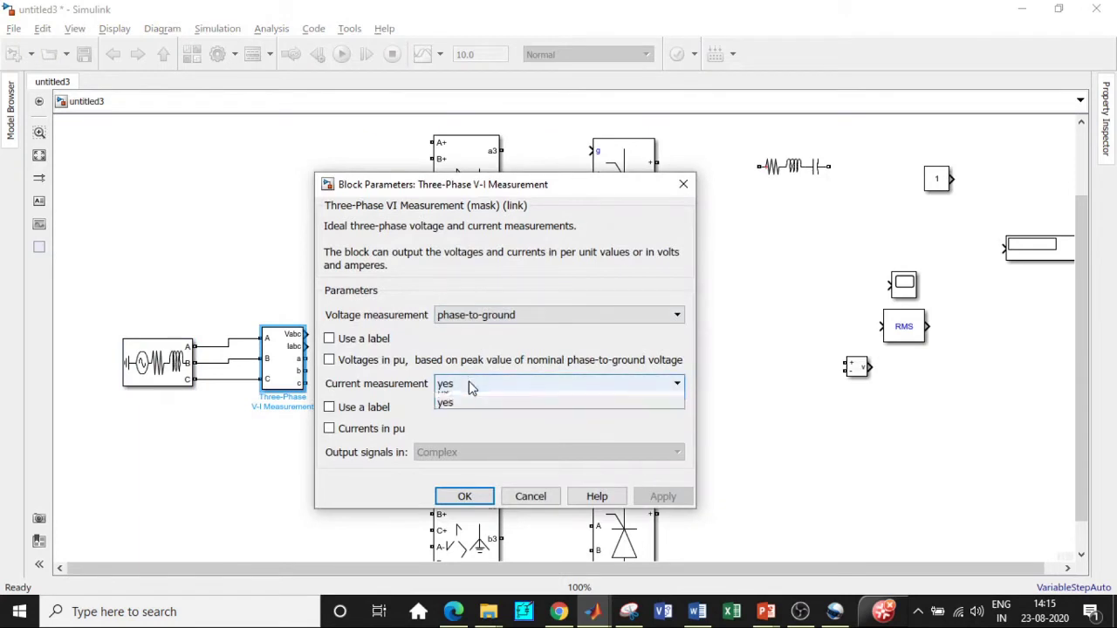
left_click(445, 397)
left_click(462, 454)
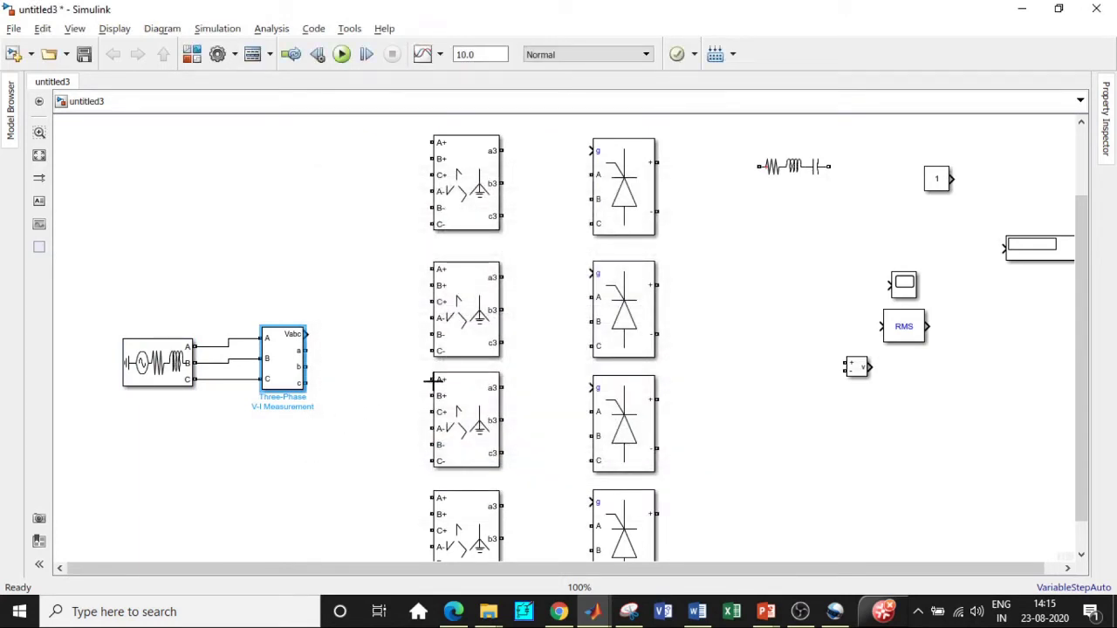
Step: Lower the PLL block, then wire Vabc to its abc input and its wt output to the Pulse Generator's wt input
left_click_drag(1088, 278, 1085, 224)
left_click_drag(353, 140, 356, 210)
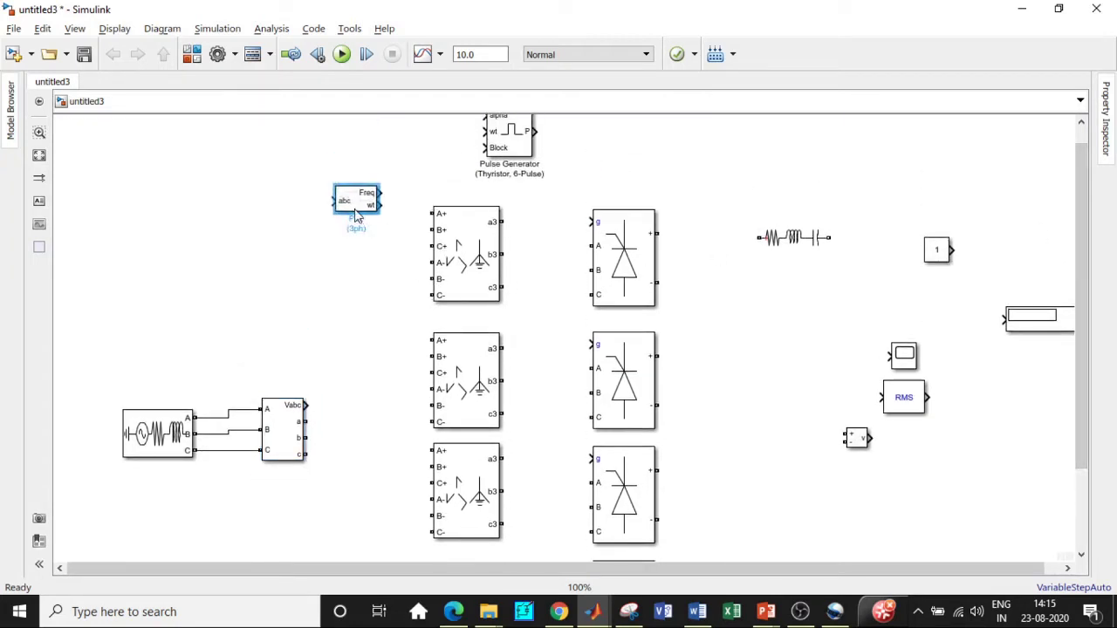
mouse_move(304, 405)
left_mouse_down()
mouse_move(314, 229)
mouse_move(485, 132)
left_mouse_up()
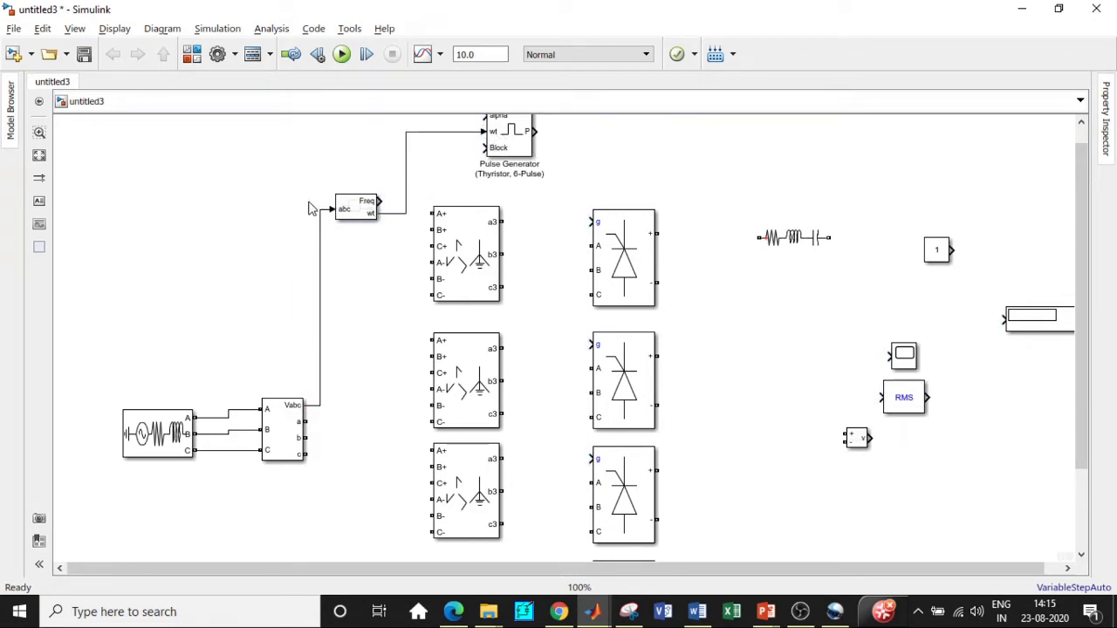
left_click(358, 211)
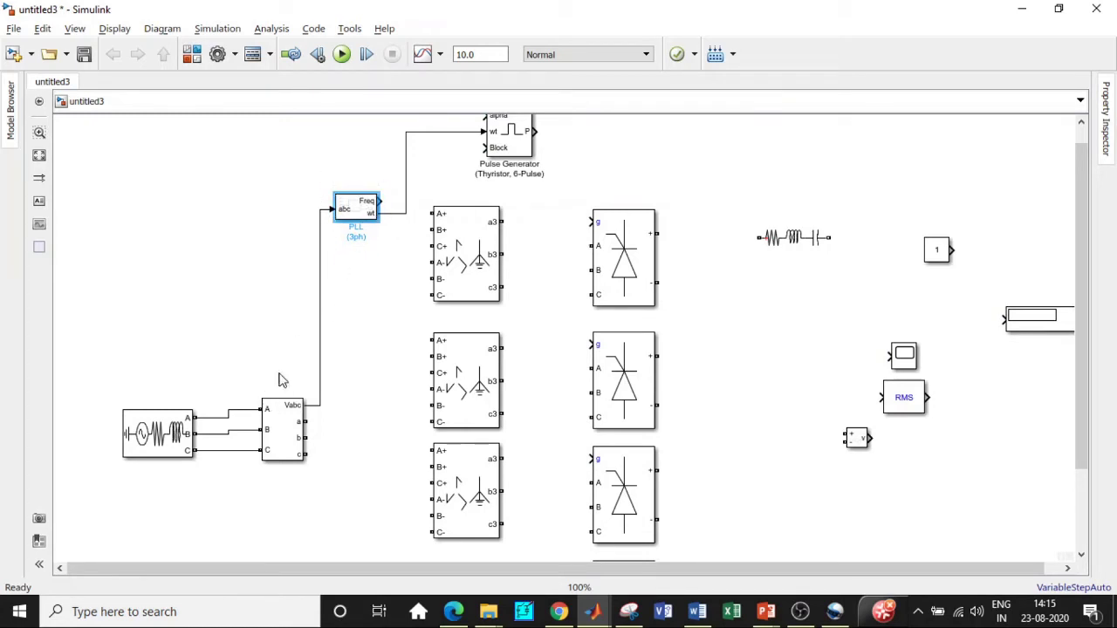
left_click(511, 150)
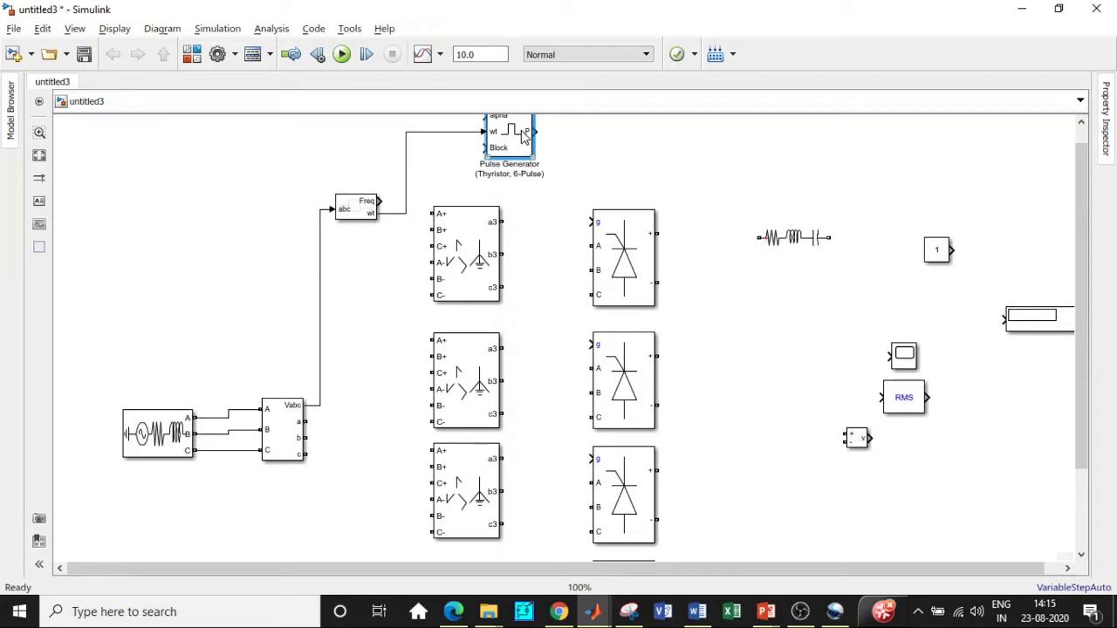
mouse_move(306, 423)
left_mouse_down()
mouse_move(319, 417)
mouse_move(391, 219)
mouse_move(427, 215)
mouse_move(363, 272)
left_mouse_up()
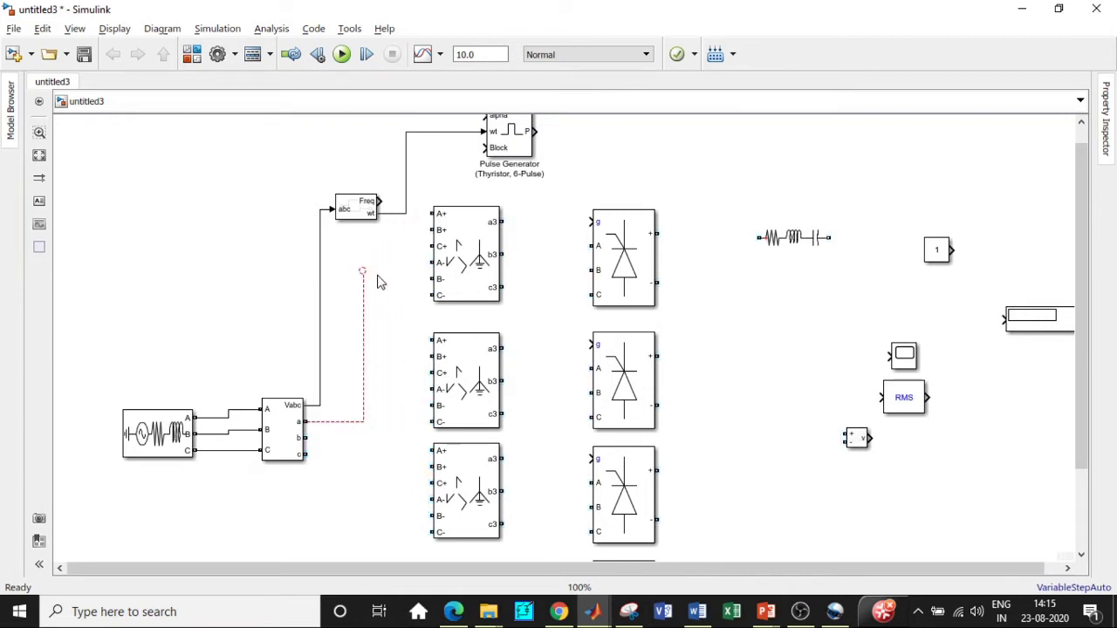
left_click(362, 273)
key("Delete")
Step: Tie the A-, B- and C- terminals together on each of the four zigzag transformers
left_click_drag(432, 263, 414, 279)
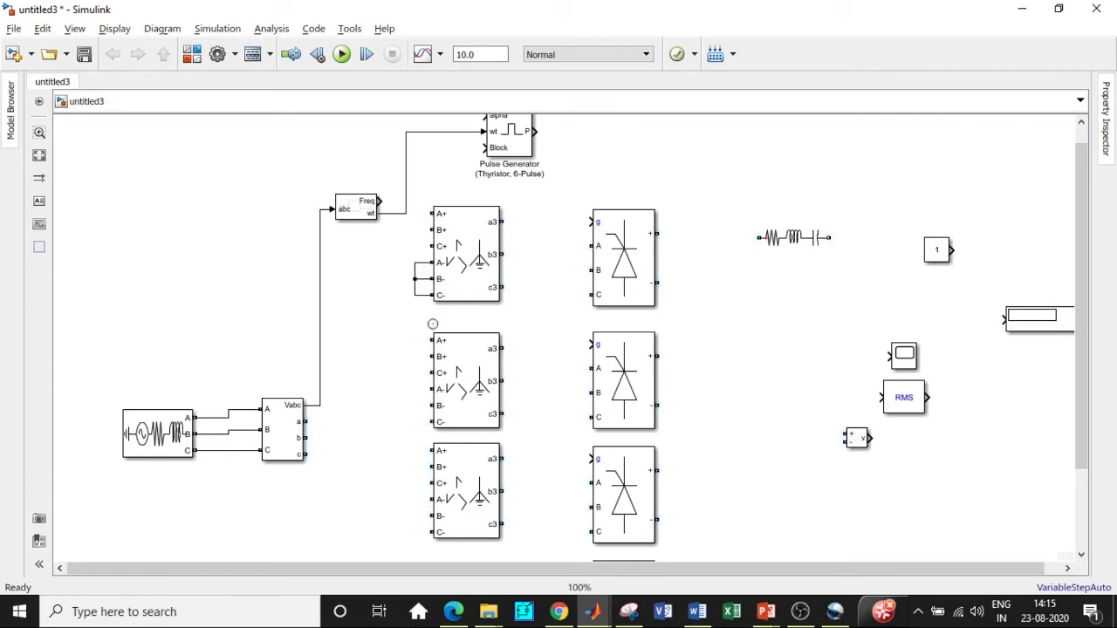
mouse_move(425, 390)
left_mouse_down()
mouse_move(423, 426)
mouse_move(415, 406)
left_mouse_up()
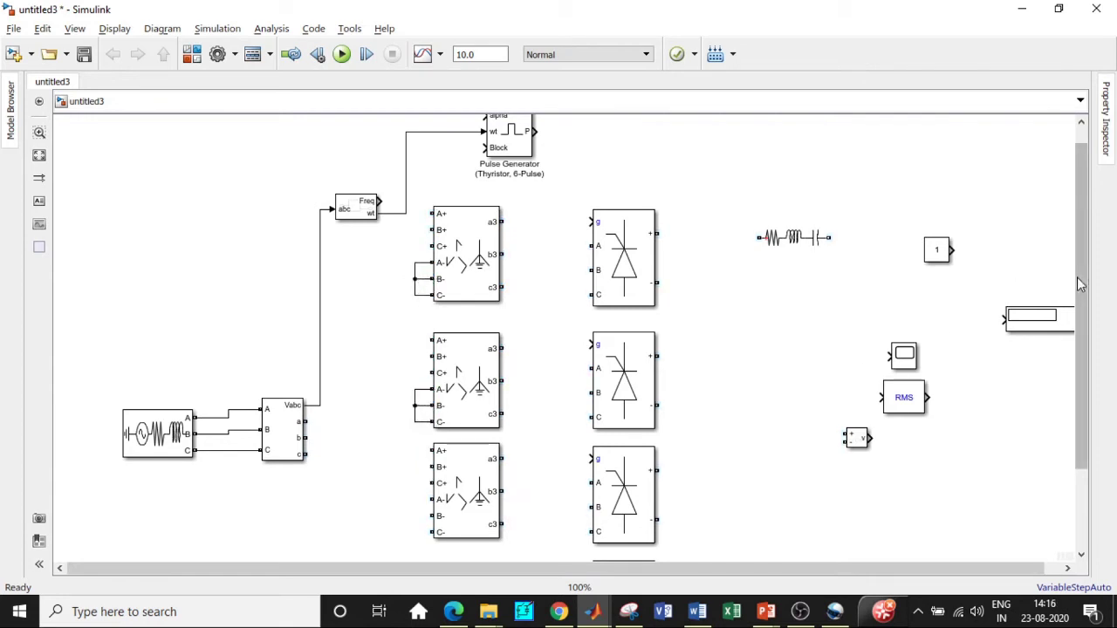
left_click_drag(1081, 279, 1077, 363)
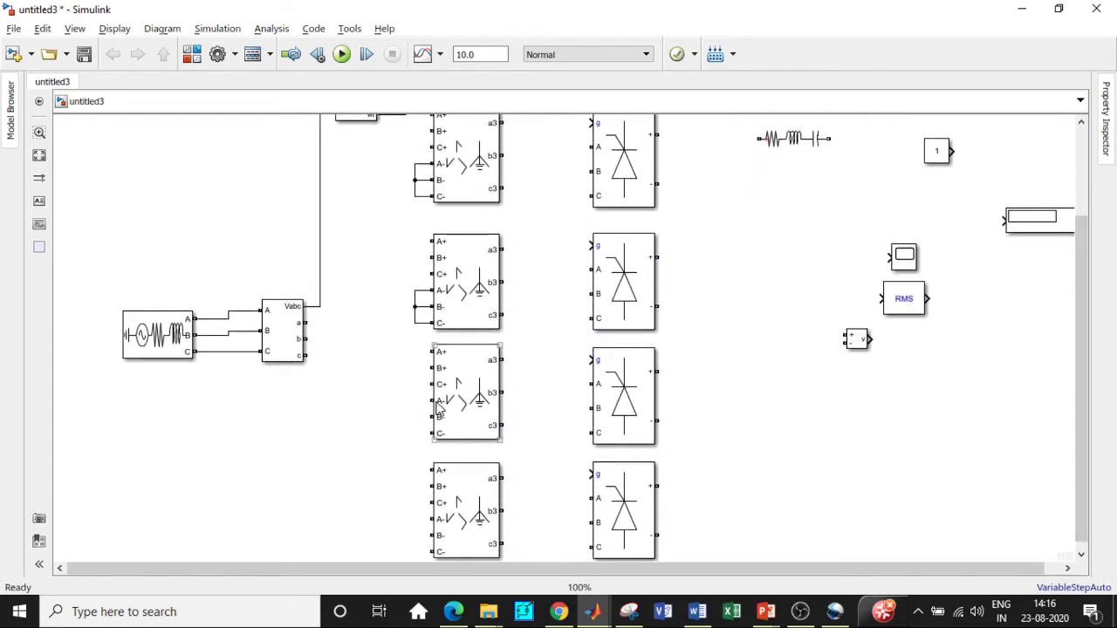
mouse_move(425, 401)
left_mouse_down()
mouse_move(429, 433)
mouse_move(424, 419)
left_mouse_up()
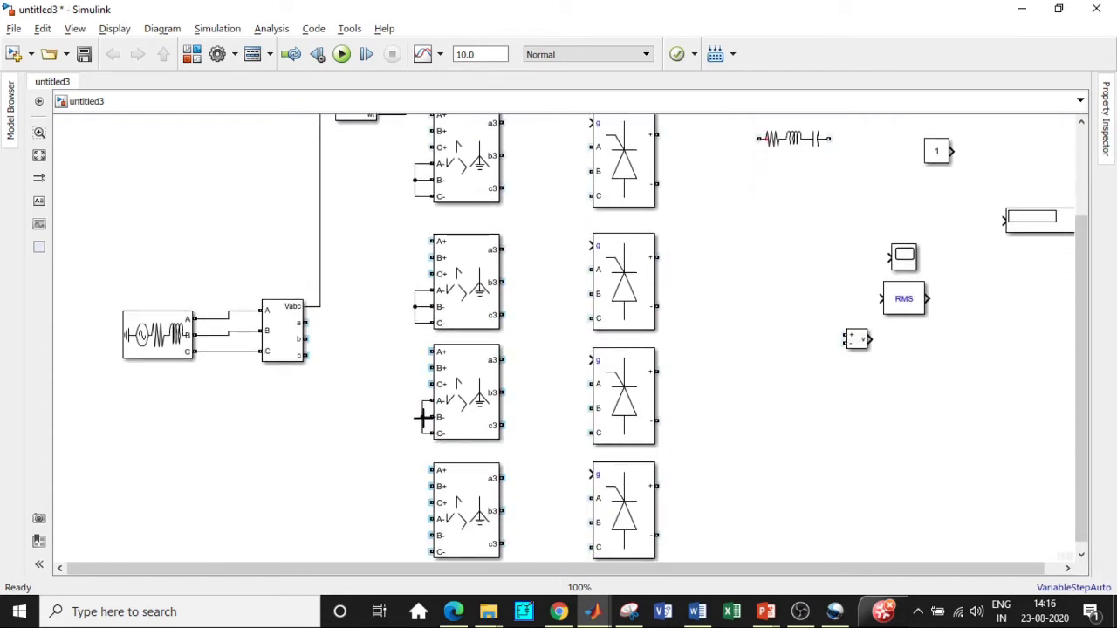
scroll(1077, 350, "down", 1)
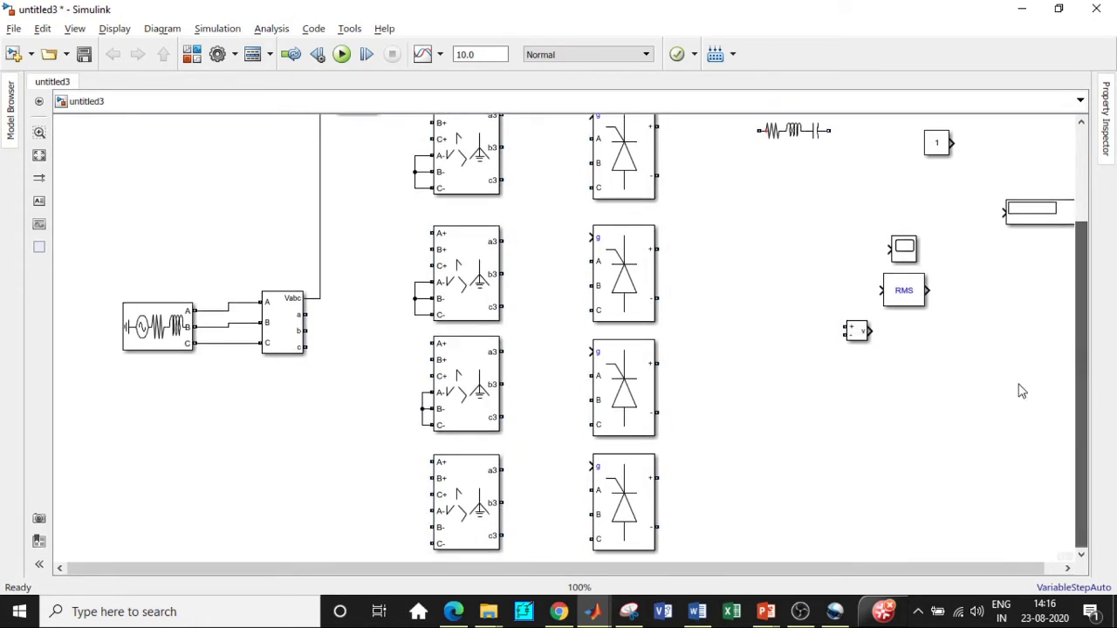
left_click_drag(432, 512, 421, 528)
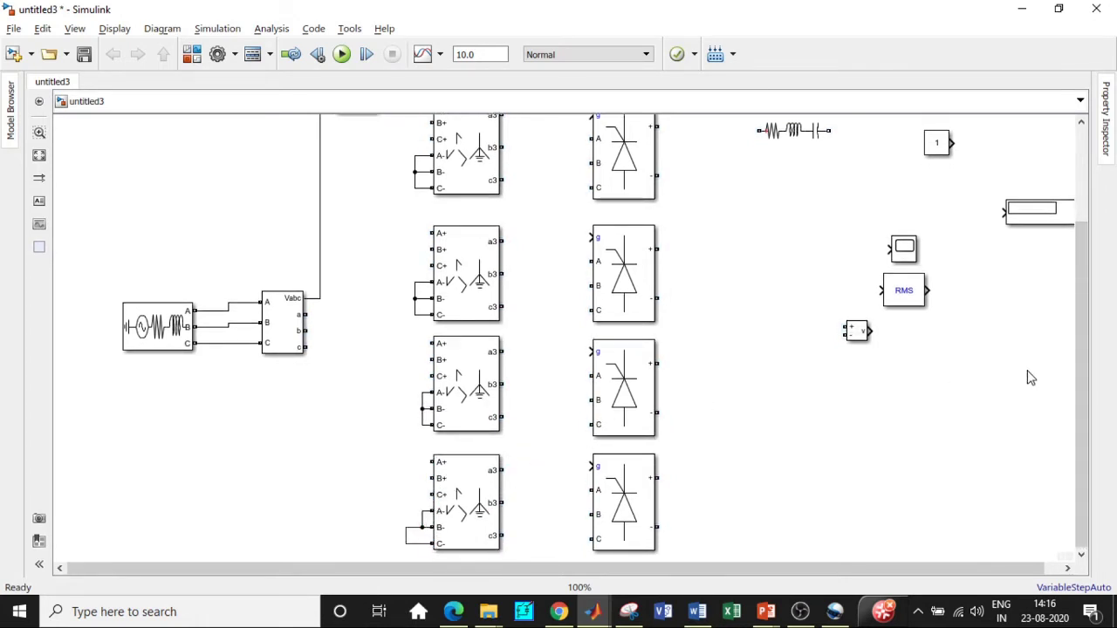
Step: Connect the V-I Measurement's a, b and c outputs to the A+, B+ and C+ terminals of the first and second zigzag transformers
left_click_drag(1082, 349, 1080, 309)
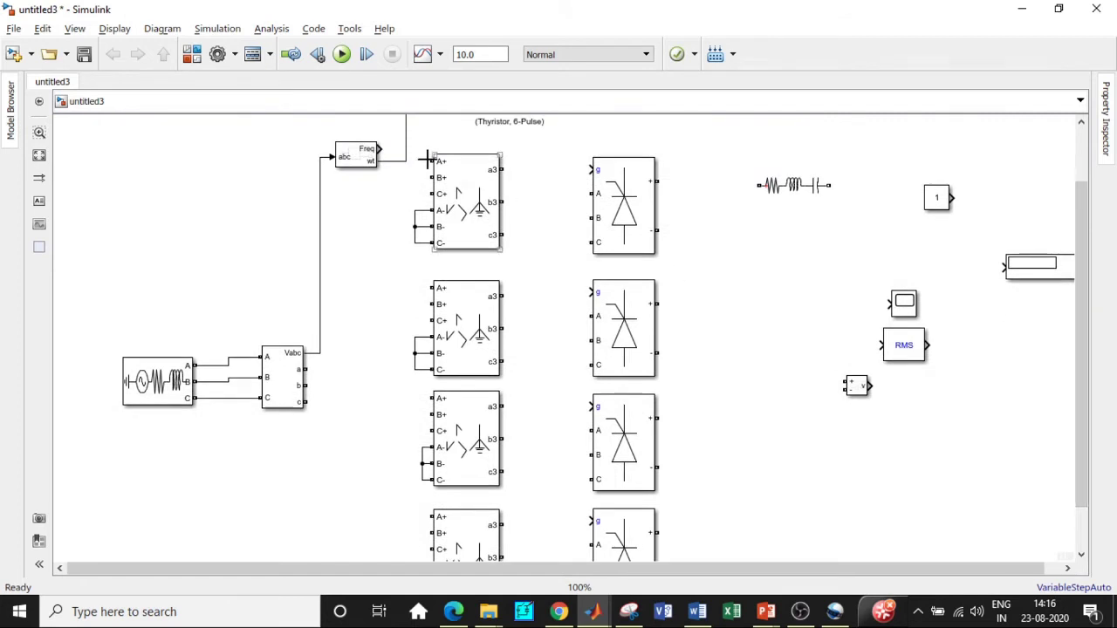
left_click_drag(428, 160, 303, 369)
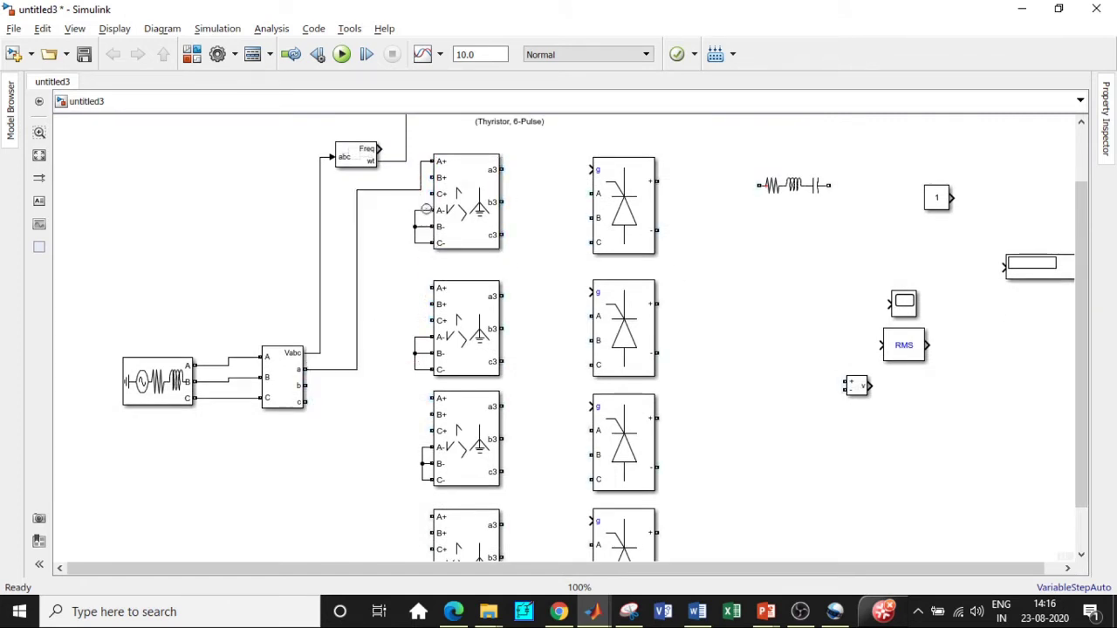
left_click_drag(432, 179, 307, 385)
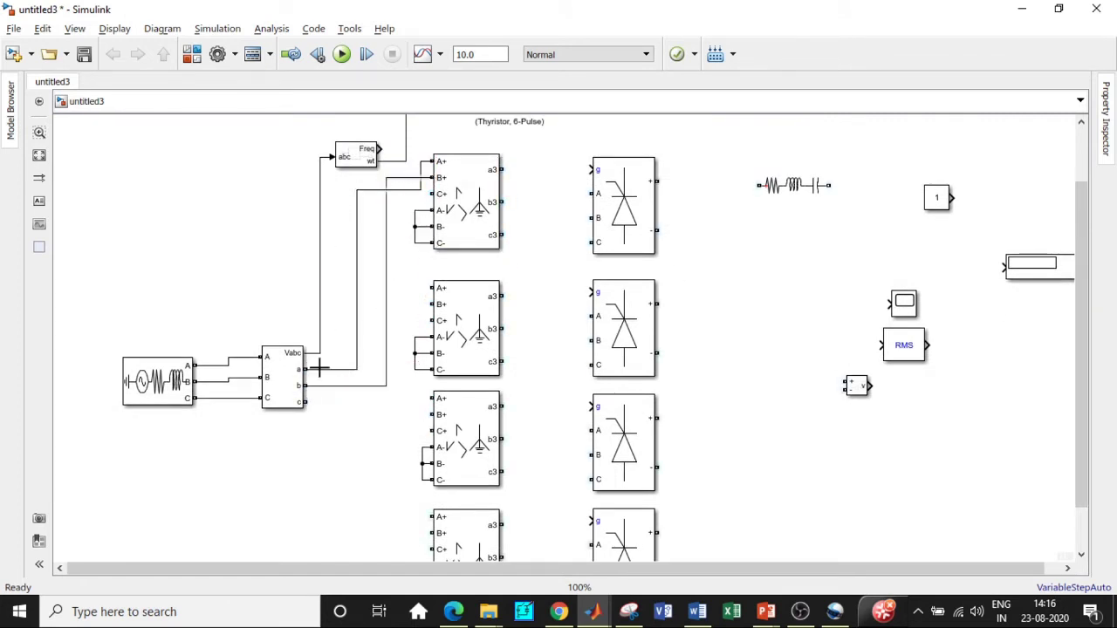
left_click_drag(438, 200, 305, 401)
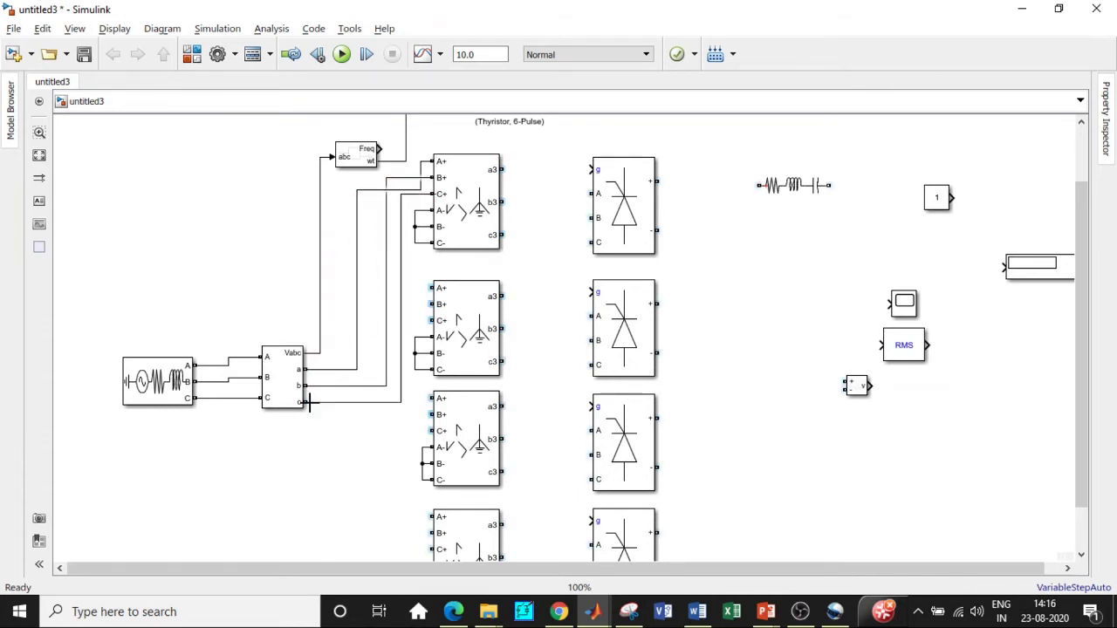
left_click_drag(429, 289, 357, 291)
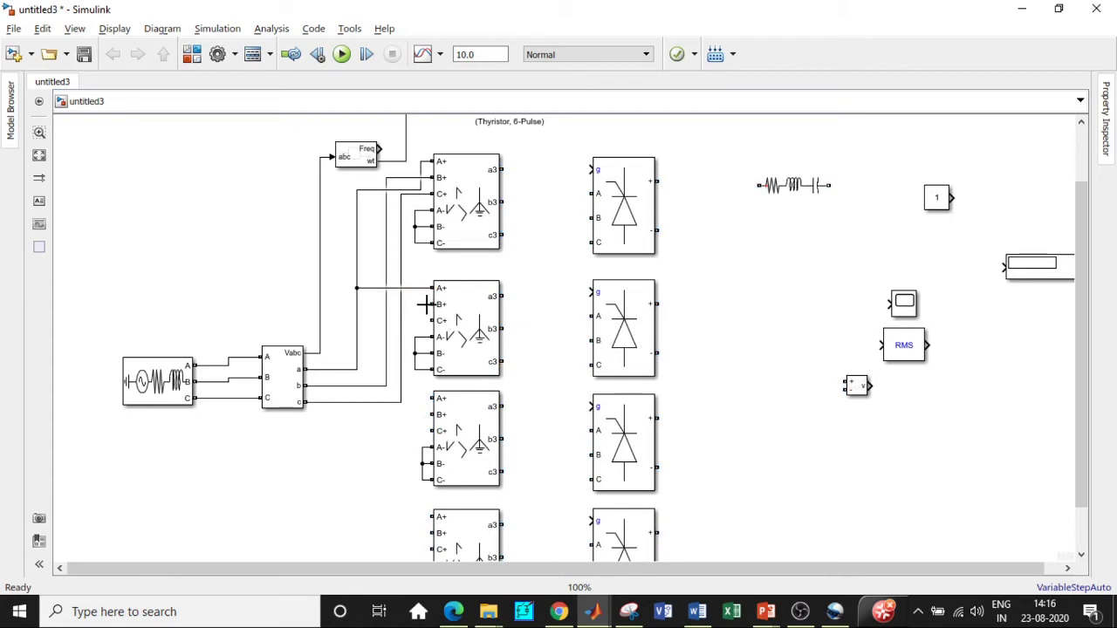
left_click_drag(432, 303, 401, 320)
Step: Branch the a, b and c supply lines to the A+, B+ and C+ terminals of the third and fourth zigzag transformers
left_click_drag(1082, 284, 1082, 323)
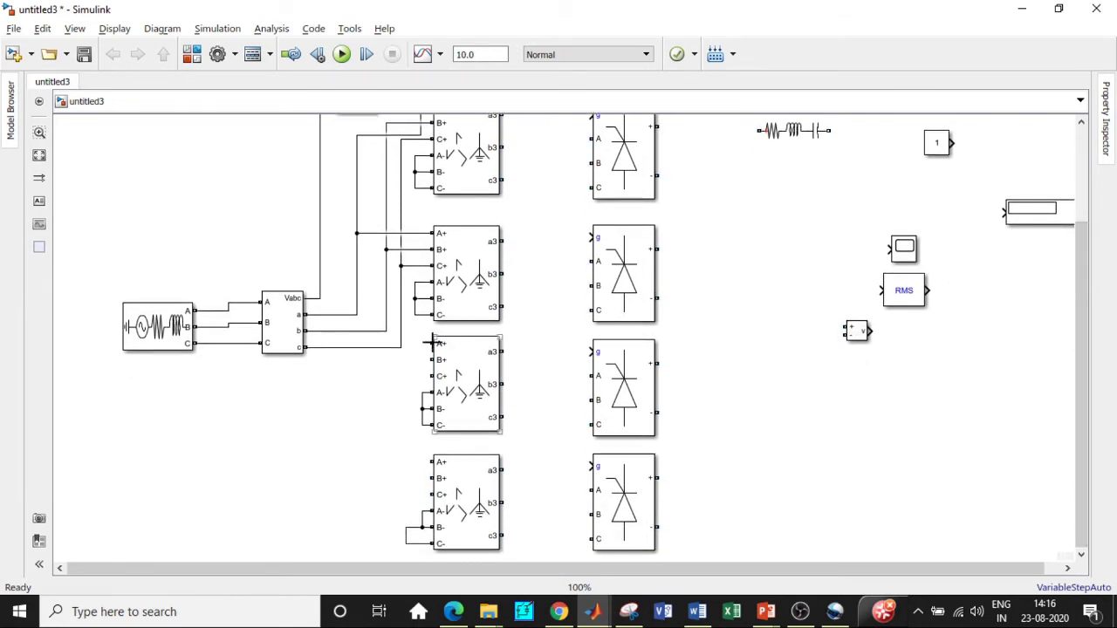
left_click_drag(431, 344, 357, 315)
left_click_drag(427, 360, 365, 330)
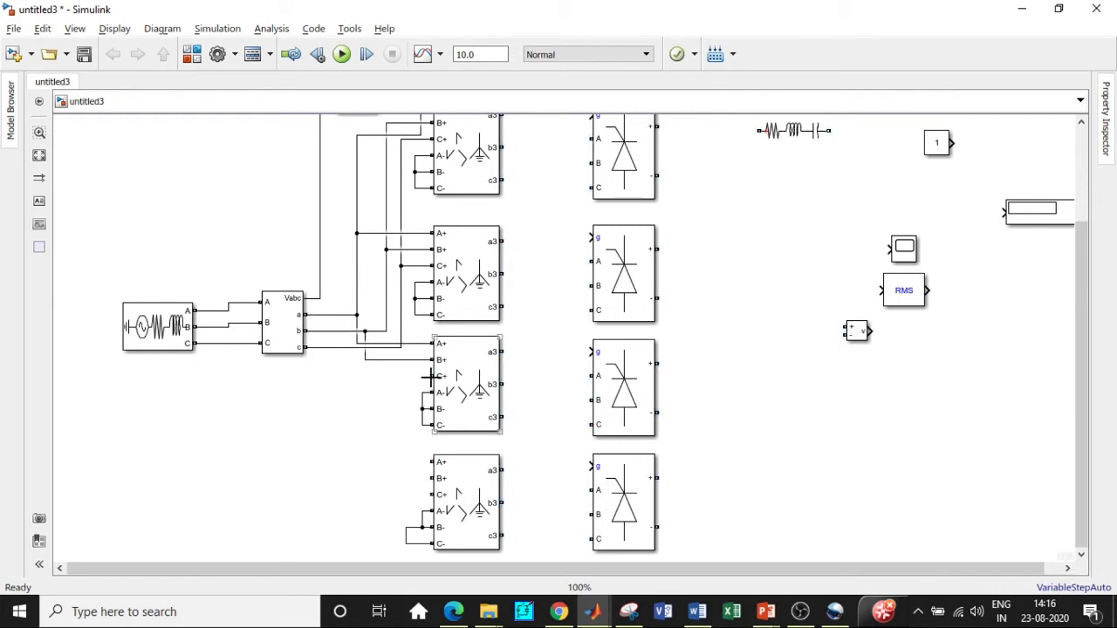
left_click_drag(430, 376, 341, 348)
left_click_drag(429, 460, 326, 315)
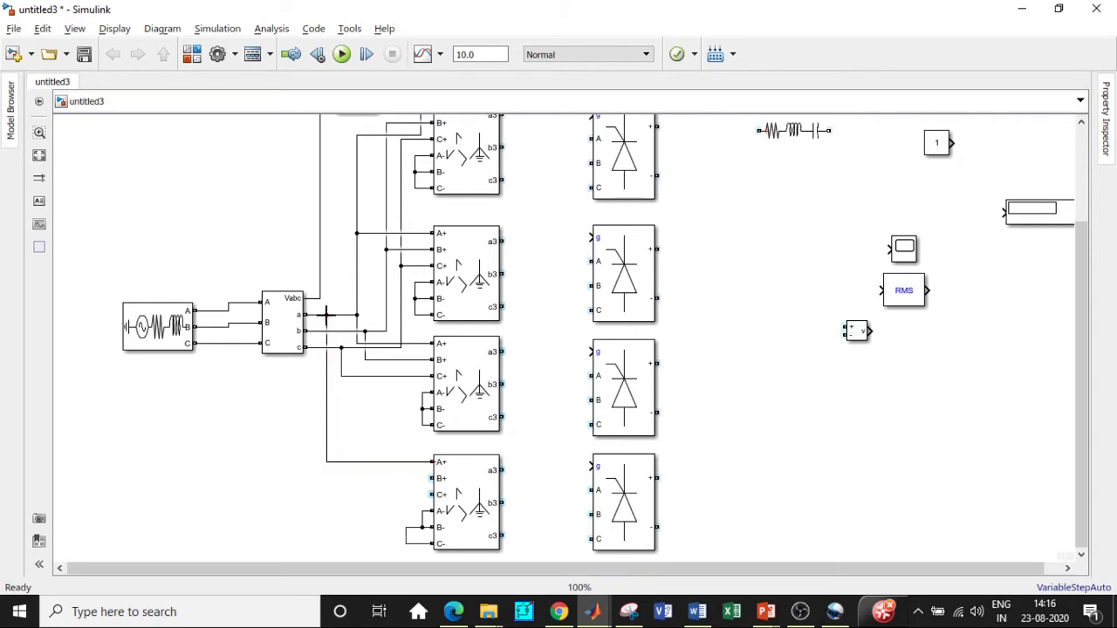
left_click_drag(431, 479, 334, 331)
left_click_drag(431, 495, 347, 349)
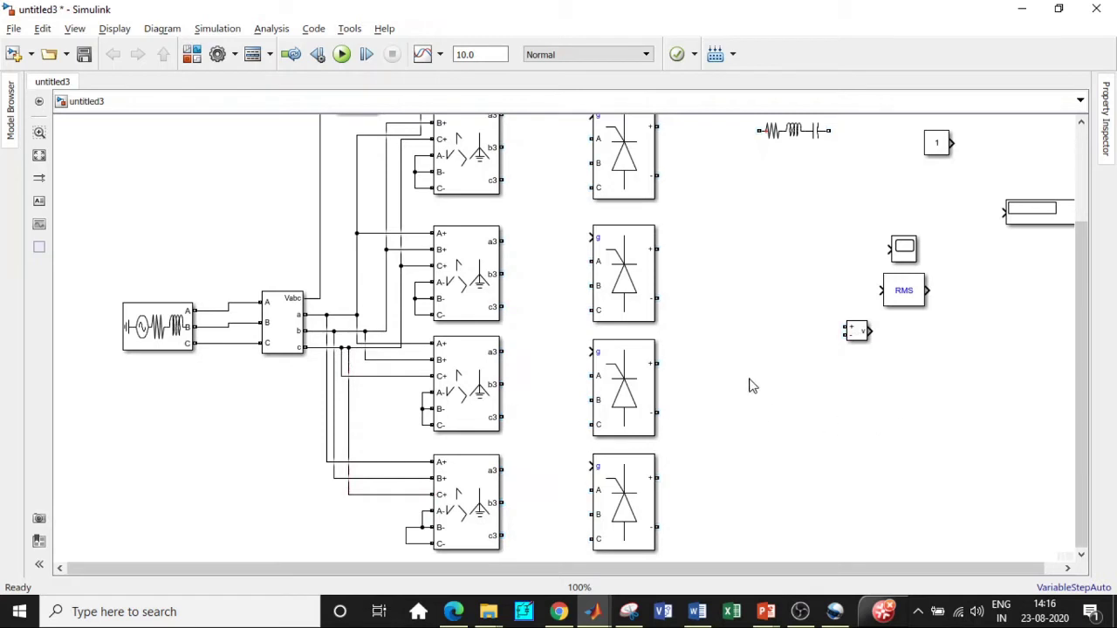
Step: Wire the a3, b3 and c3 outputs of the first and second zigzag transformers to inputs A, B and C of their adjacent bridges
left_click_drag(1083, 319, 1082, 276)
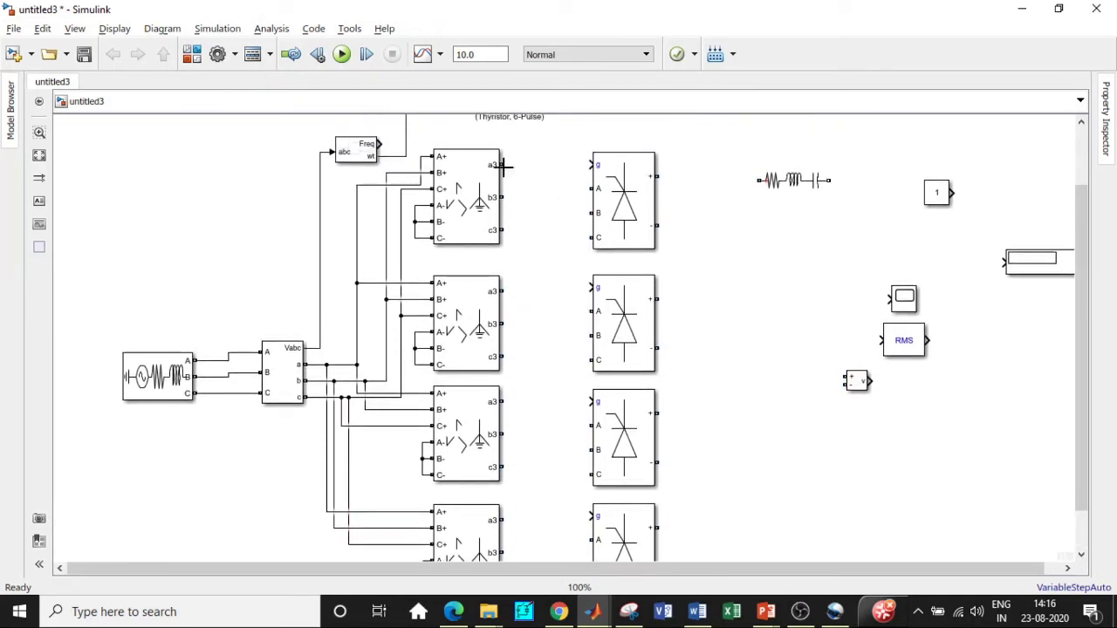
left_click_drag(504, 165, 596, 212)
left_click_drag(502, 230, 595, 238)
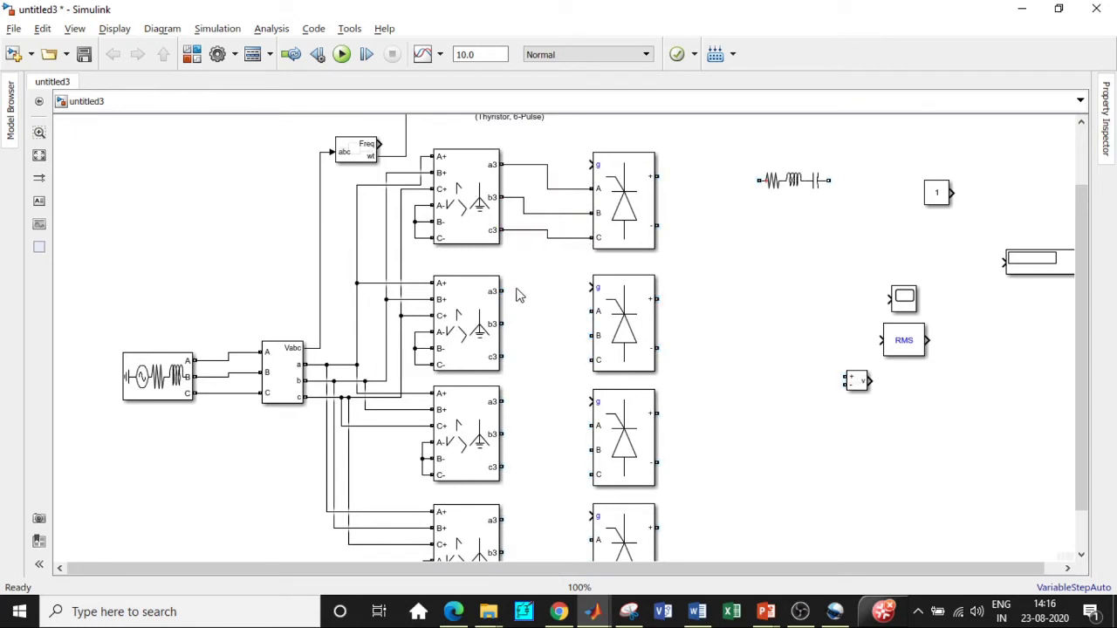
left_click_drag(501, 291, 596, 312)
left_click_drag(505, 323, 595, 335)
left_click_drag(502, 357, 515, 356)
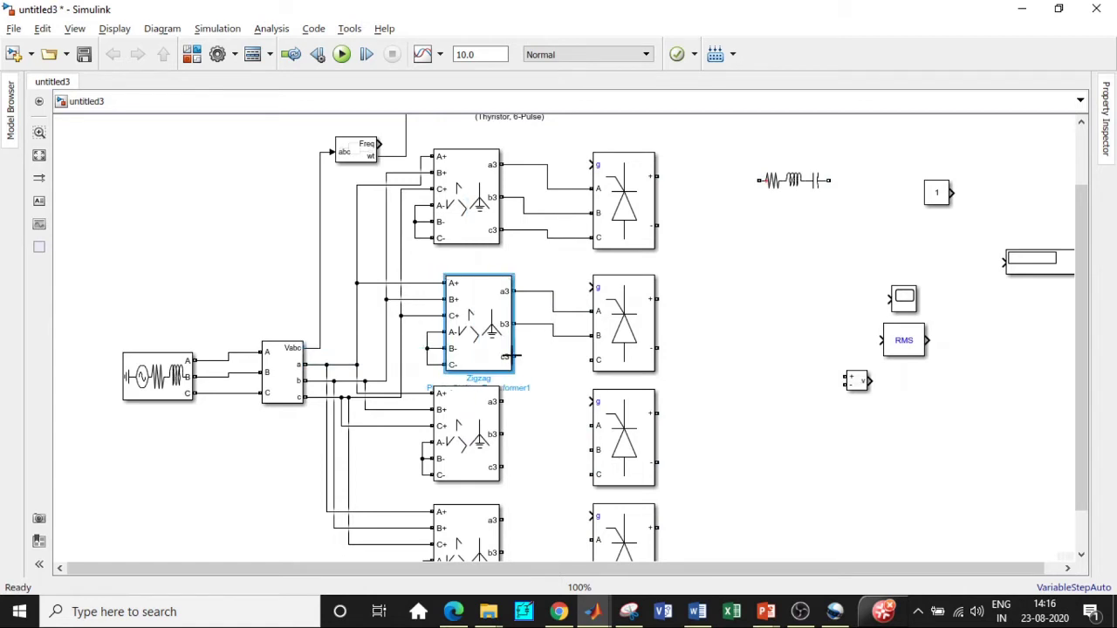
key("ctrl+z")
mouse_move(593, 360)
left_mouse_down()
mouse_move(504, 357)
mouse_move(592, 376)
left_mouse_up()
Step: Wire the a3, b3 and c3 outputs of the third and fourth zigzag transformers to inputs A, B and C of their adjacent bridges
scroll(773, 362, "down", 2)
left_click_drag(501, 384, 593, 400)
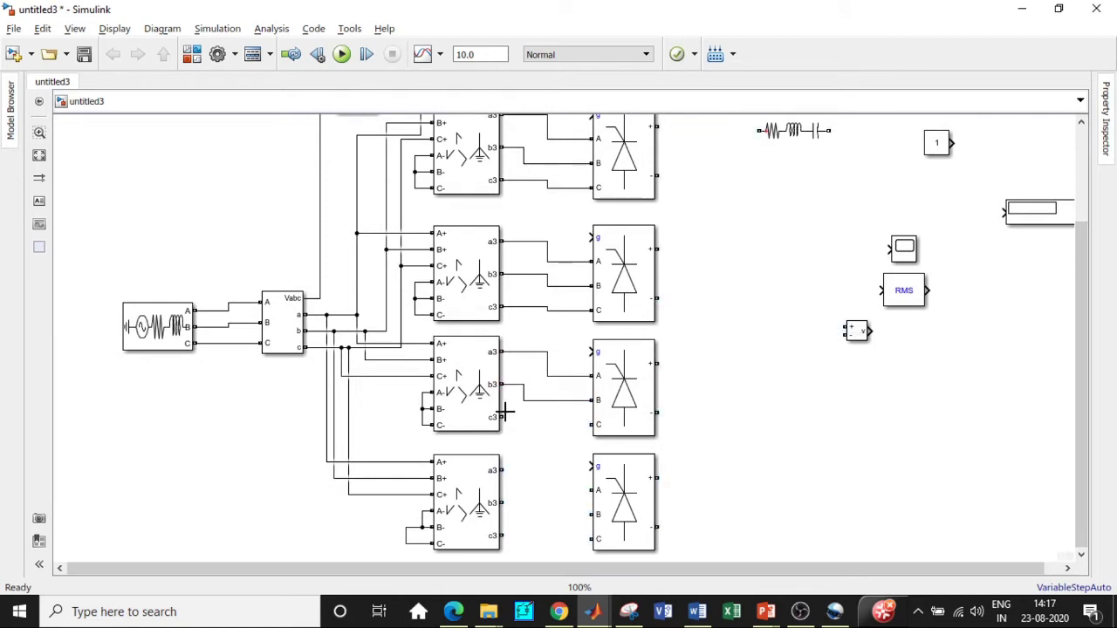
left_click_drag(504, 482, 592, 490)
key("ctrl+z")
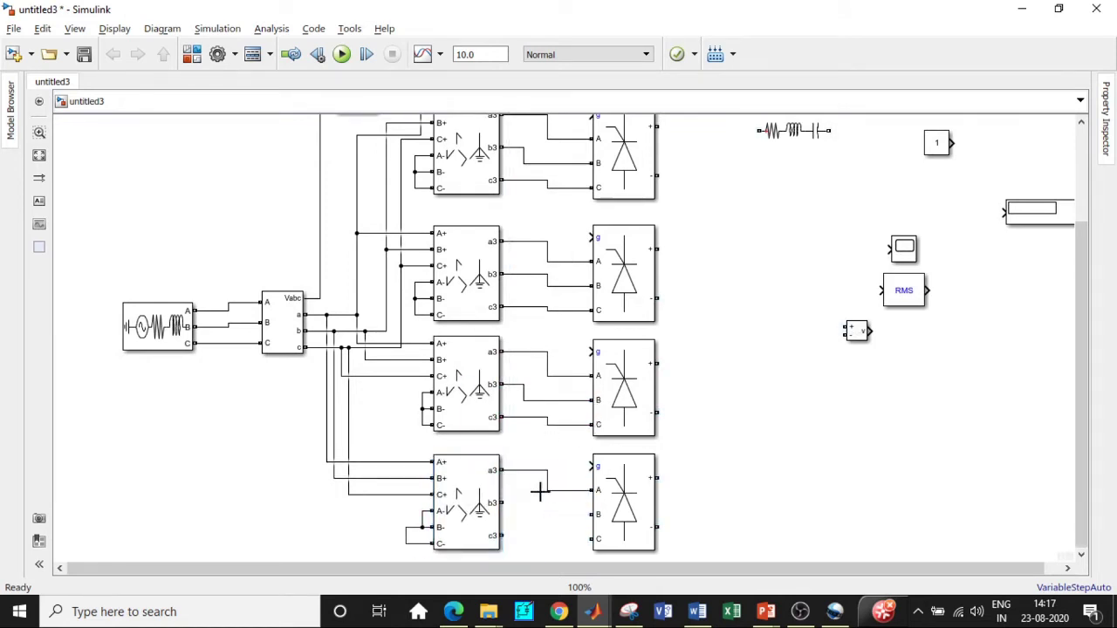
left_click_drag(504, 503, 594, 515)
left_click_drag(502, 536, 594, 539)
Step: Connect the four bridges in series by wiring each bridge's - terminal to the + terminal of the bridge below
left_click_drag(1080, 375, 1082, 305)
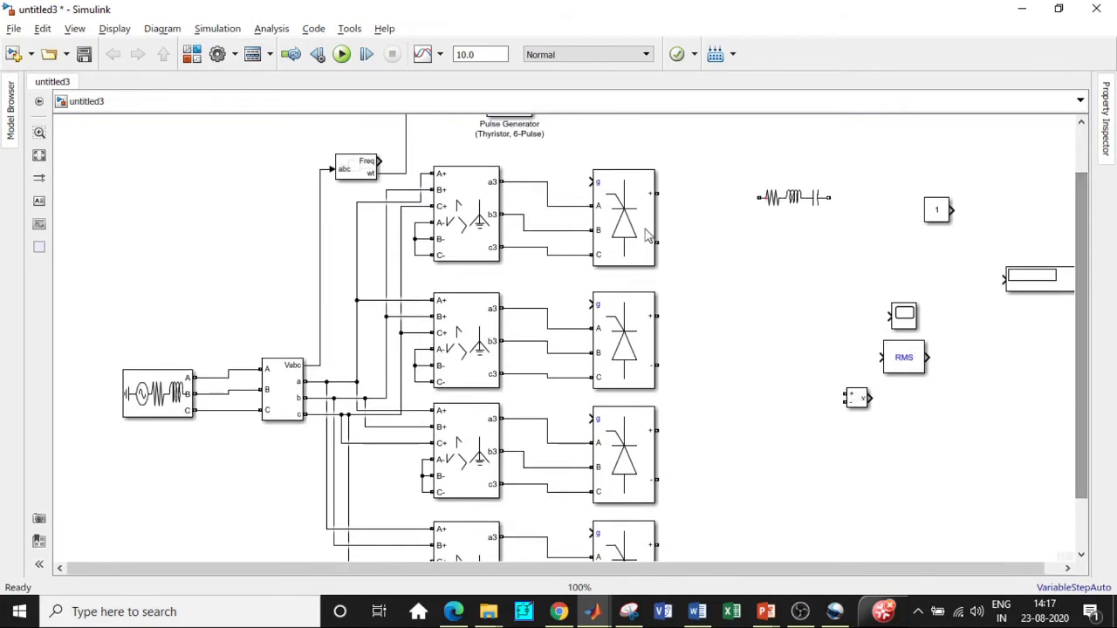
left_click_drag(658, 244, 657, 316)
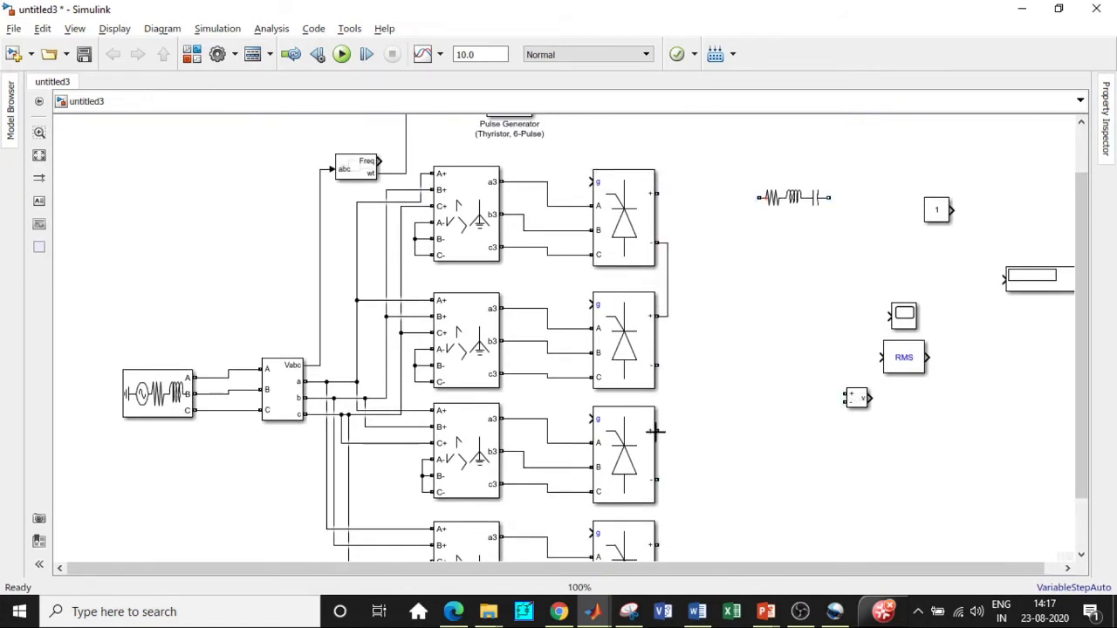
left_click_drag(657, 367, 656, 430)
left_click_drag(1085, 338, 1085, 387)
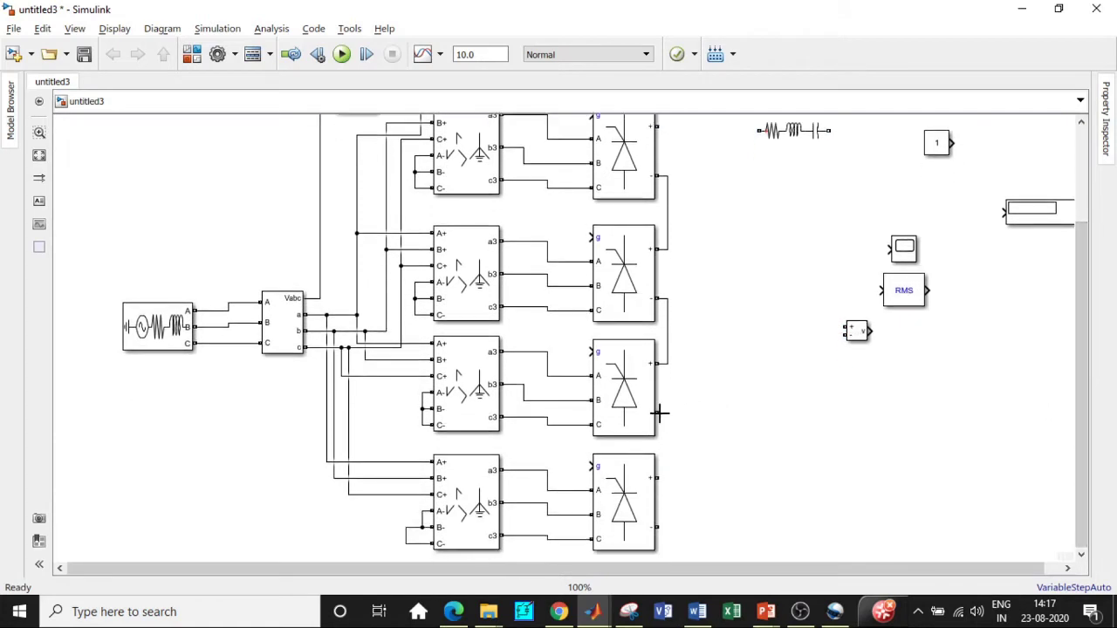
left_click_drag(658, 413, 658, 477)
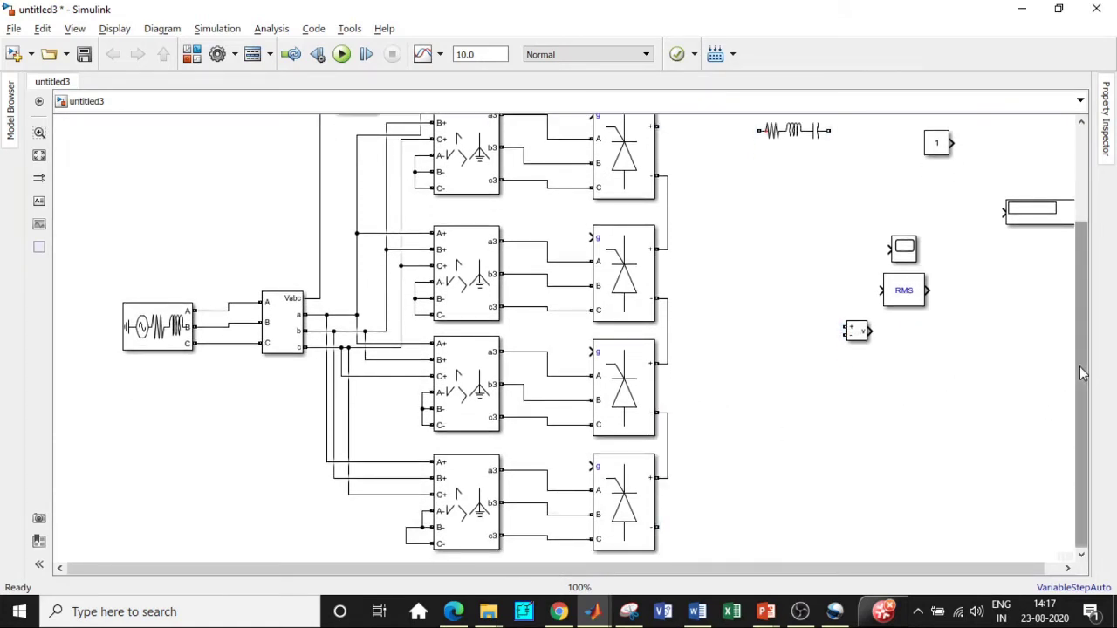
Step: Connect the Series RLC Branch to the first bridge's + terminal and configure it as type L with 200e-3 H inductance
left_click_drag(1083, 379, 1082, 347)
left_click_drag(794, 174, 672, 170)
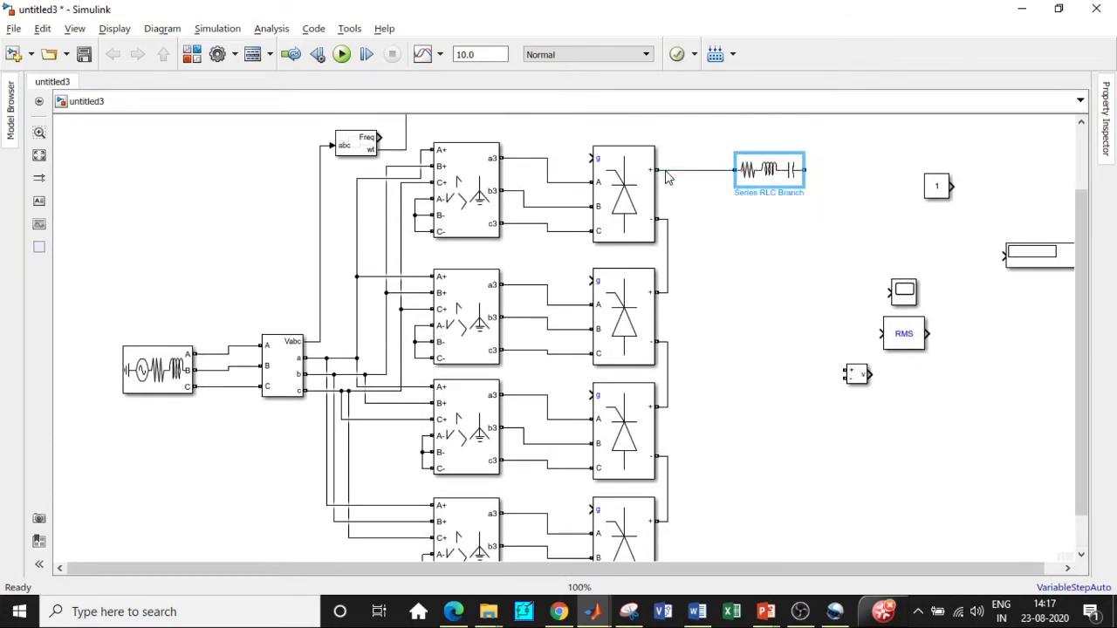
double_click(785, 174)
left_click(581, 132)
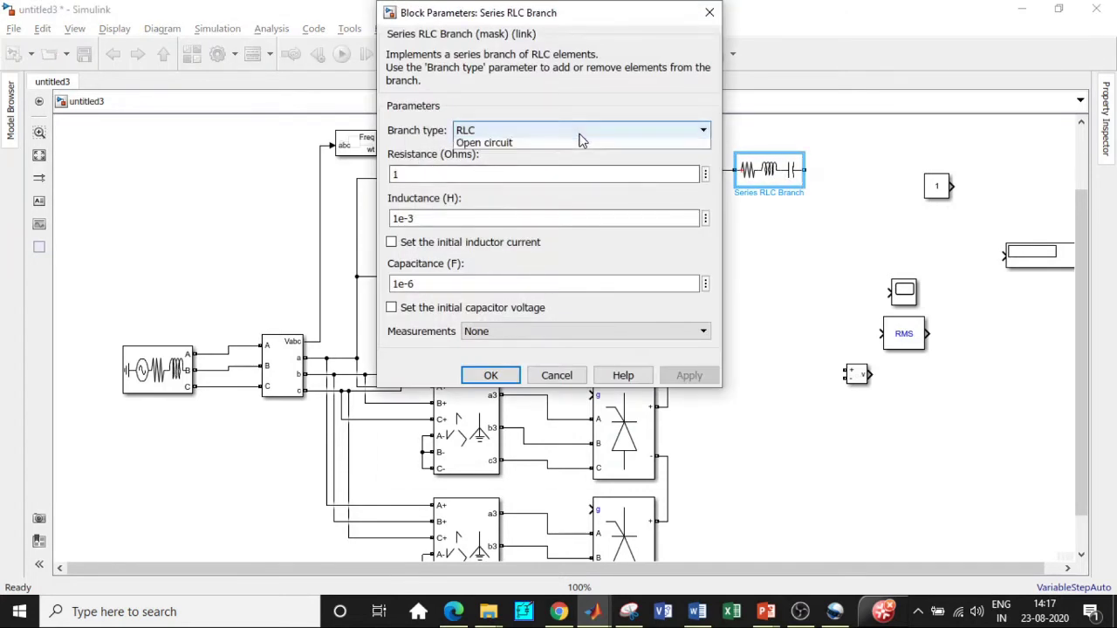
left_click(491, 178)
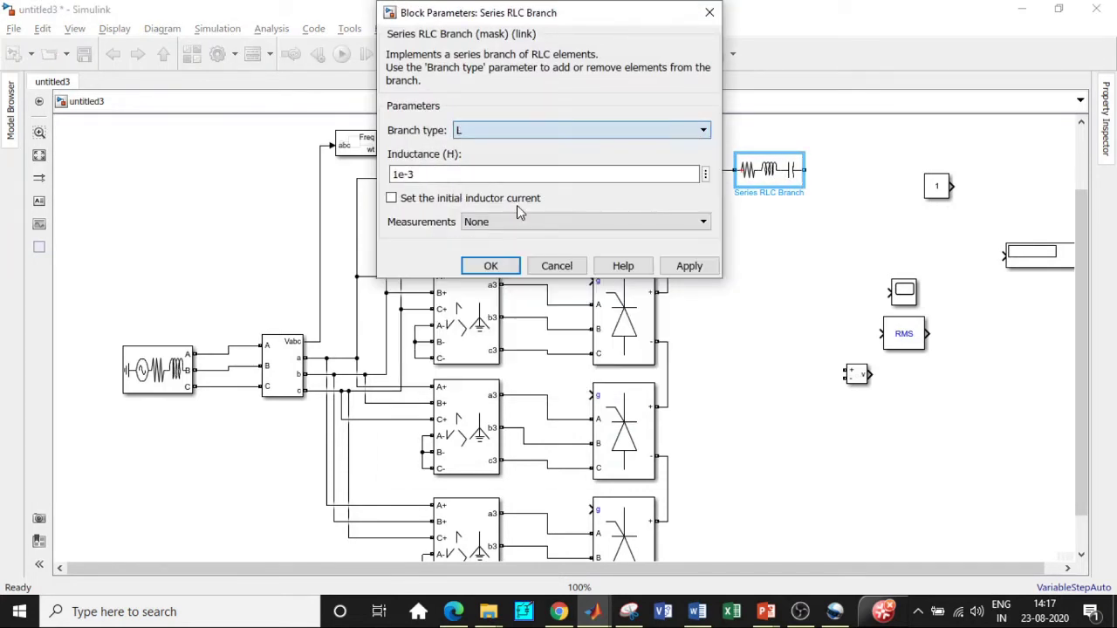
double_click(397, 175)
left_click(400, 173)
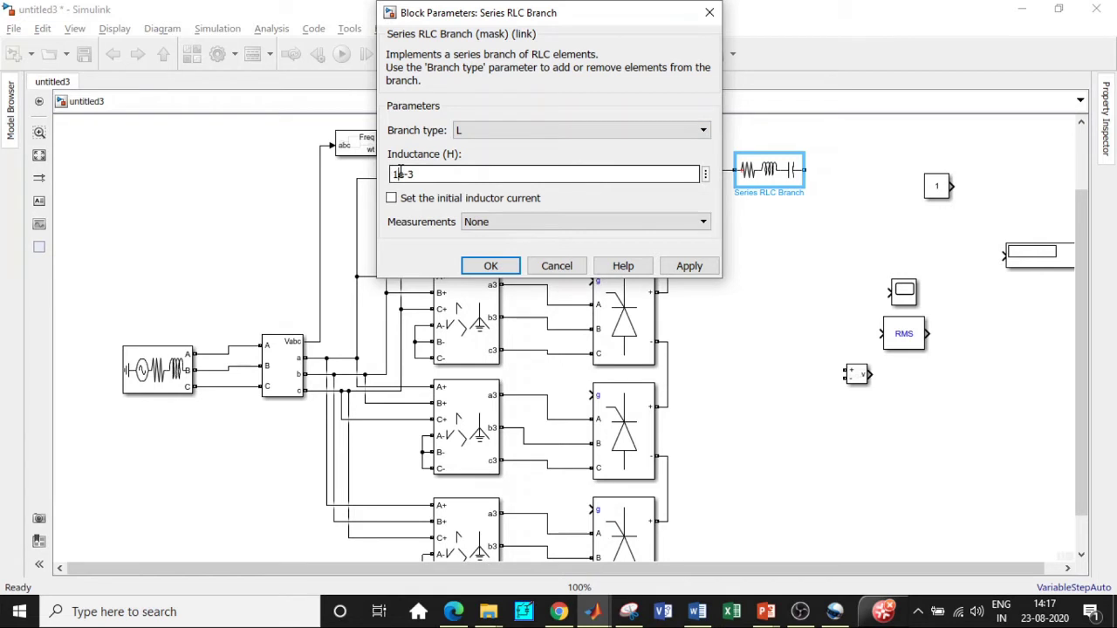
key("BackSpace")
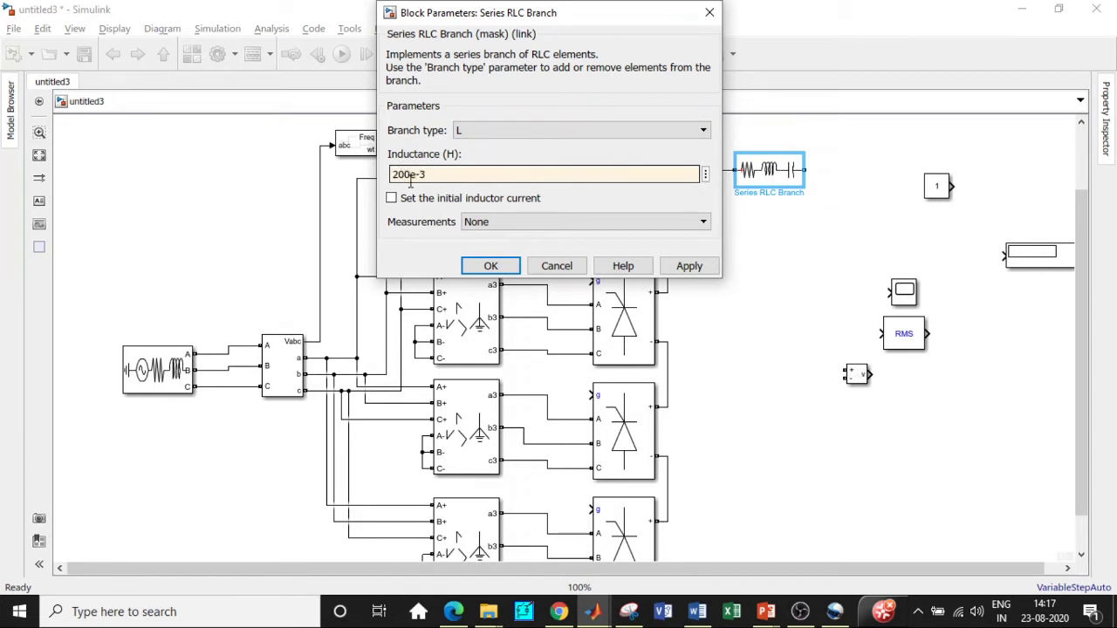
left_click(491, 266)
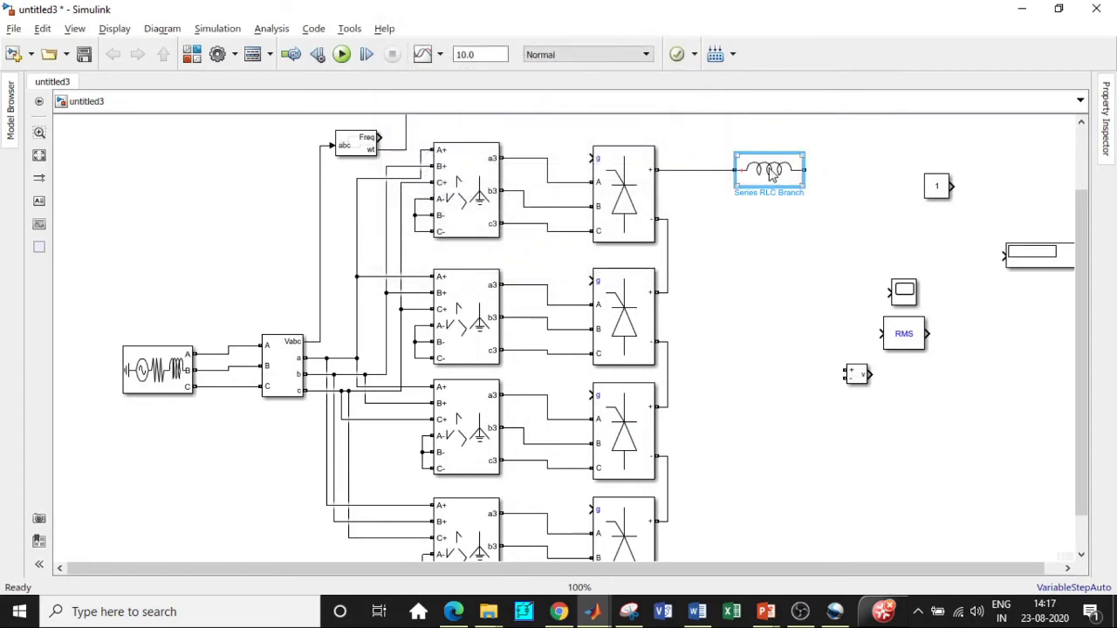
Step: Move the RMS, voltage measurement and scope blocks farther from the bridges, with the scope above RMS and the voltage measurement below it
left_click_drag(908, 336, 973, 345)
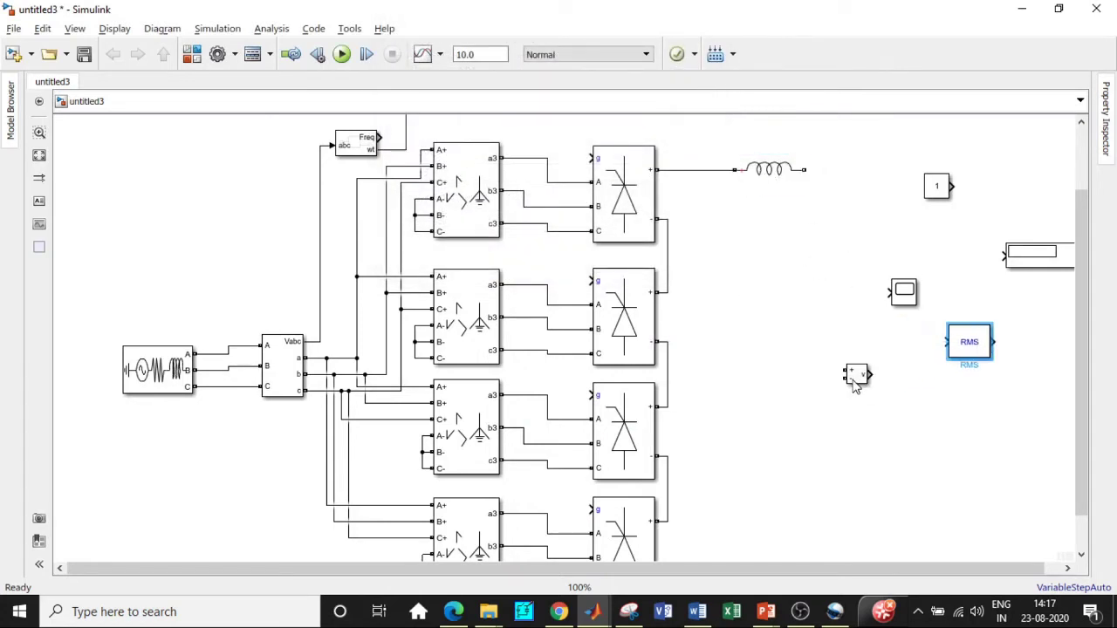
left_click_drag(855, 382, 966, 383)
left_click_drag(908, 293, 973, 250)
left_click(989, 331)
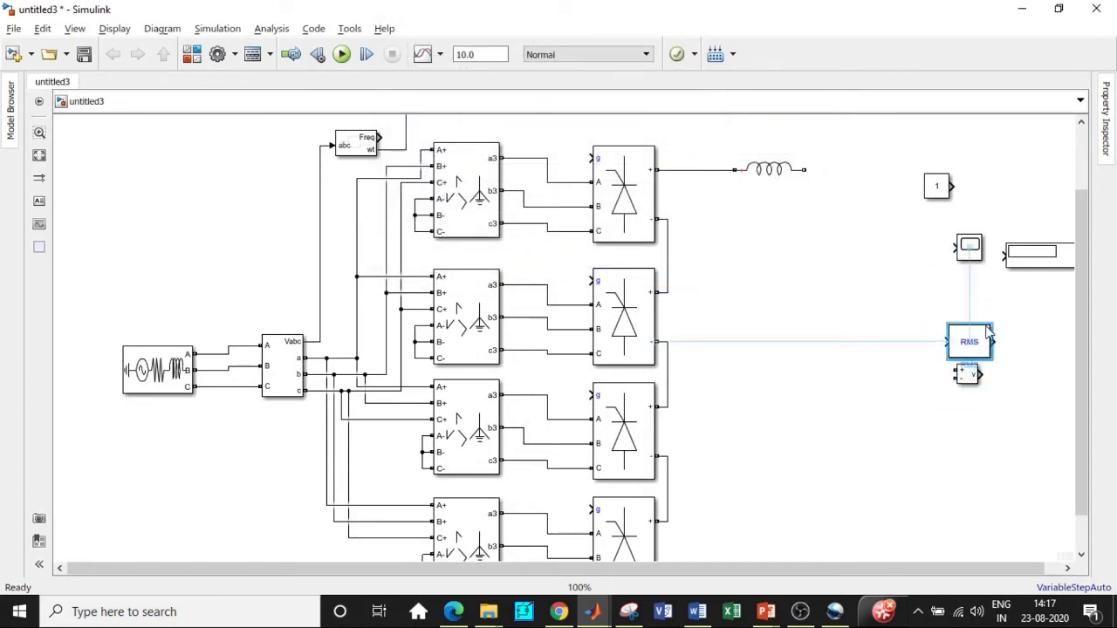
left_click_drag(989, 331, 1013, 307)
left_click_drag(973, 371, 998, 371)
Step: Place a vertical copy of the inductor branch below it and configure the copy as type C with 10e-6 F capacitance
left_click(788, 173)
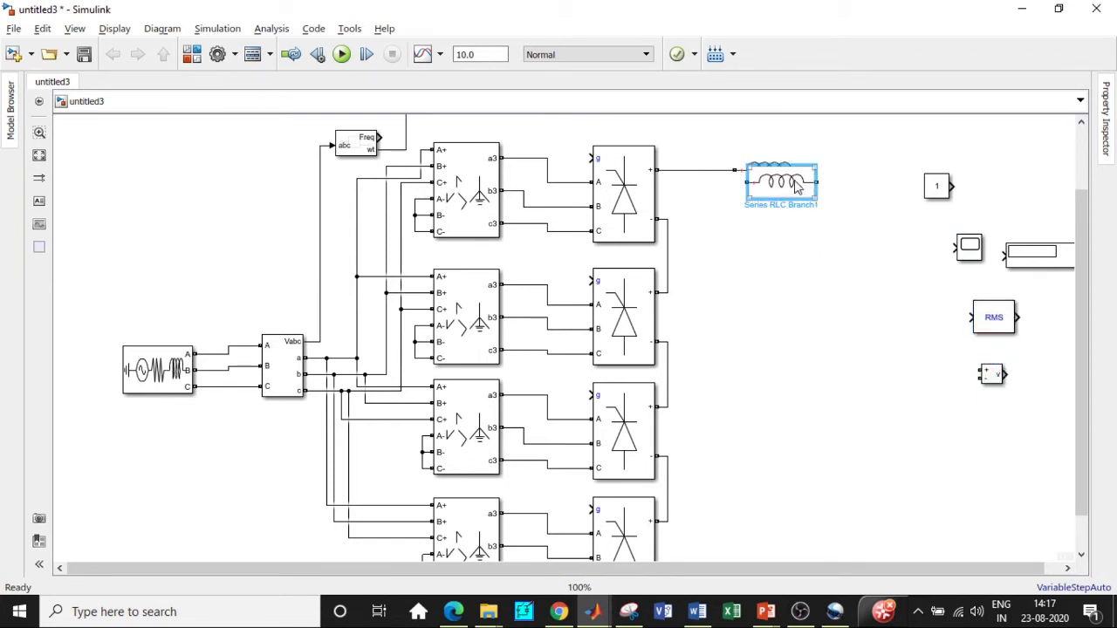
left_click_drag(796, 182, 843, 320)
key("ctrl+r")
double_click(840, 316)
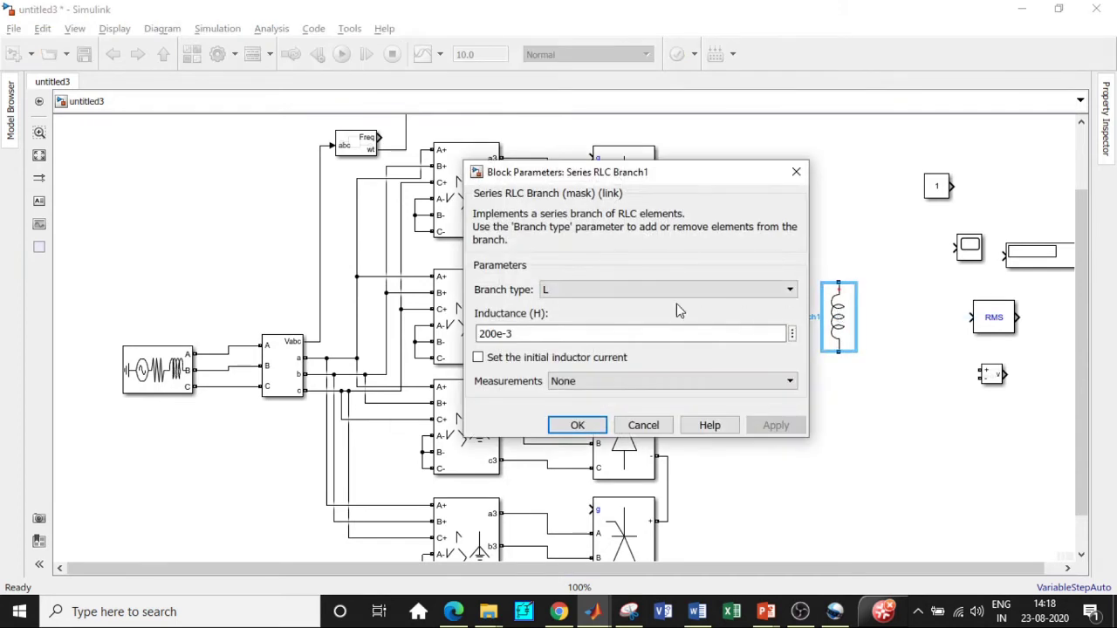
left_click(594, 290)
left_click(547, 345)
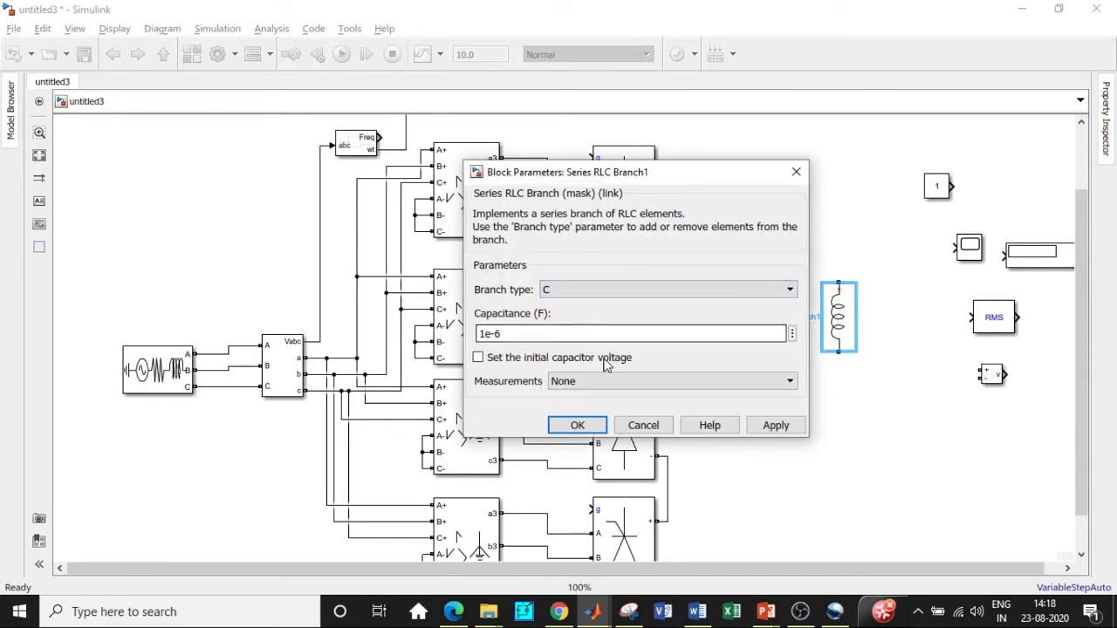
left_click(486, 333)
key("BackSpace")
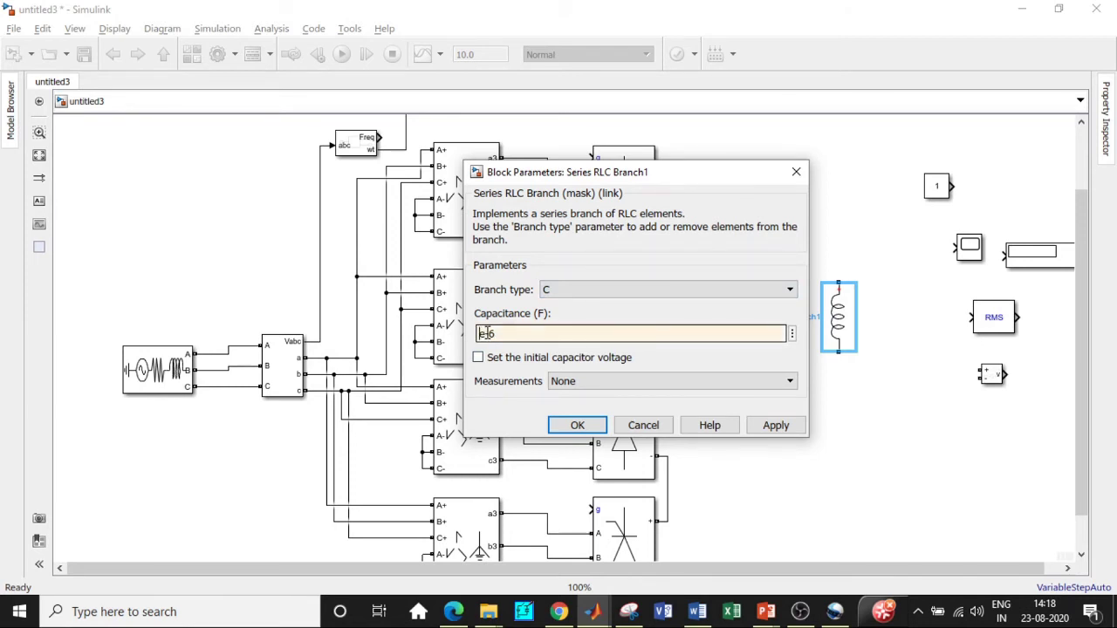
type("10")
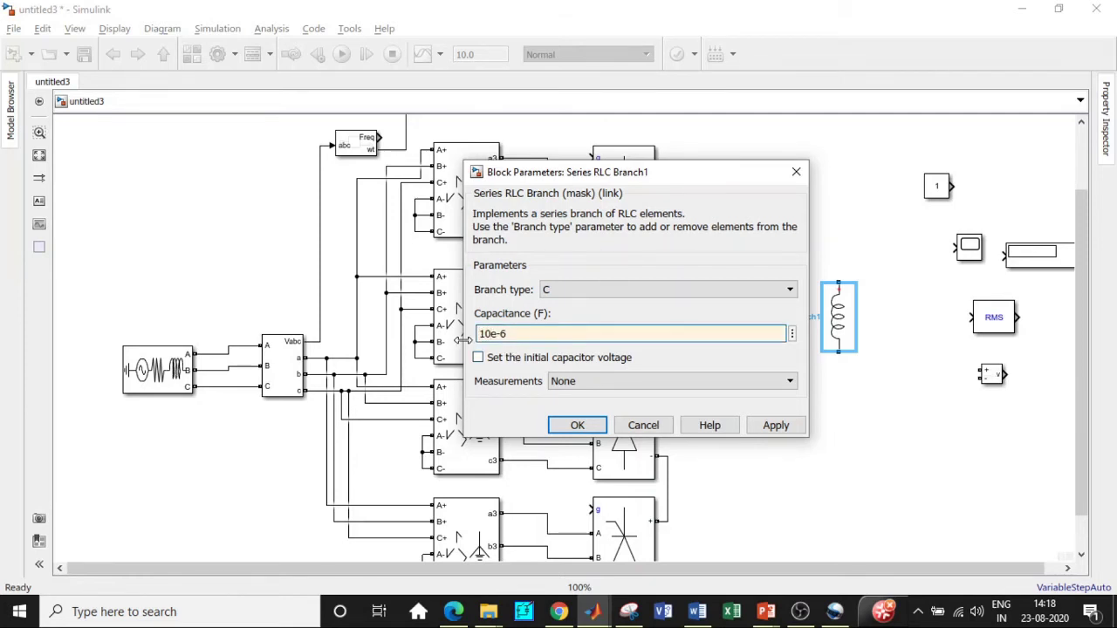
left_click(572, 424)
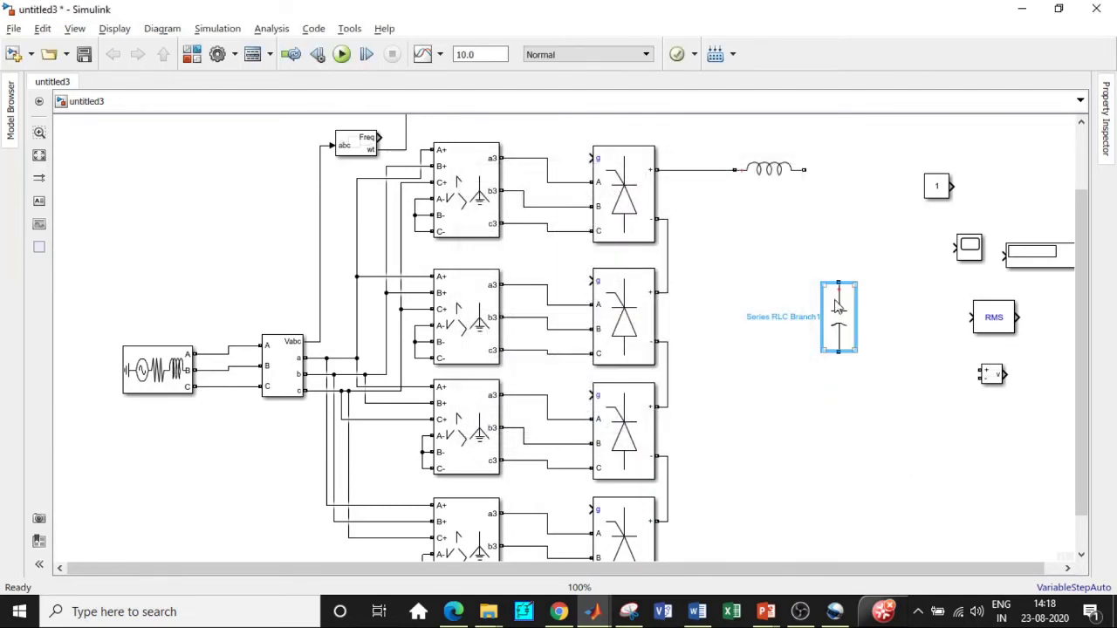
left_click_drag(843, 337, 842, 362)
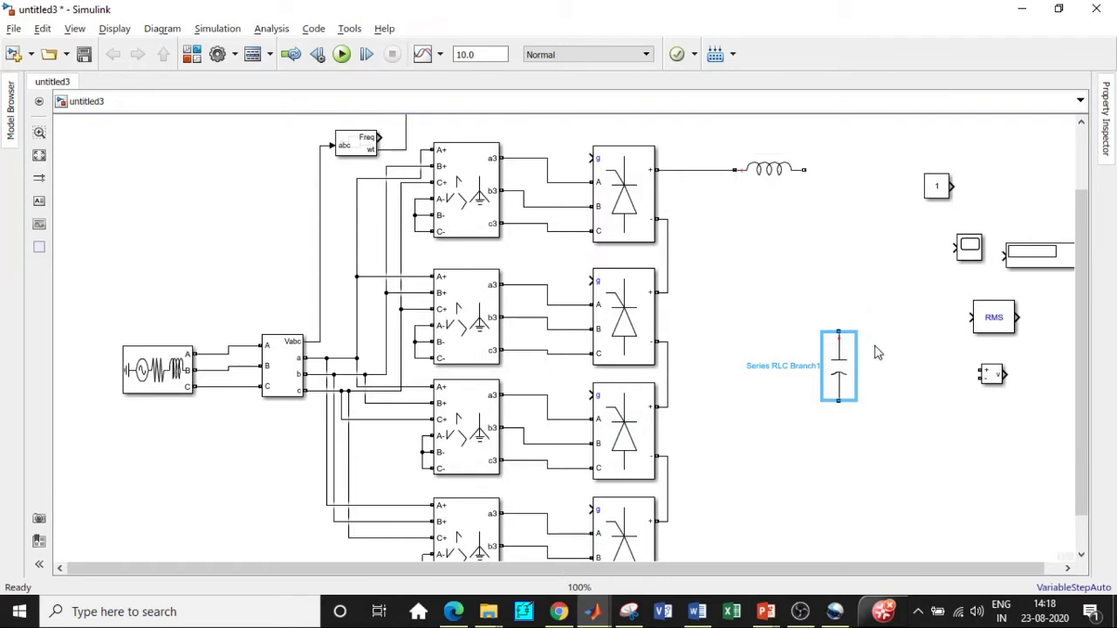
Step: Place another vertical branch copy beside the capacitor and configure it as type R with 1400 ohms resistance
key("ctrl+v")
left_click_drag(876, 336, 901, 365)
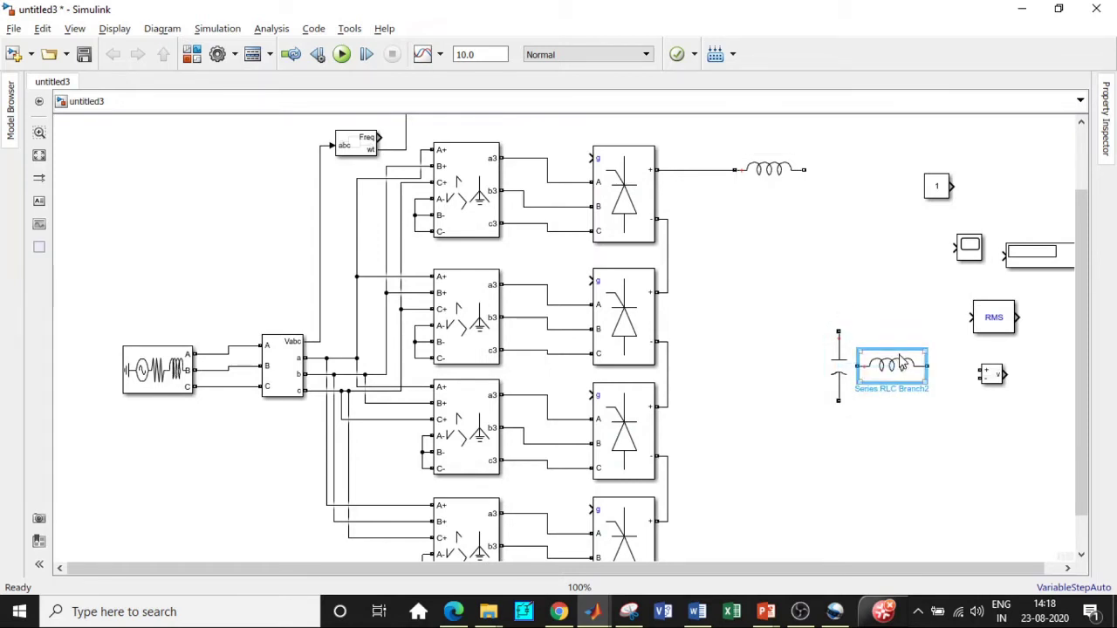
key("ctrl+r")
double_click(892, 365)
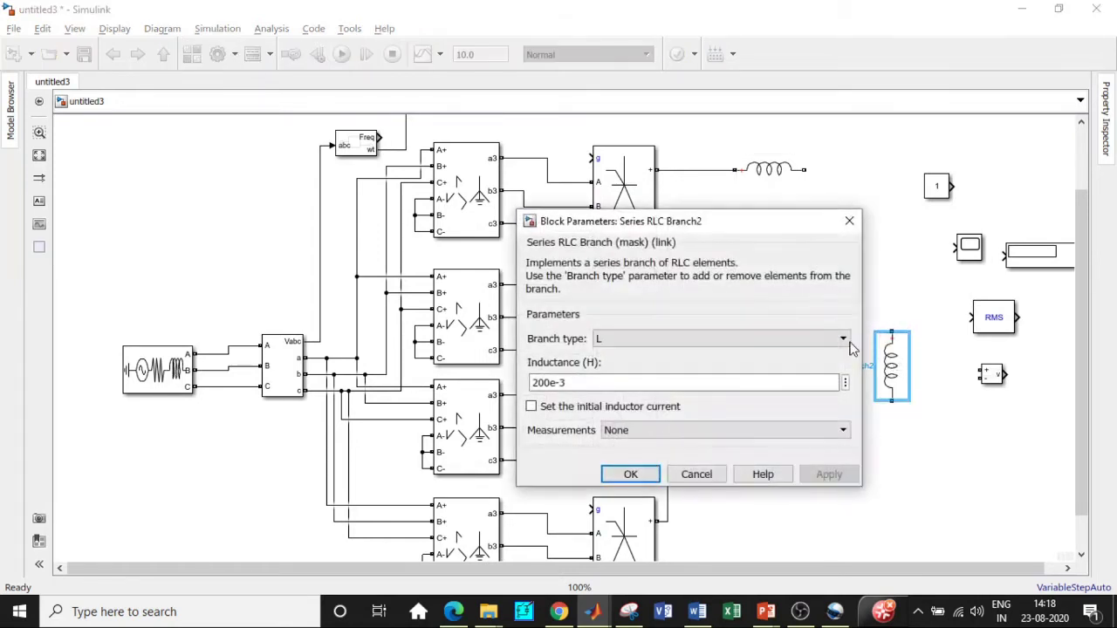
left_click(751, 338)
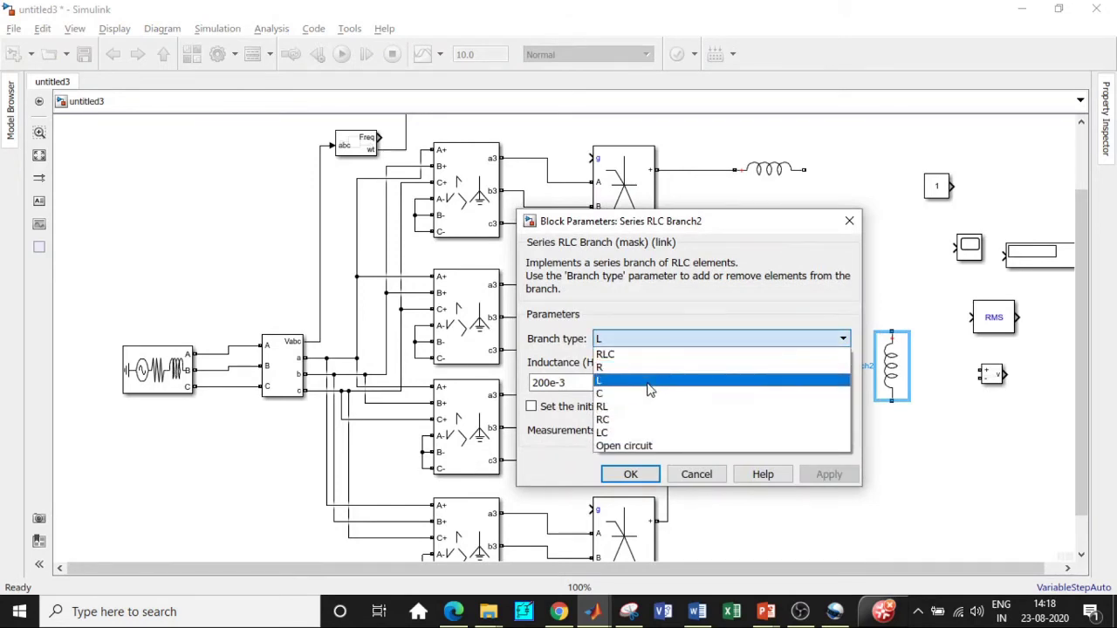
left_click(647, 367)
double_click(559, 382)
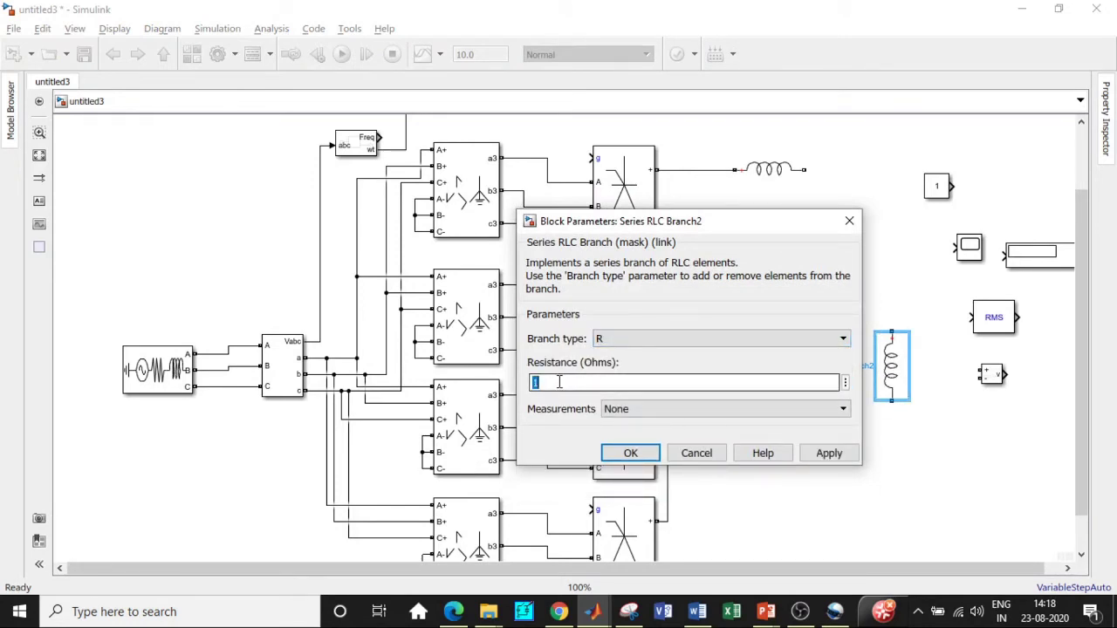
type("1")
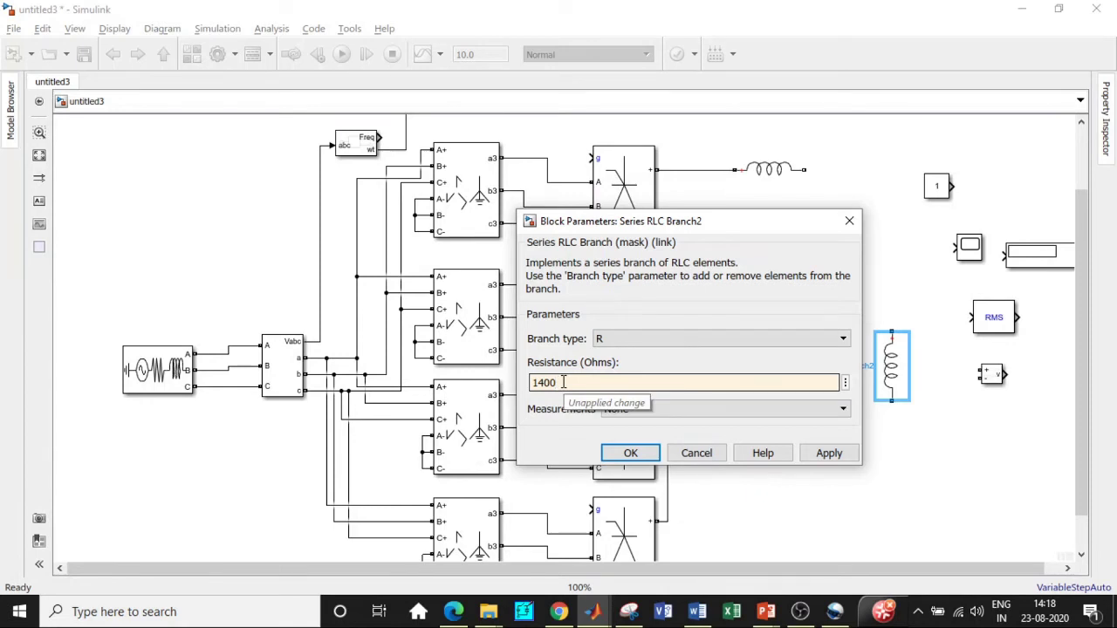
left_click(630, 453)
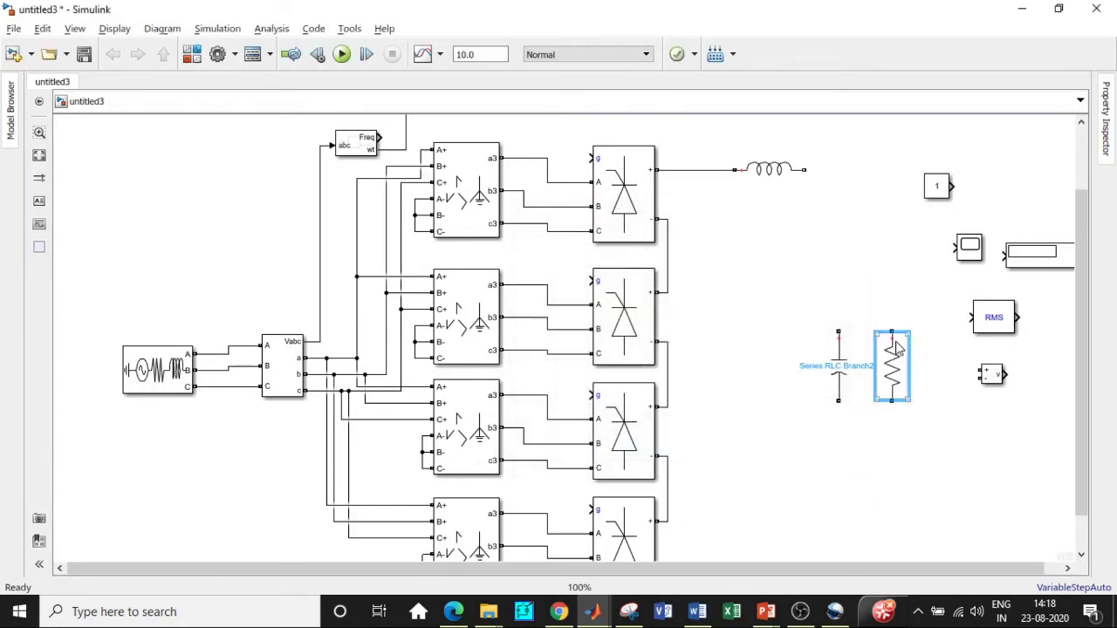
Step: Wire the capacitor between the inductor's free end and the fourth bridge's - terminal
left_click_drag(838, 332, 804, 169)
scroll(1081, 242, "down", 1)
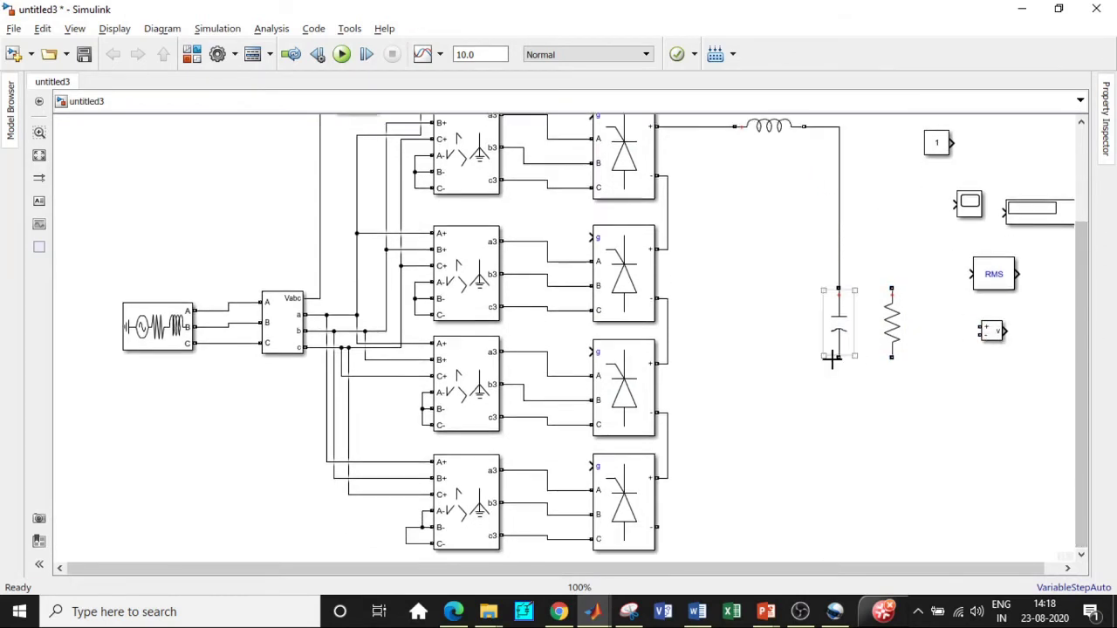
mouse_move(838, 396)
left_mouse_down()
mouse_move(678, 536)
mouse_move(657, 527)
left_mouse_up()
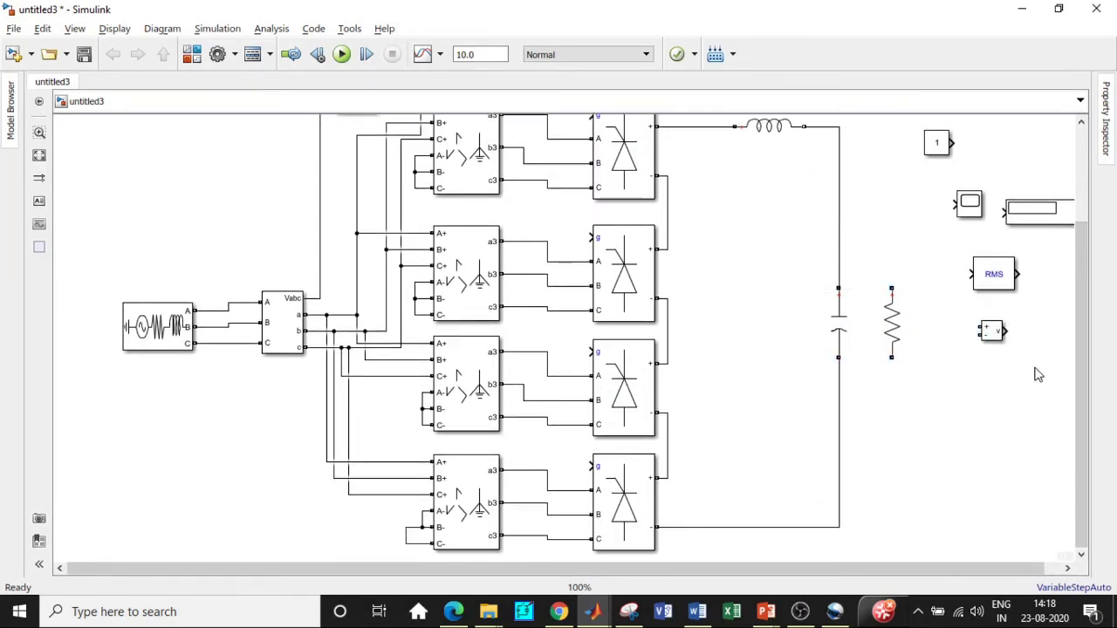
Step: Wire the resistor in parallel with the capacitor, joining its ends to the capacitor's upper and lower lines
scroll(1080, 391, "up", 2)
left_click_drag(891, 376, 839, 215)
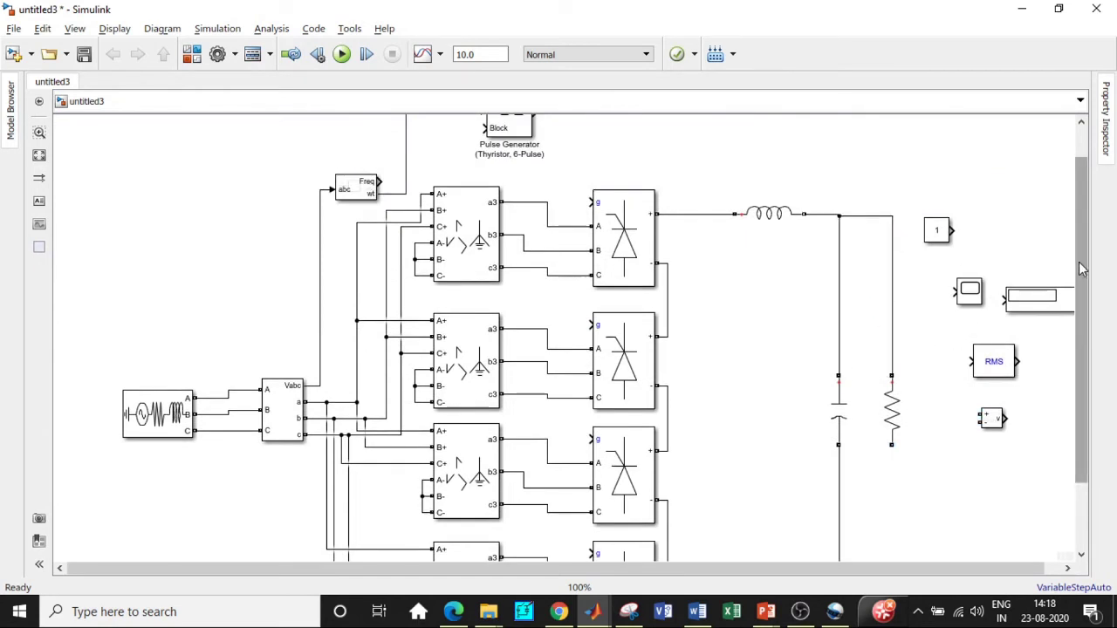
left_click_drag(1080, 267, 1081, 339)
left_click_drag(891, 357, 843, 527)
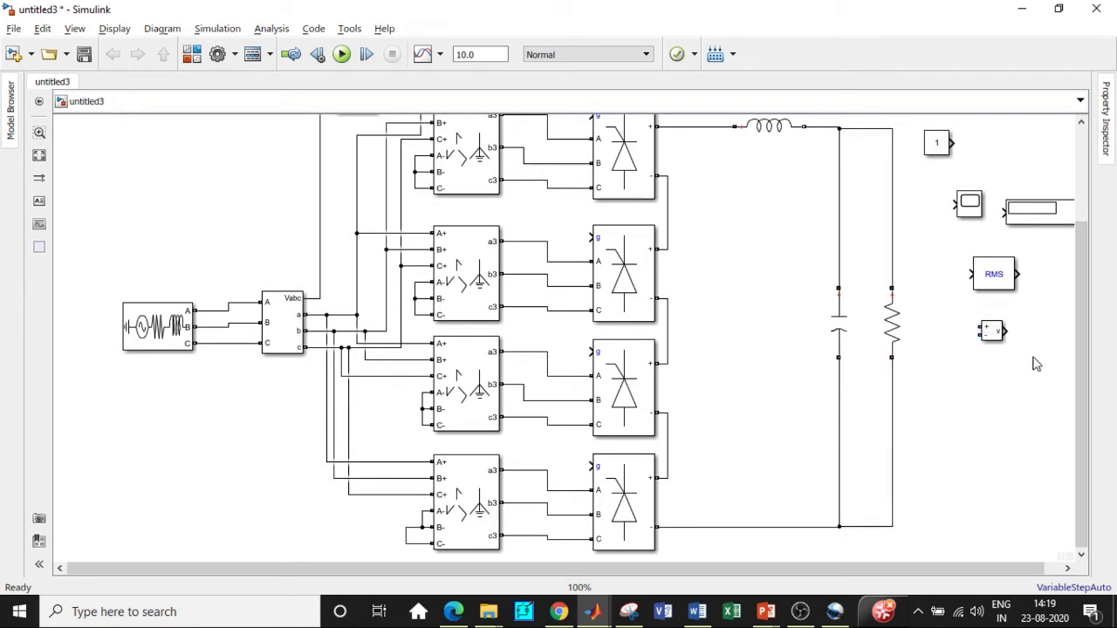
Step: Connect the voltage measurement block across the resistor and wire its v output to the RMS block's input
left_click_drag(979, 329, 892, 271)
left_click_drag(952, 349, 896, 374)
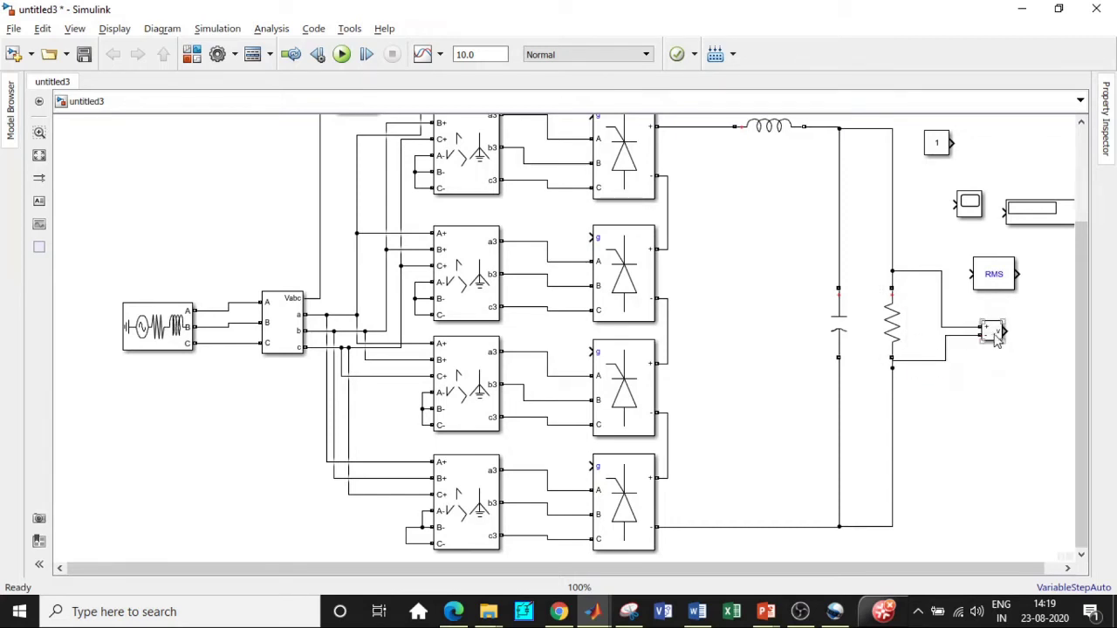
left_click_drag(1004, 331, 976, 274)
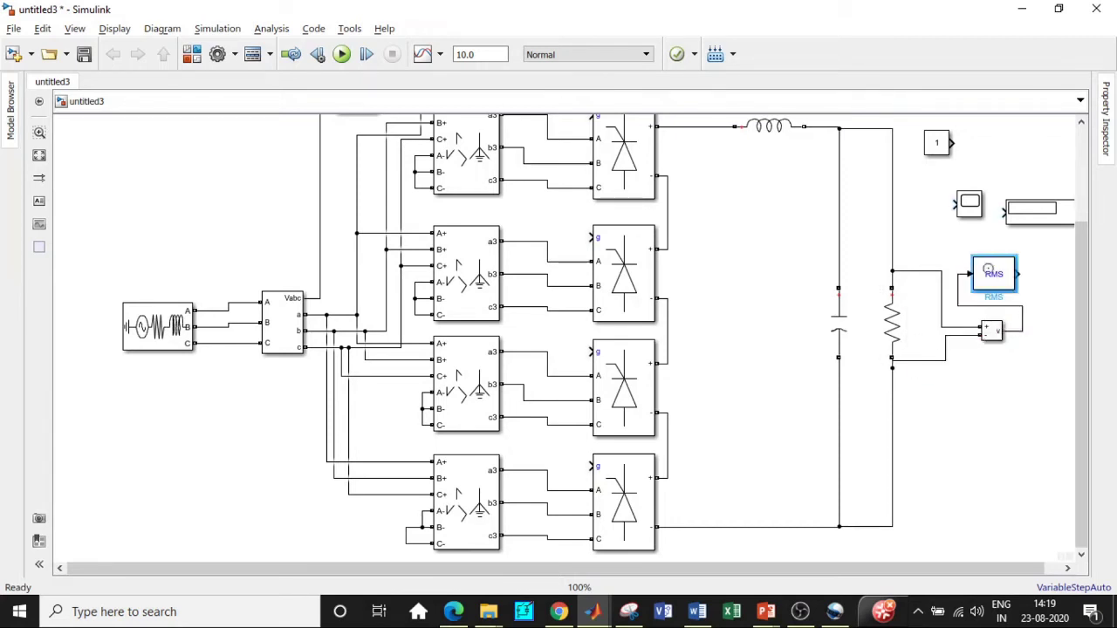
Step: Set the RMS block's fundamental frequency to 50 Hz
double_click(991, 276)
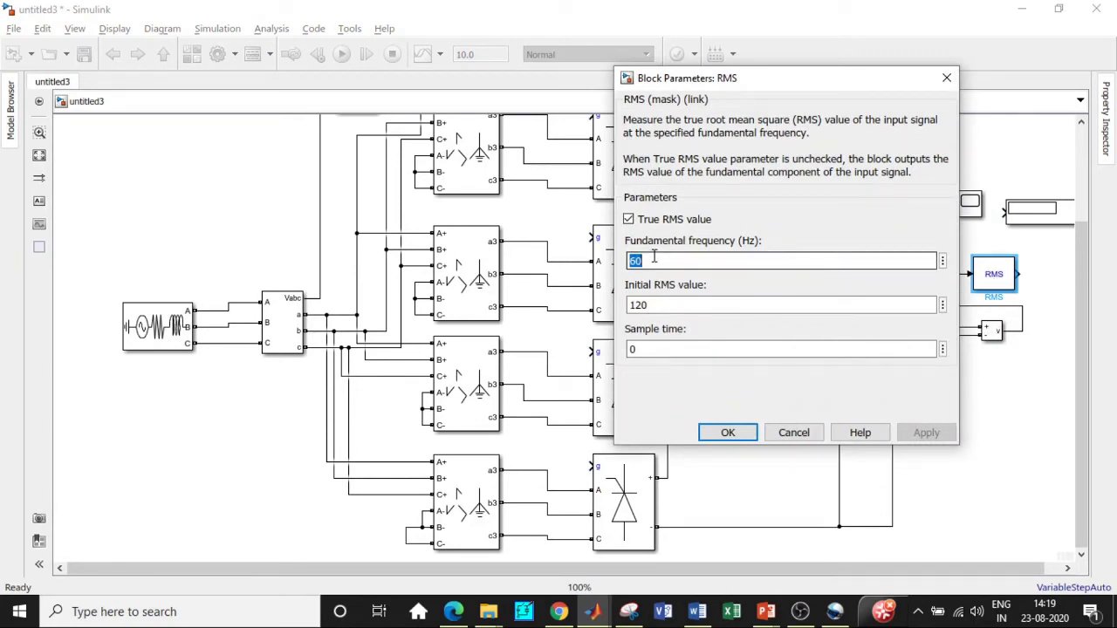
type("5")
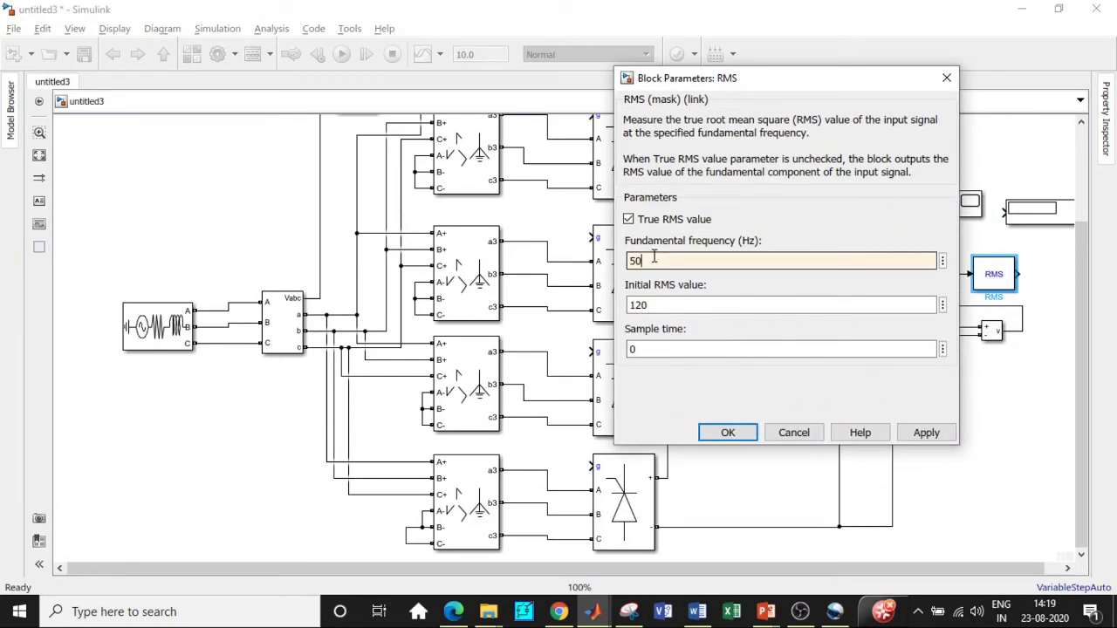
left_click(723, 431)
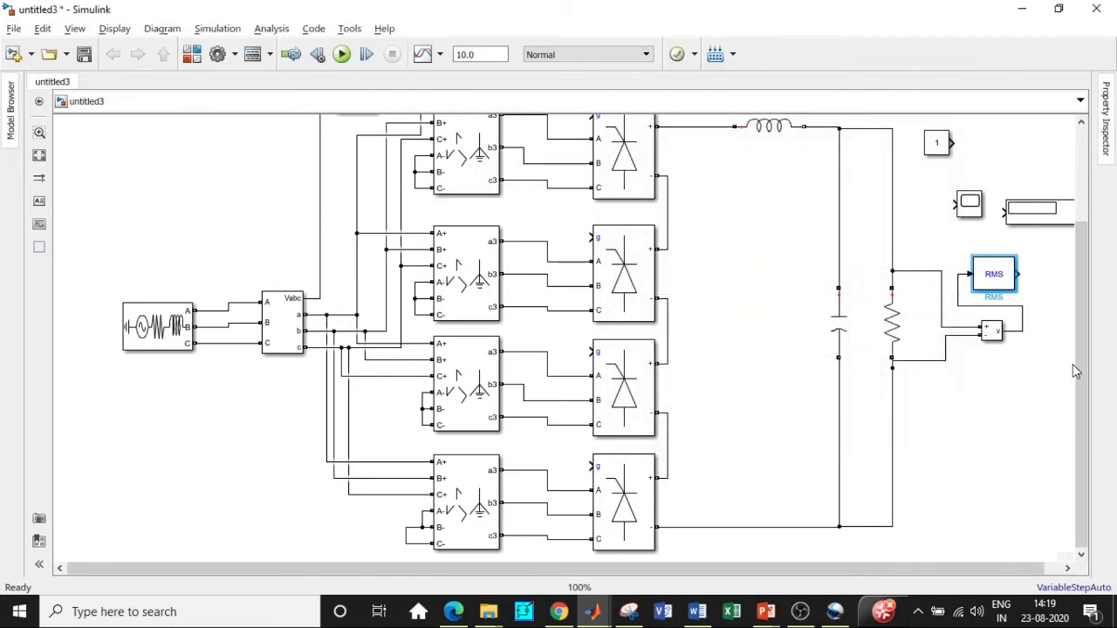
Step: Arrange the display and scope near the load, wiring the RMS output to the display and the voltage measurement's v output to the scope
scroll(1076, 318, "up", 2)
left_click_drag(1020, 329, 947, 304)
left_click_drag(971, 256, 1008, 386)
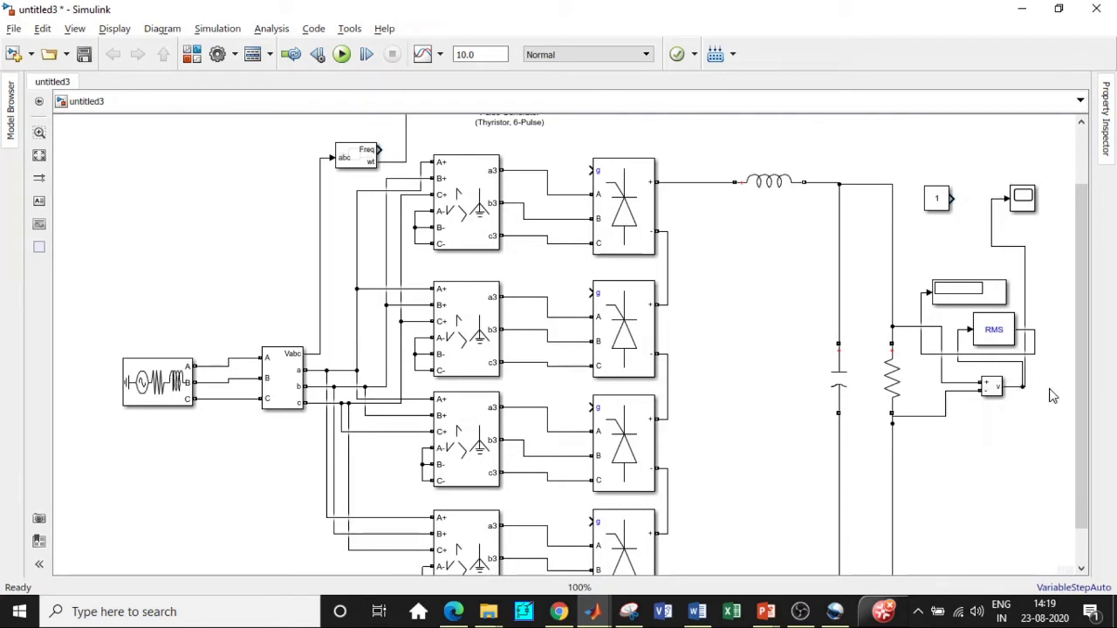
Step: Move the Constant block above the PLL, beside the pulse generator, and set its constant value to 20
left_click_drag(939, 200, 266, 158)
scroll(297, 218, "up", 2)
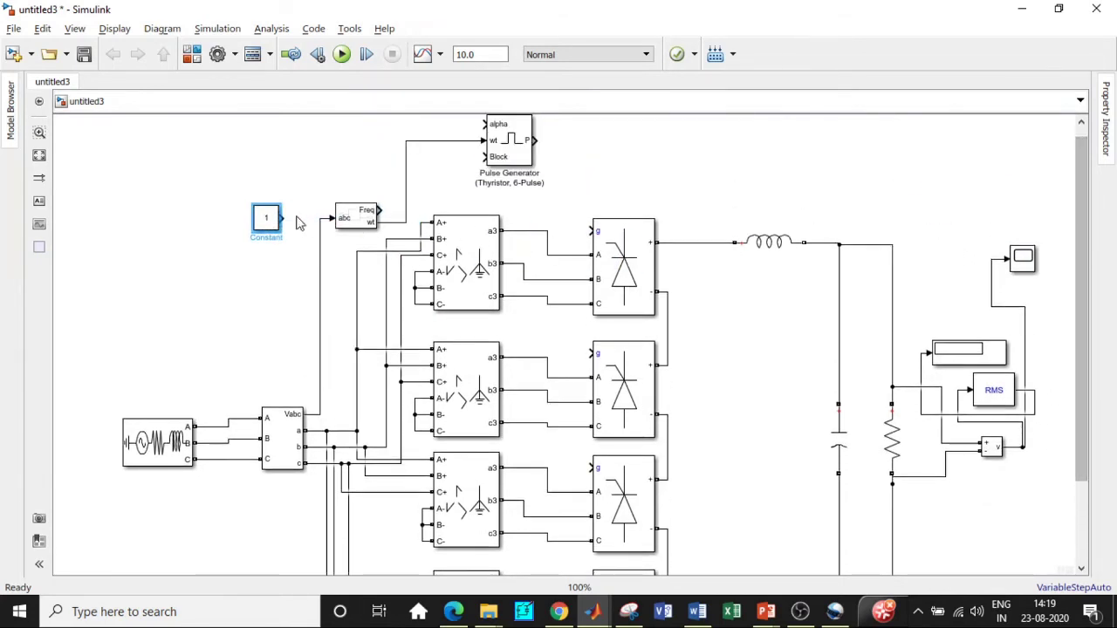
left_click_drag(267, 218, 336, 140)
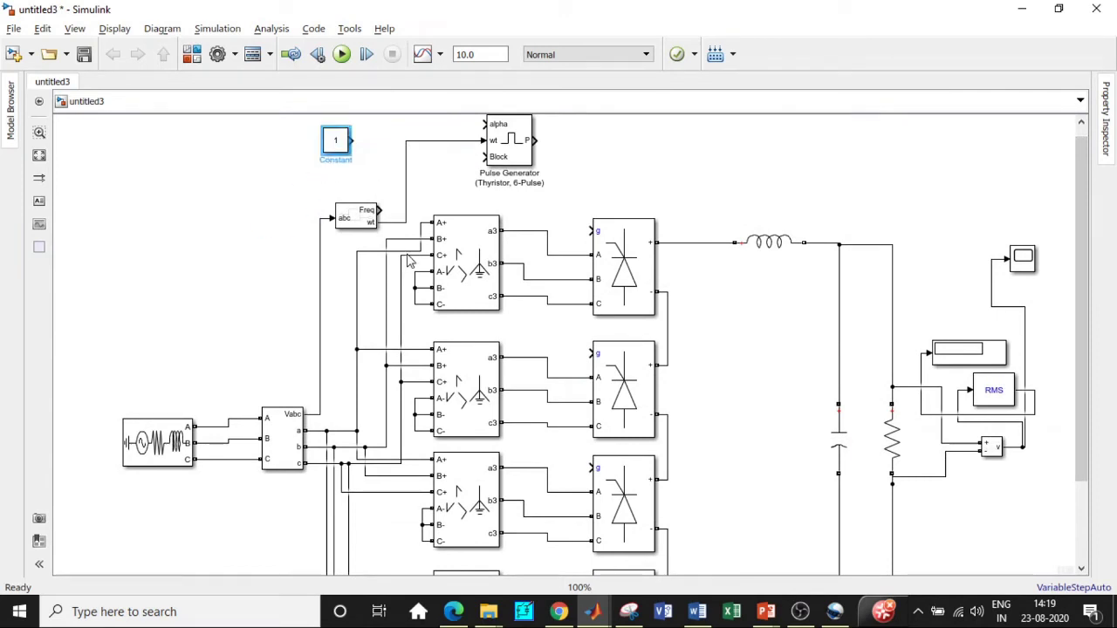
double_click(335, 144)
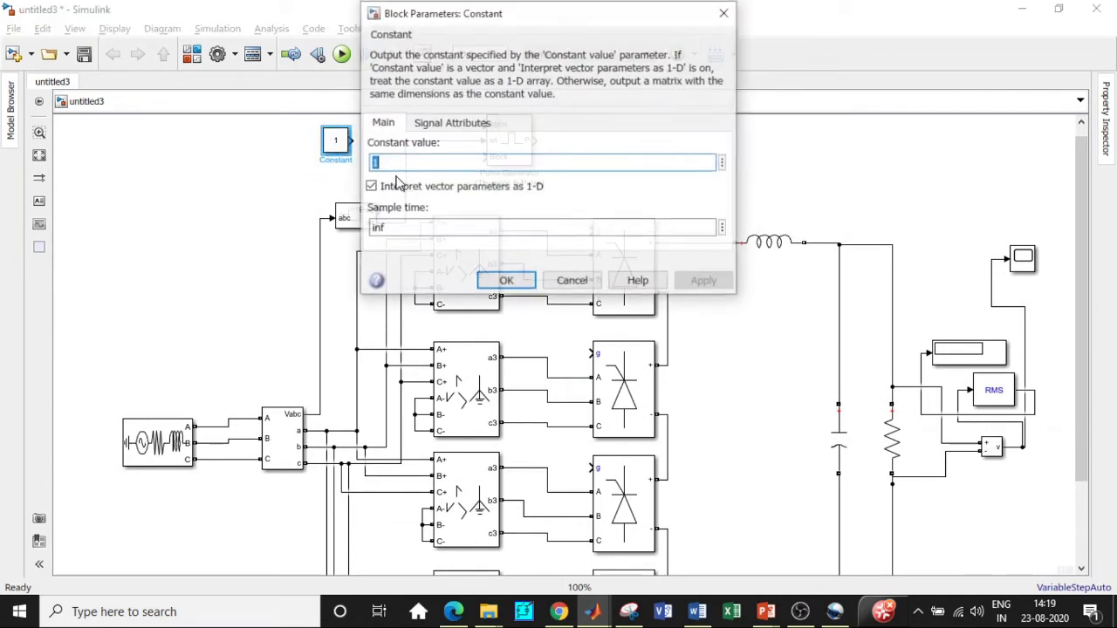
type("20")
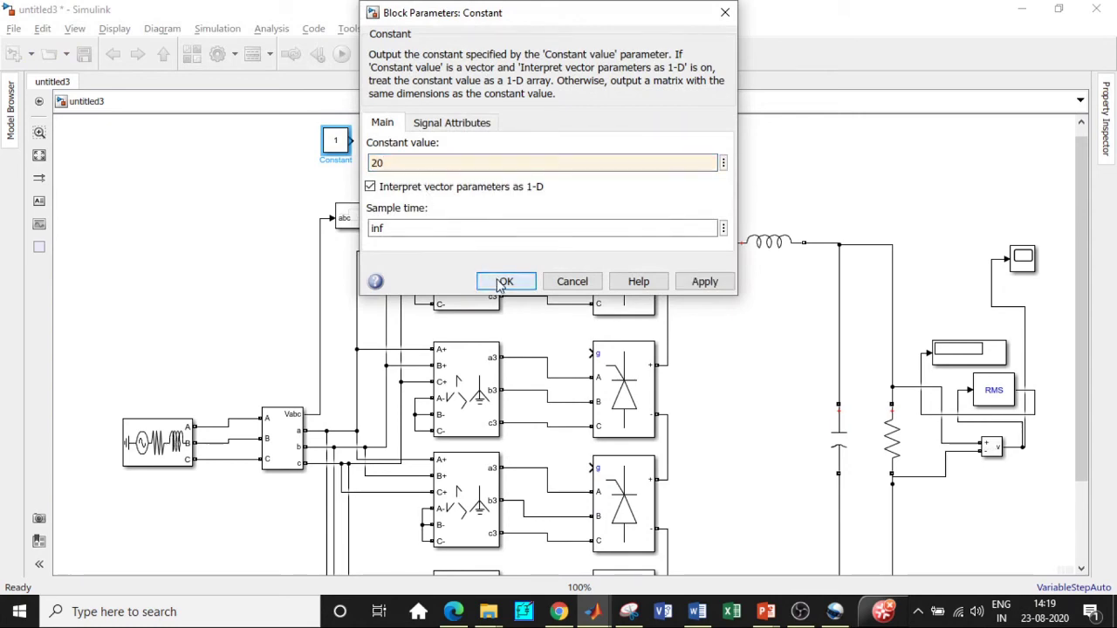
left_click(504, 281)
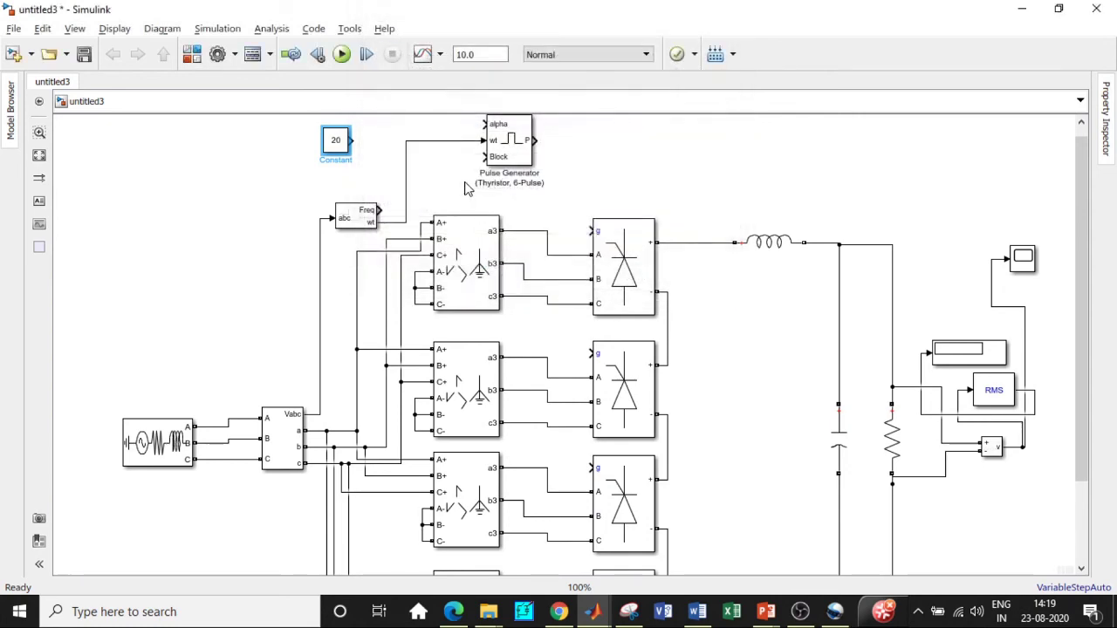
Step: Set the 6-pulse thyristor Pulse Generator's pulse width to 90 degrees
double_click(495, 150)
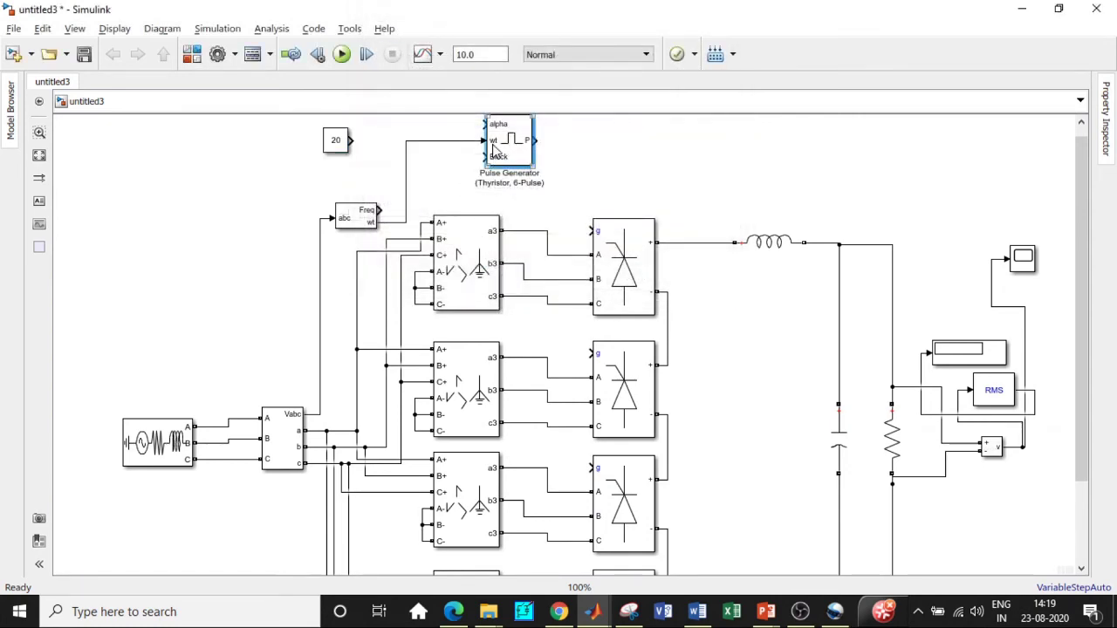
double_click(603, 327)
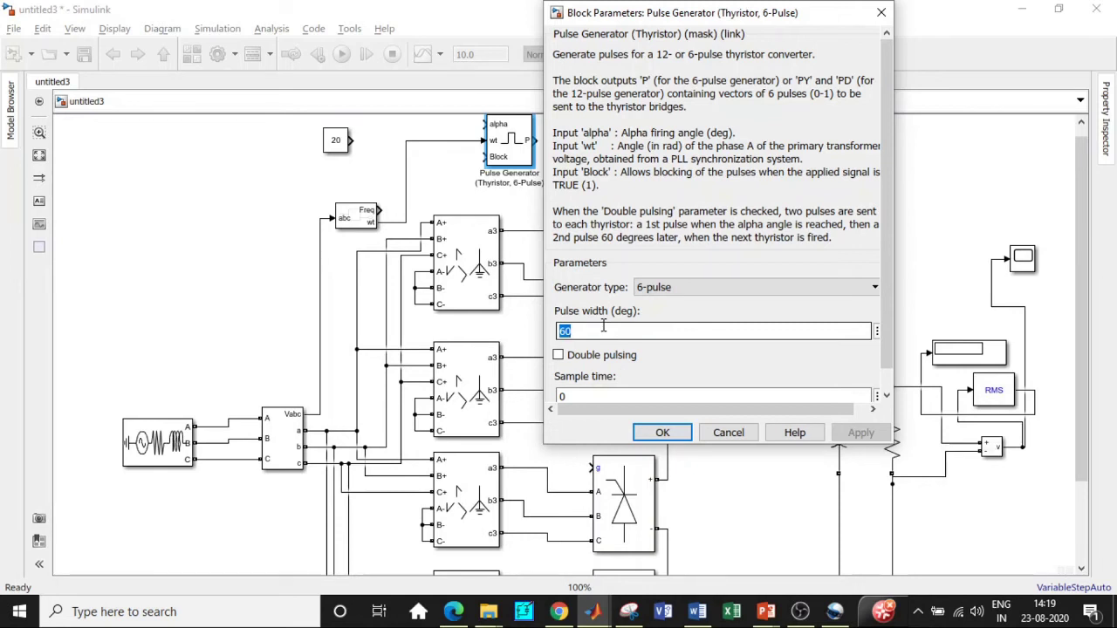
type("90")
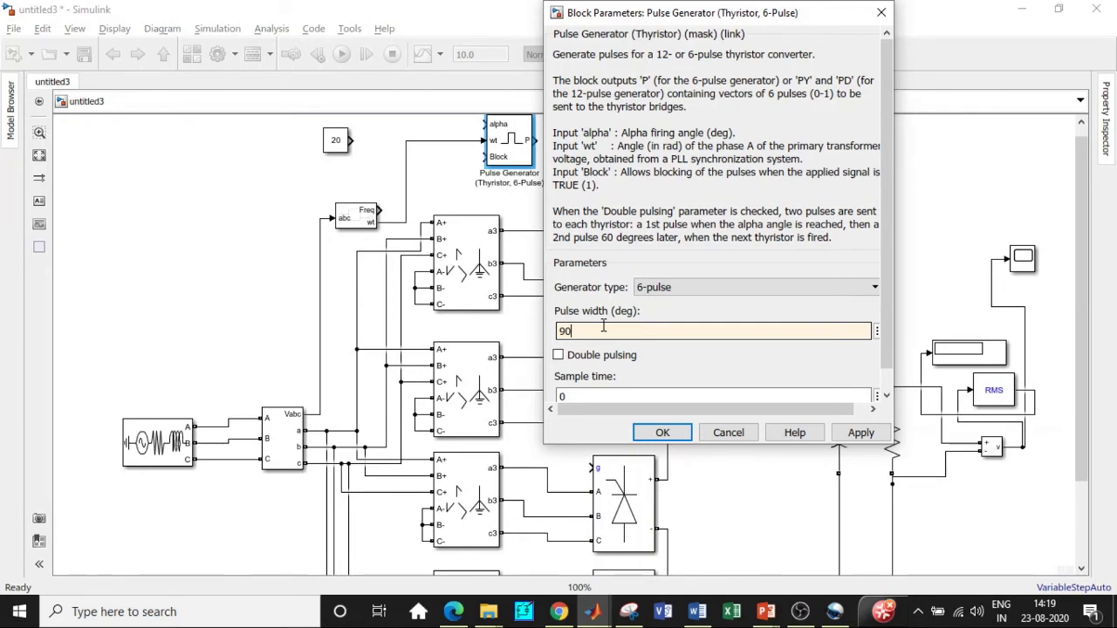
left_click(661, 433)
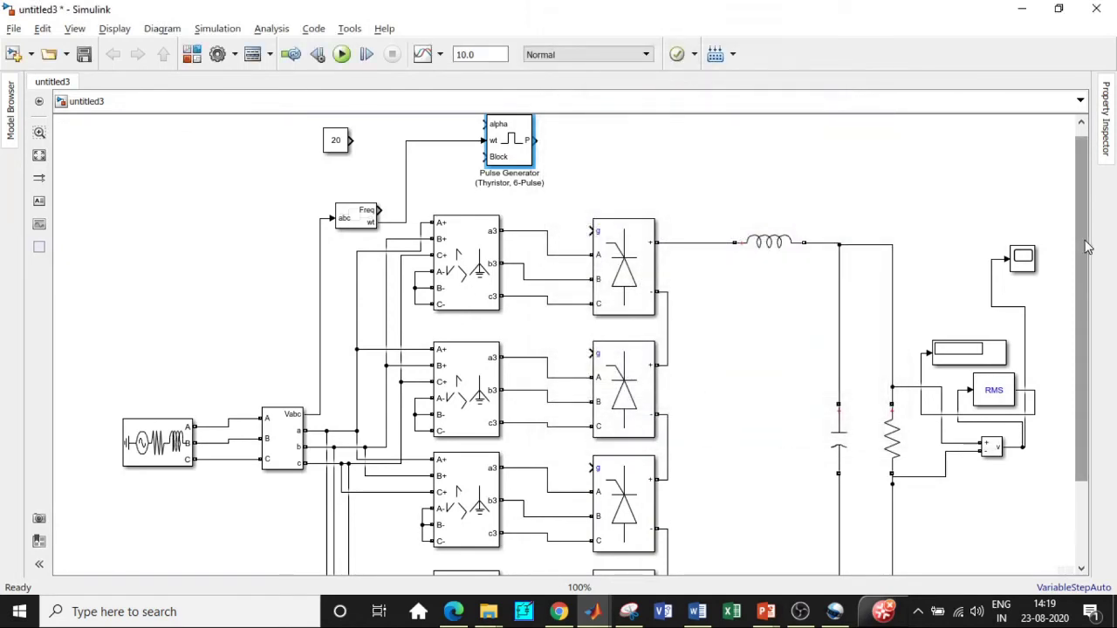
Step: Wire the Constant block's output to the pulse generator's alpha input
left_click_drag(1087, 234, 1086, 255)
scroll(1087, 255, "up", 1)
mouse_move(353, 144)
left_mouse_down()
mouse_move(486, 128)
mouse_move(481, 144)
mouse_move(469, 131)
left_mouse_up()
scroll(487, 128, "up", 1)
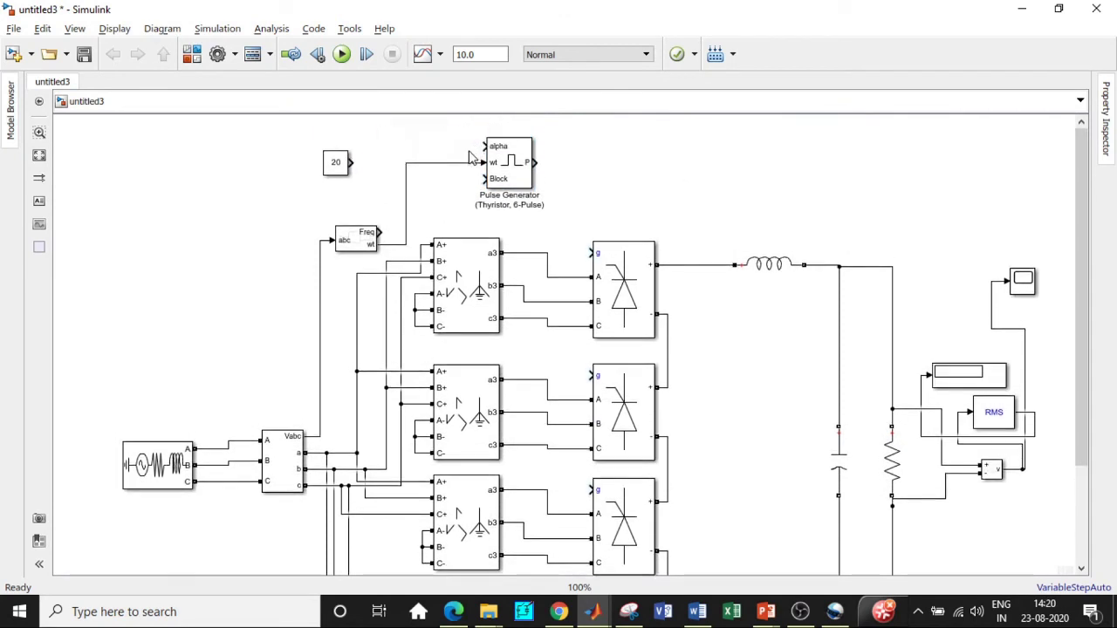
left_click_drag(351, 162, 489, 146)
left_click(342, 172)
Step: Copy the PLL block and place the copy between the second bridge and the capacitor line
left_click_drag(1083, 210, 1078, 228)
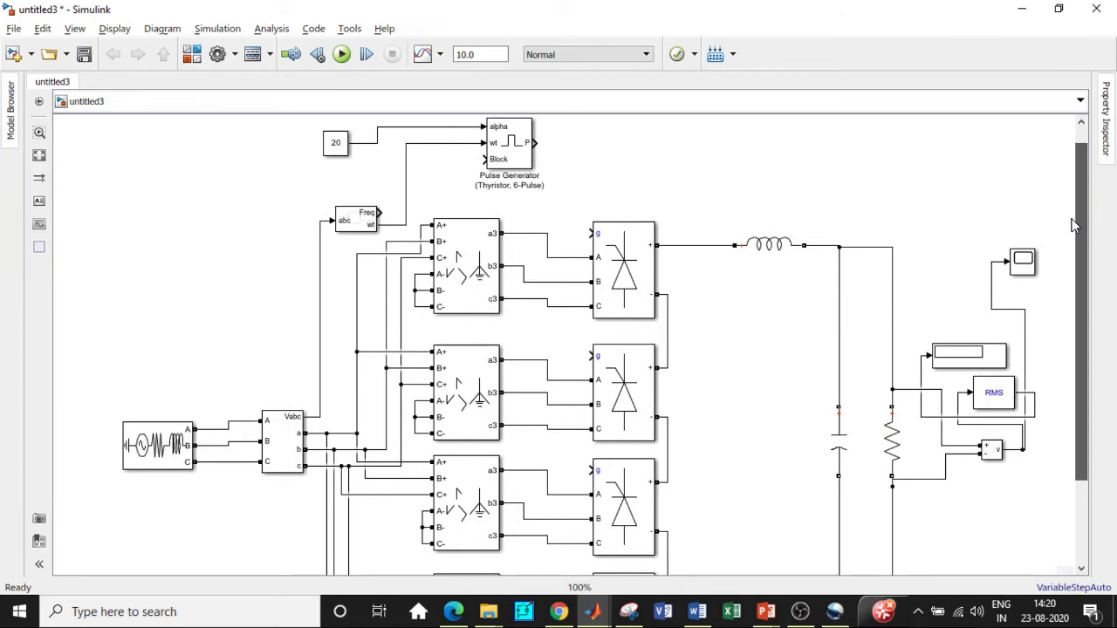
mouse_move(1074, 227)
left_mouse_down()
mouse_move(1059, 248)
mouse_move(1059, 228)
left_mouse_up()
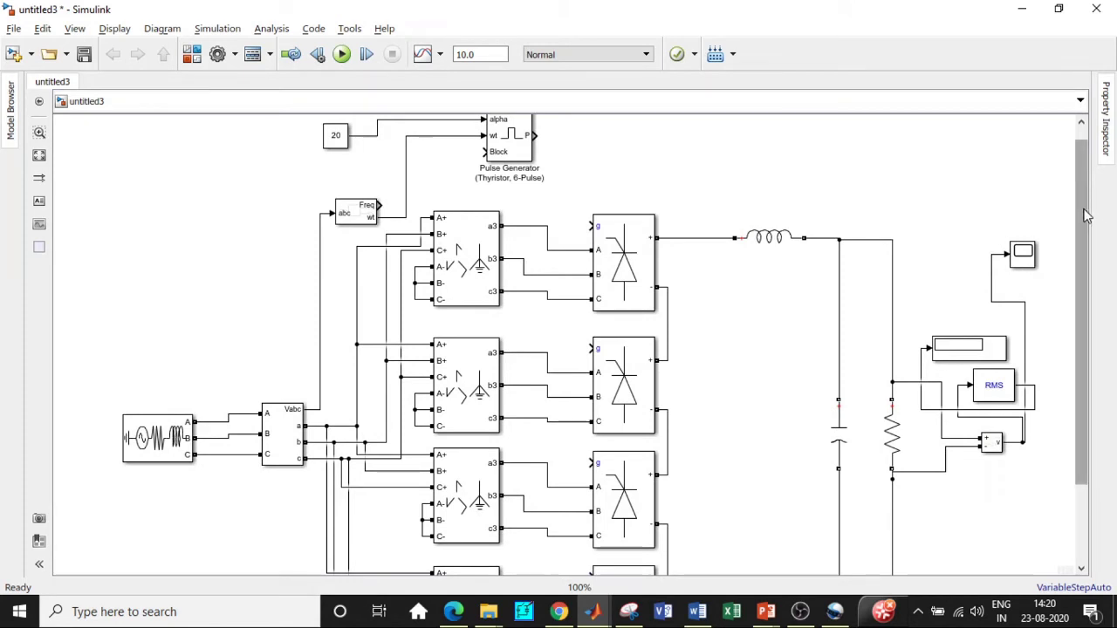
left_click_drag(1085, 218, 1085, 213)
left_click(366, 223)
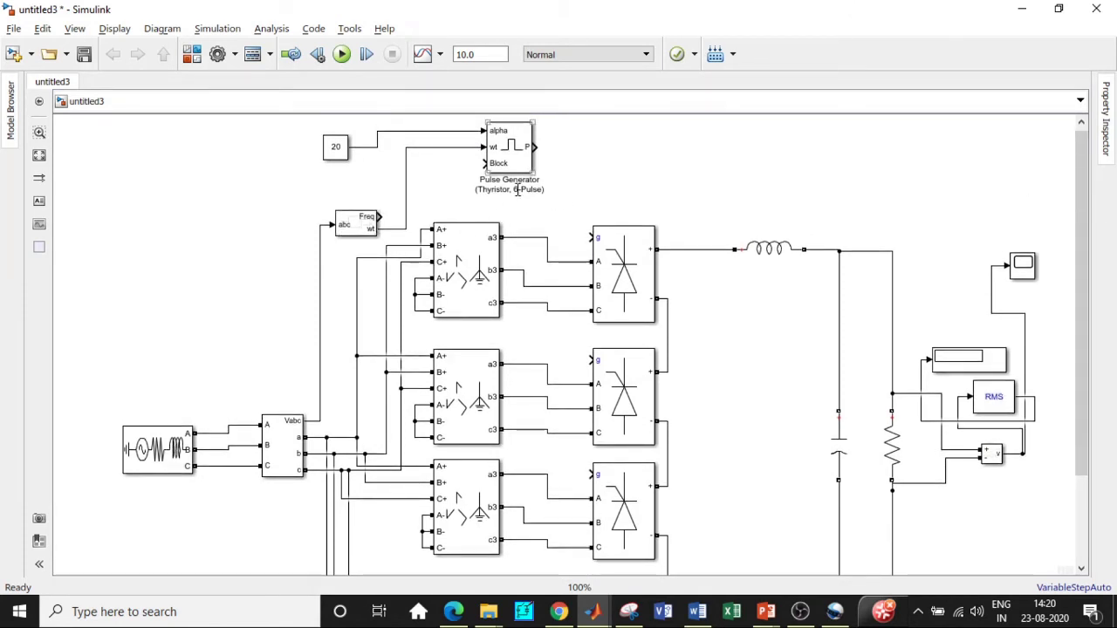
left_click(368, 224)
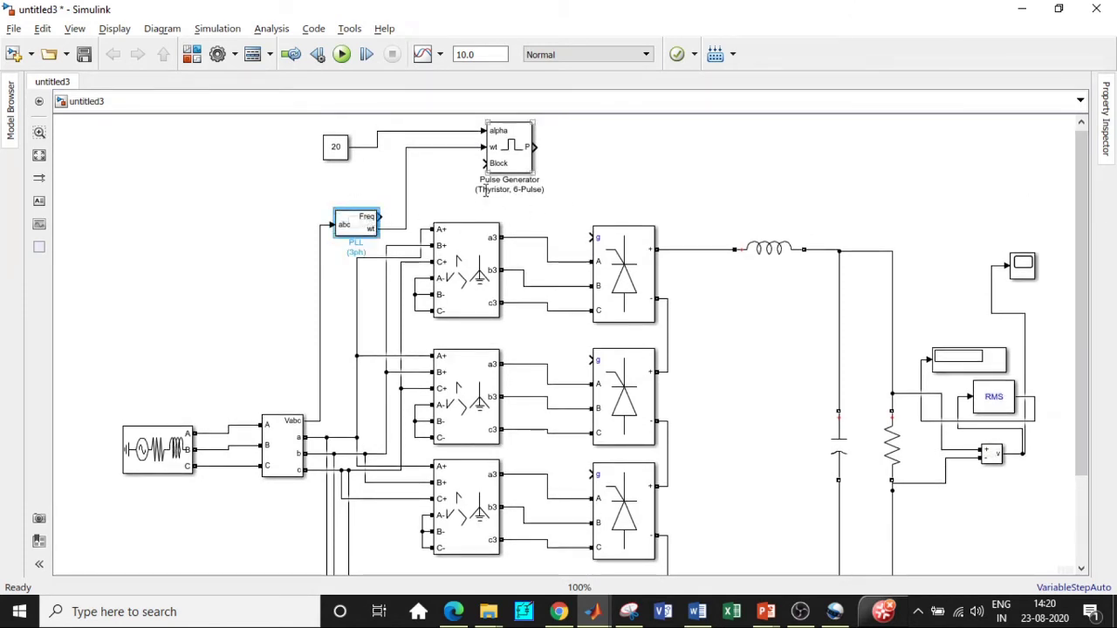
mouse_move(370, 229)
key("ctrl+v")
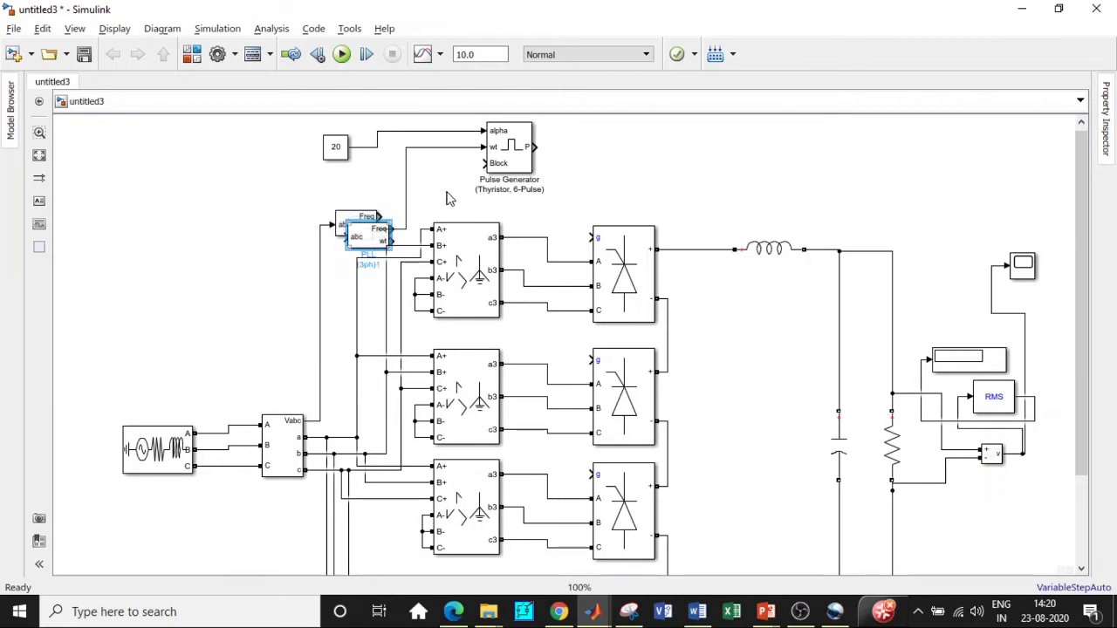
left_click_drag(371, 241, 719, 369)
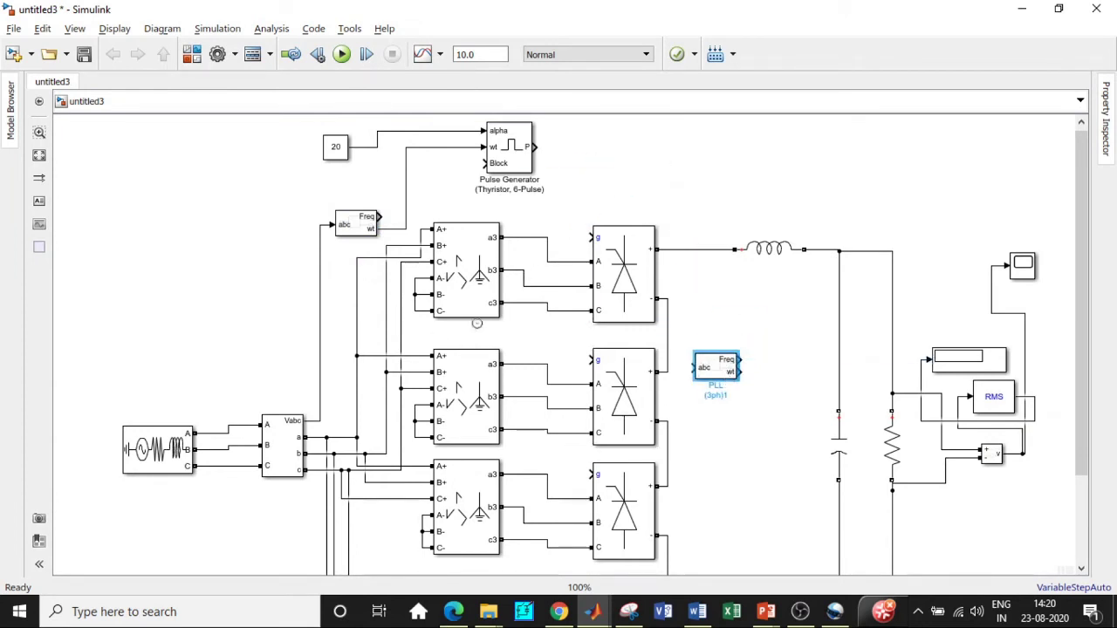
Step: Add two more PLL copies below the first copy, one beside the third bridge and one near the fourth
key("ctrl+v")
left_click_drag(677, 190, 735, 480)
key("ctrl+v")
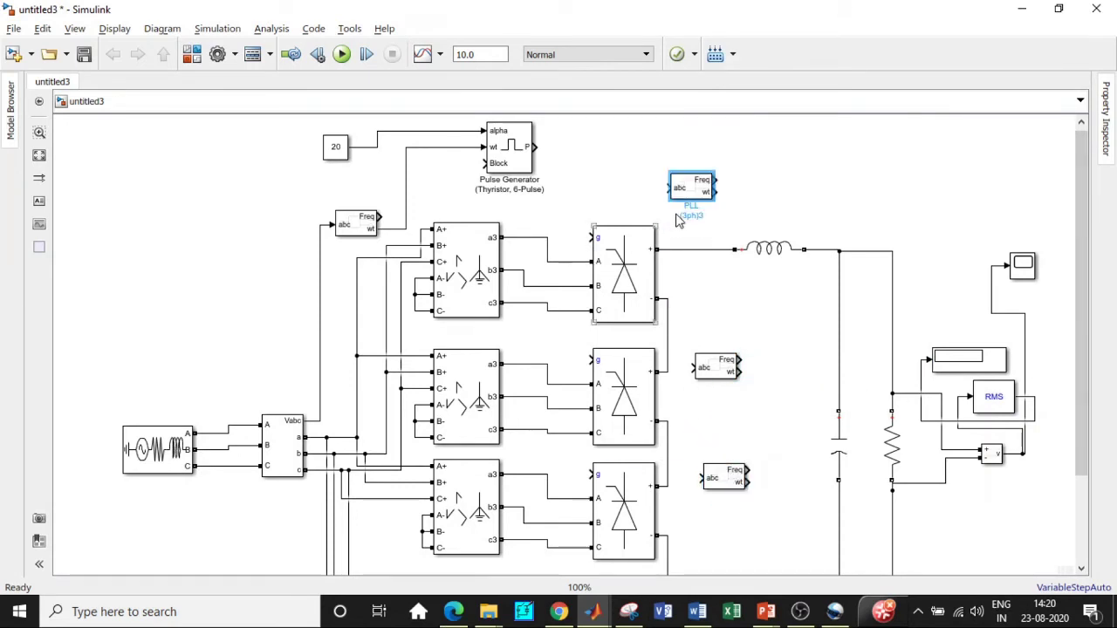
left_click_drag(690, 195, 743, 543)
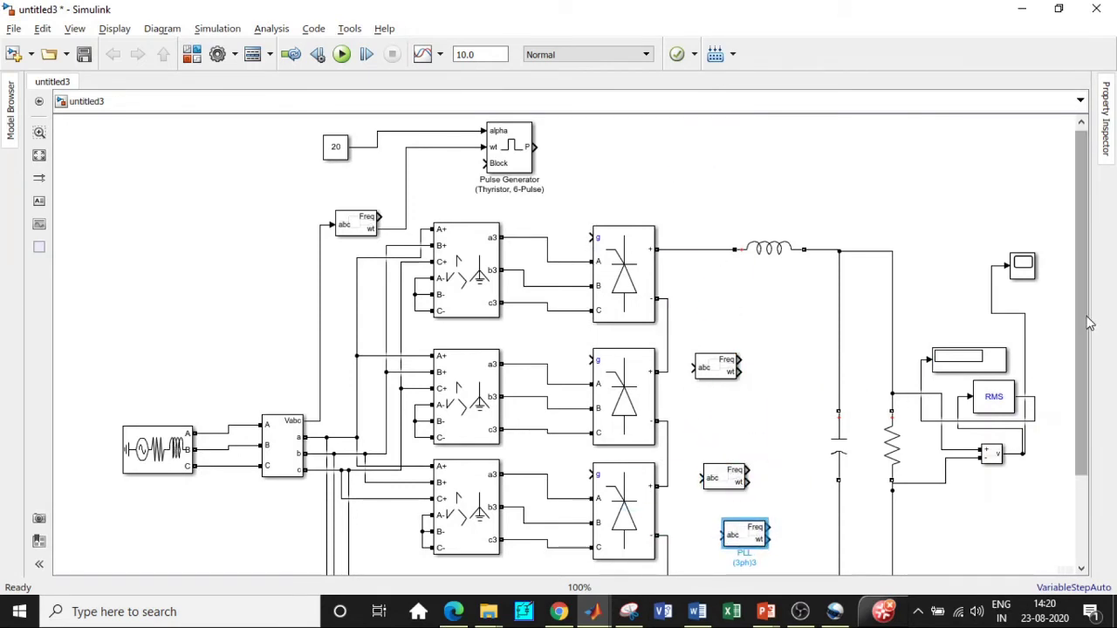
scroll(1090, 323, "down", 3)
left_click_drag(747, 455, 725, 499)
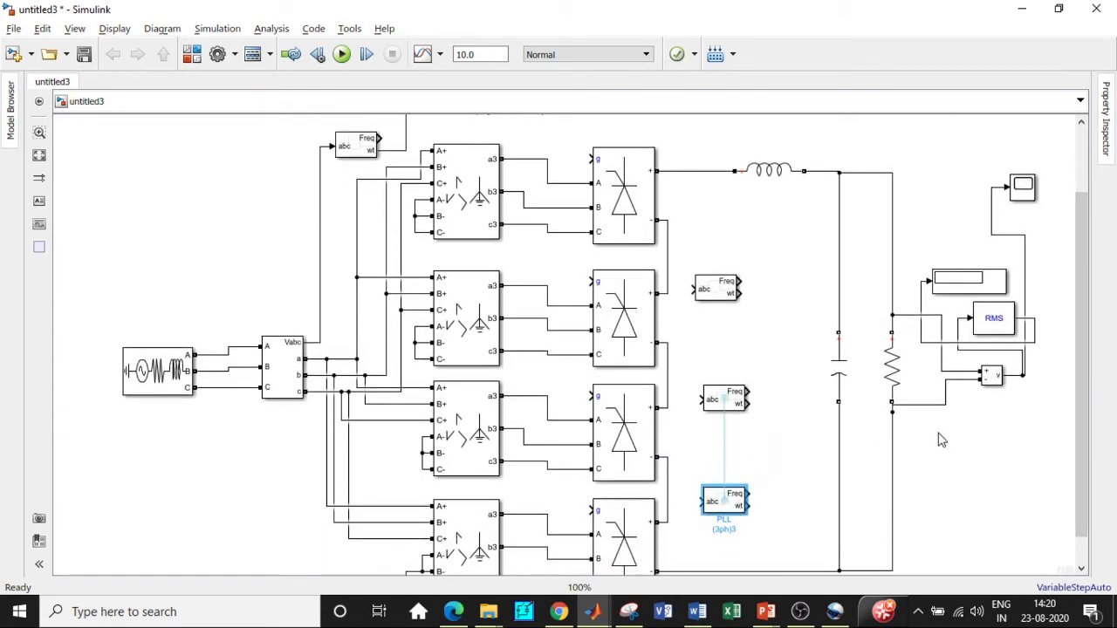
Step: Place three copies of the 6-pulse thyristor Pulse Generator, one beside each copied PLL block
scroll(1071, 351, "up", 3)
left_click(517, 162)
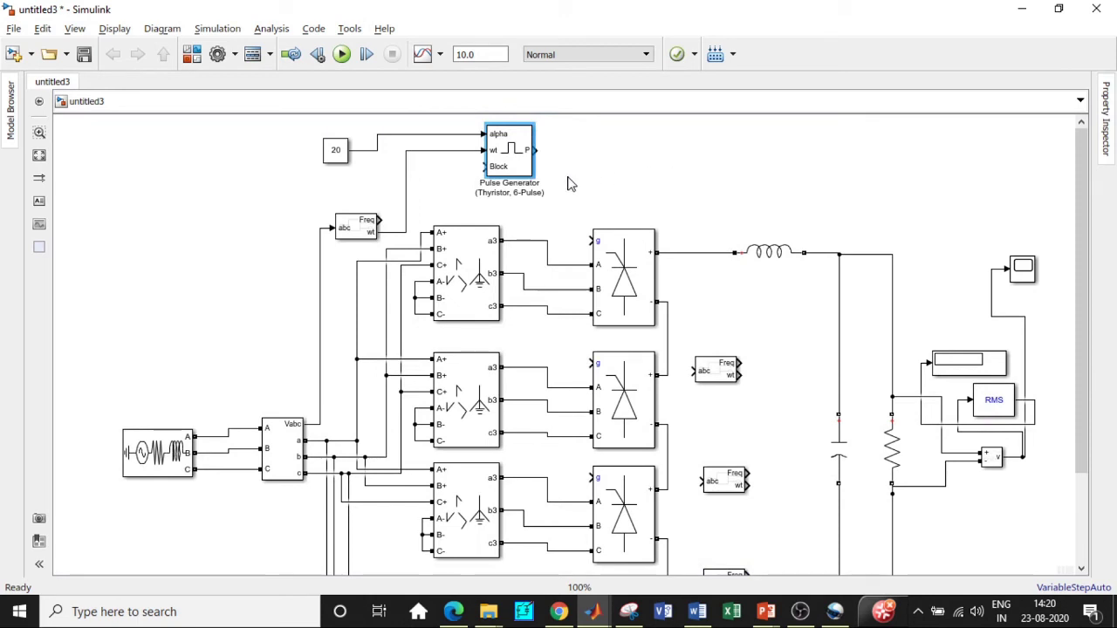
left_click_drag(529, 169, 807, 362)
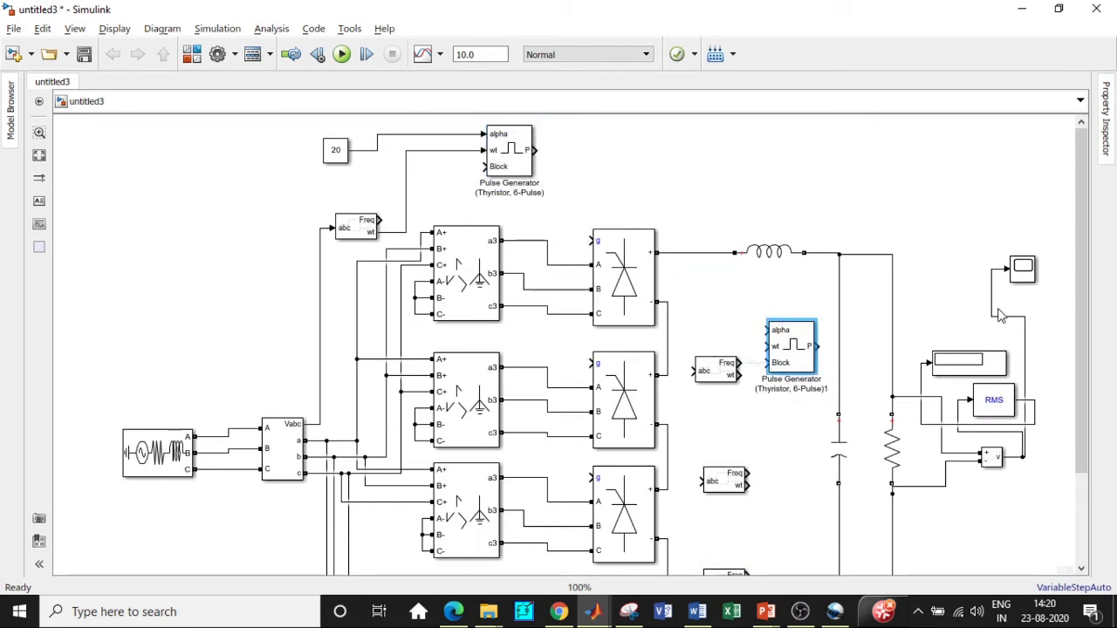
left_click_drag(1091, 312, 1082, 388)
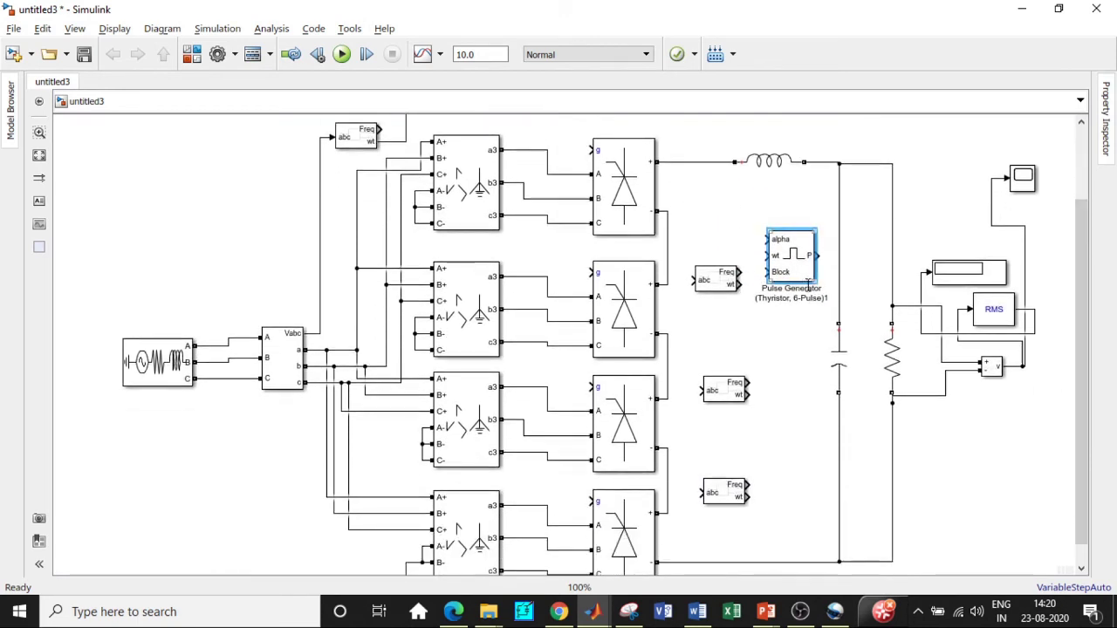
key("ctrl+v")
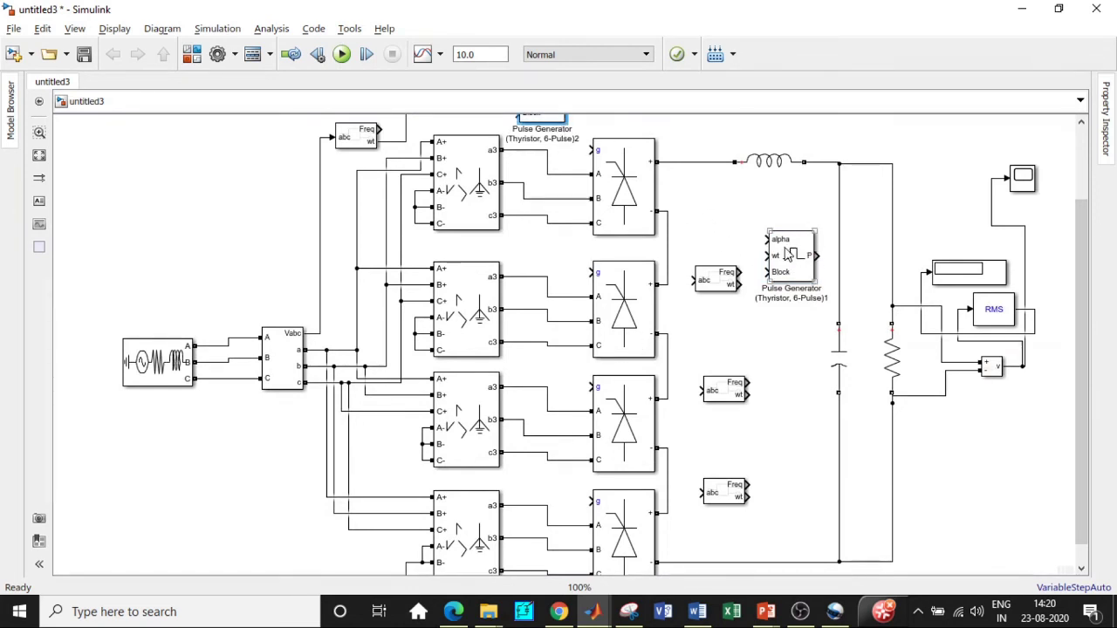
left_click(788, 253)
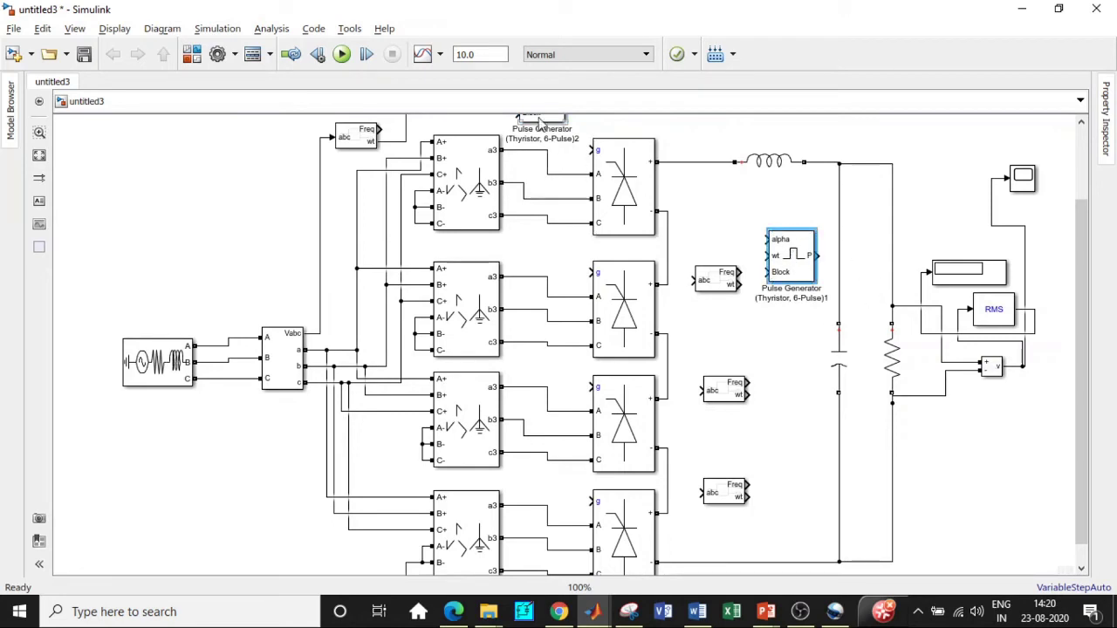
left_click_drag(540, 122, 791, 419)
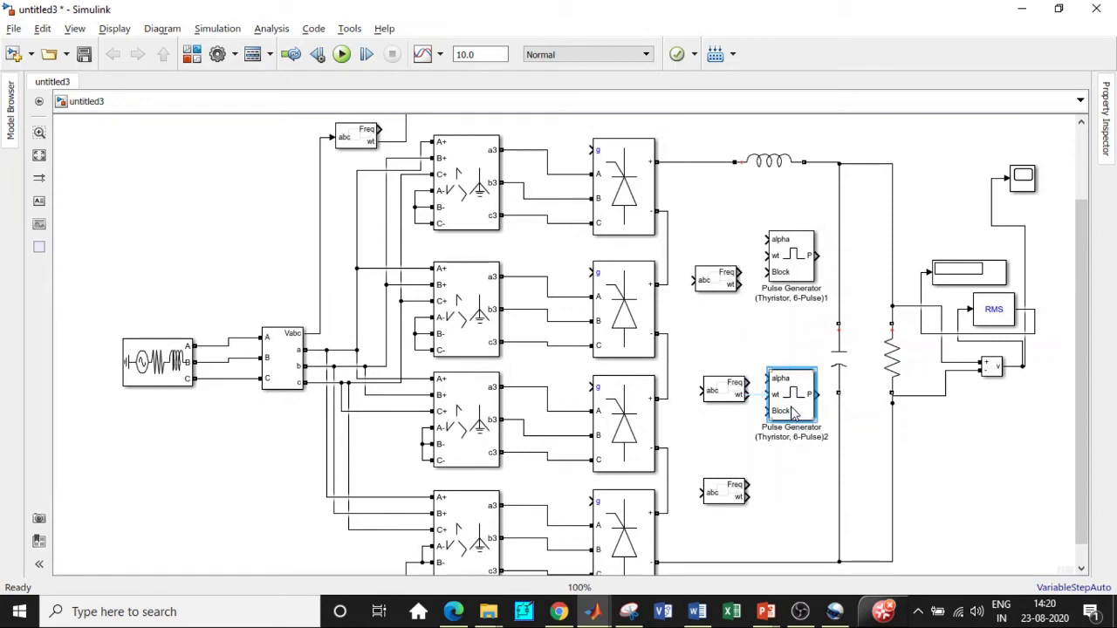
key("ctrl+v")
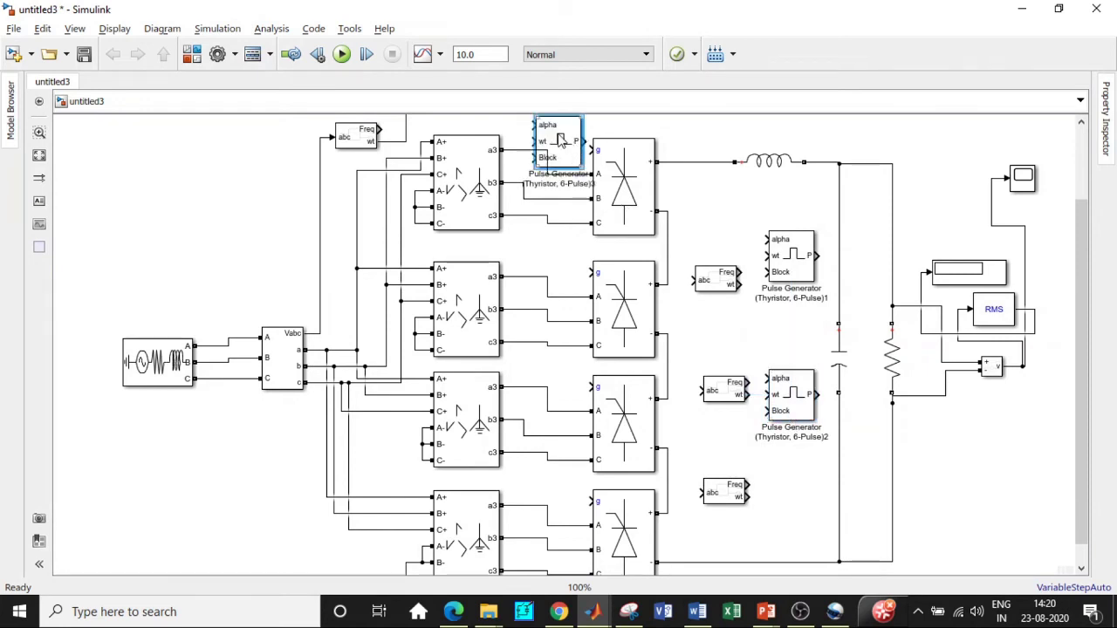
left_click_drag(562, 139, 803, 495)
left_click(975, 471)
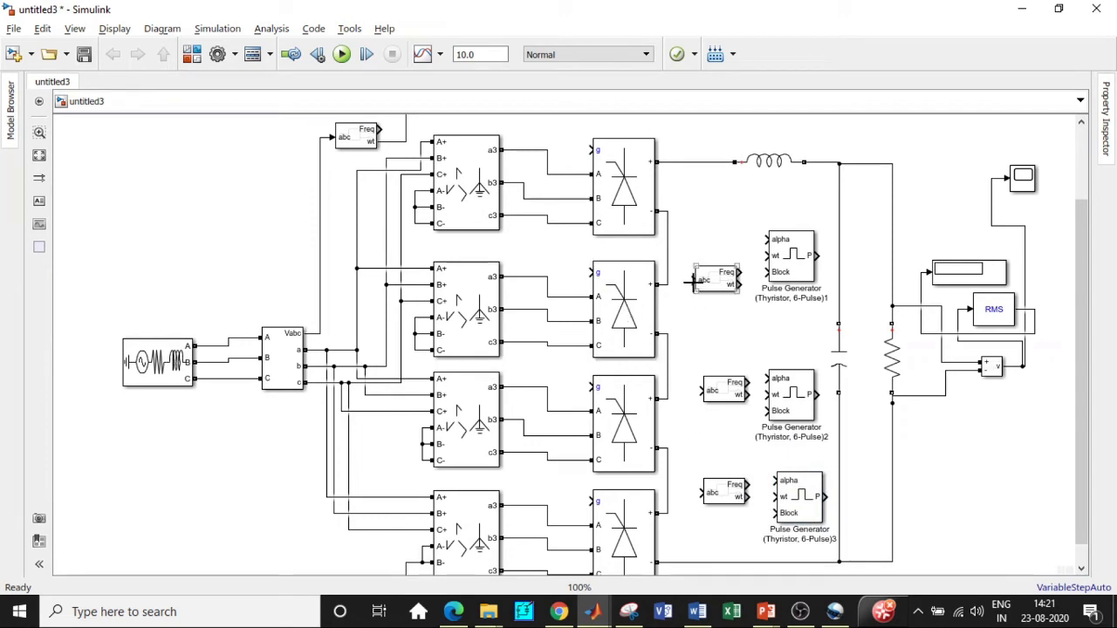
Step: Wire the abc inputs of the three copied PLL blocks to the Vabc signal line of the three-phase measurement block
mouse_move(694, 281)
left_mouse_down()
mouse_move(379, 233)
mouse_move(320, 246)
left_mouse_up()
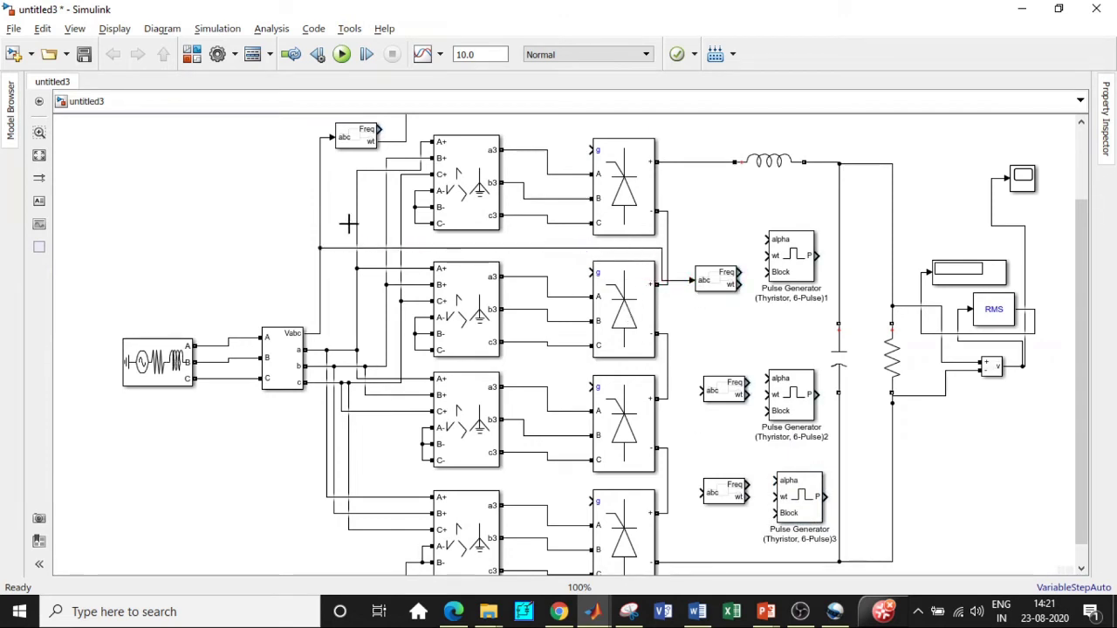
mouse_move(701, 391)
left_mouse_down()
mouse_move(436, 253)
mouse_move(320, 219)
left_mouse_up()
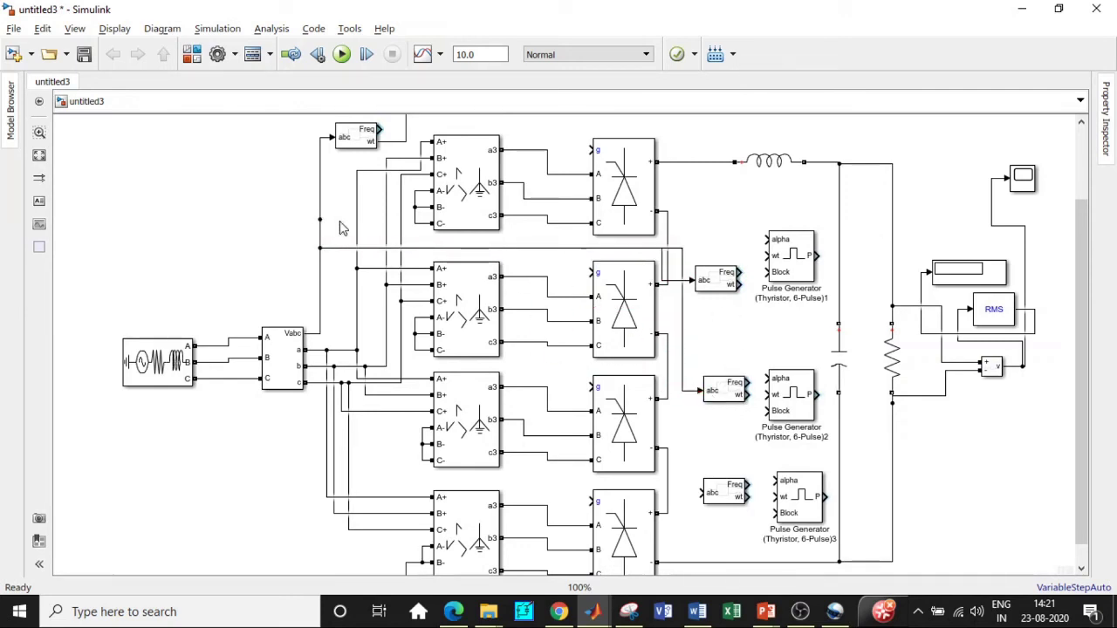
left_click(710, 285)
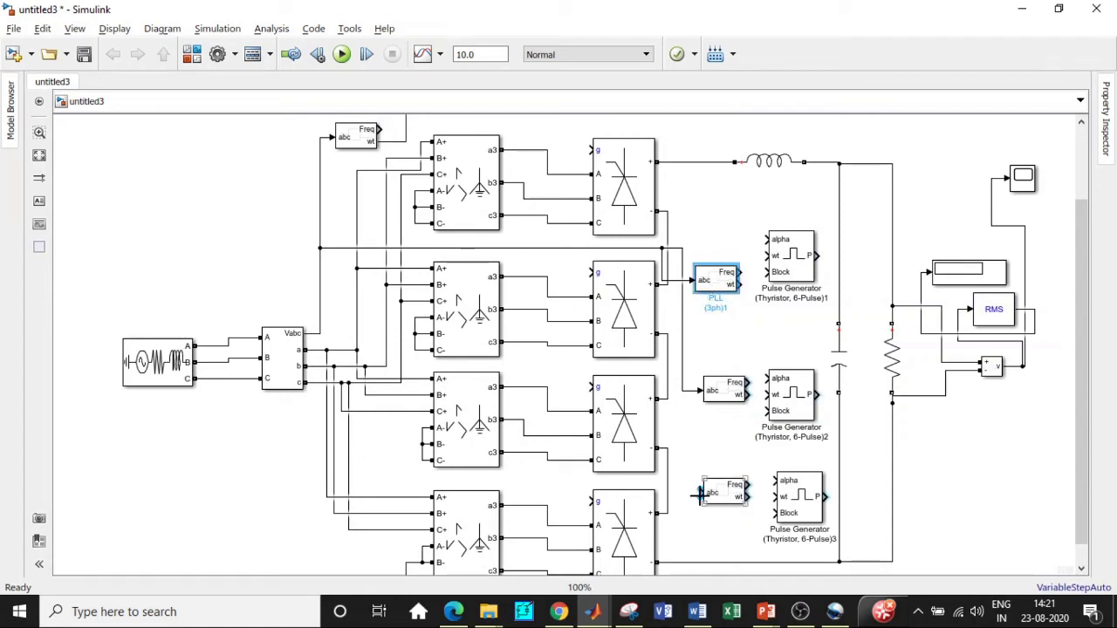
left_click_drag(700, 493, 685, 391)
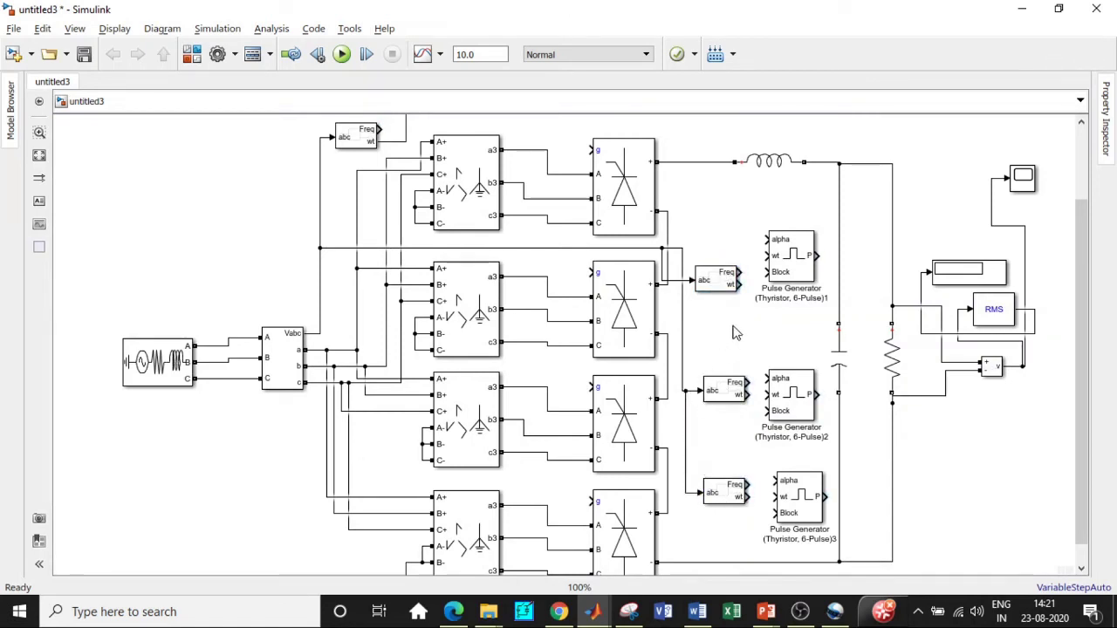
Step: Connect the wt output of each of the three copied PLL blocks to the wt input of its adjacent pulse generator
left_click_drag(740, 283, 763, 256)
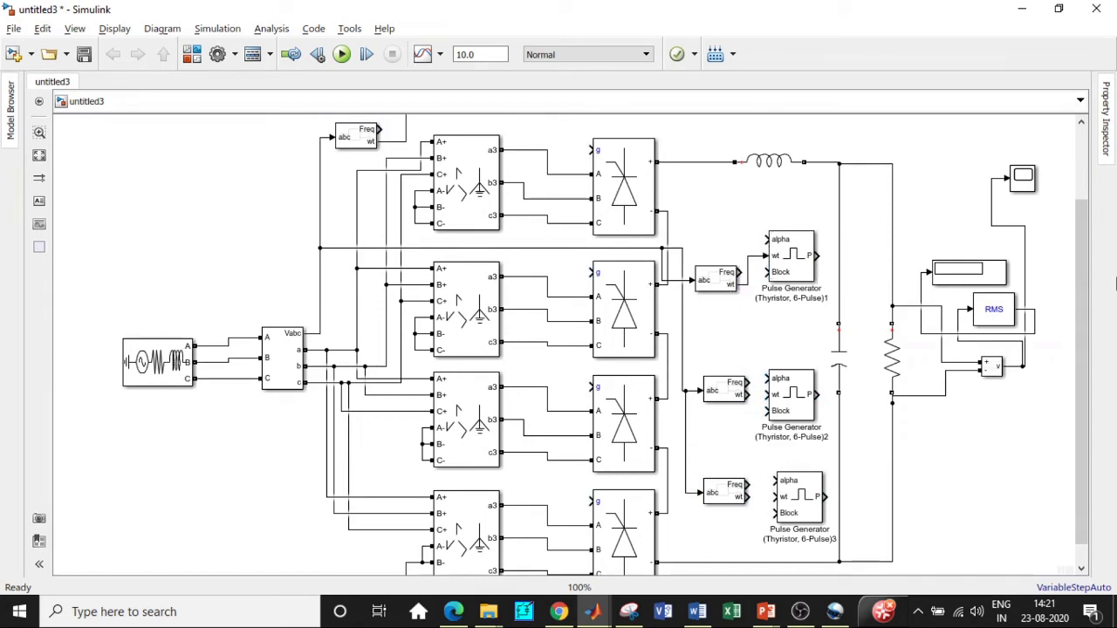
scroll(1082, 367, "up", 1)
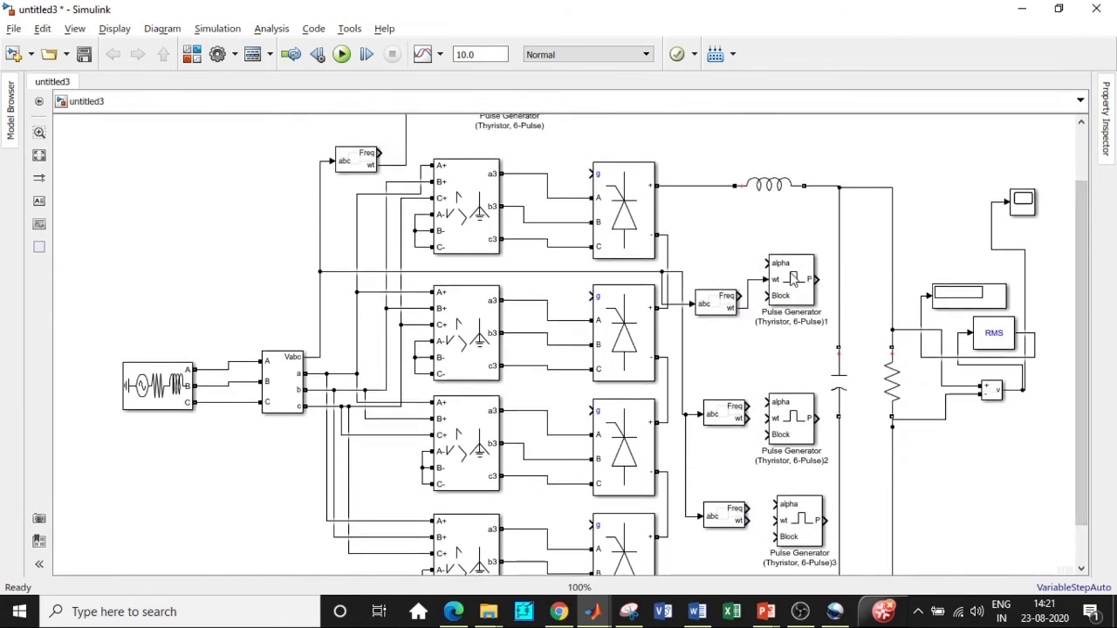
mouse_move(752, 420)
left_mouse_down()
mouse_move(747, 281)
mouse_move(738, 307)
mouse_move(760, 371)
mouse_move(756, 421)
left_mouse_up()
Step: Move the firing-angle constant 20 above the inductor line and connect it to the alpha inputs of the three copied pulse generators
scroll(1083, 228, "up", 2)
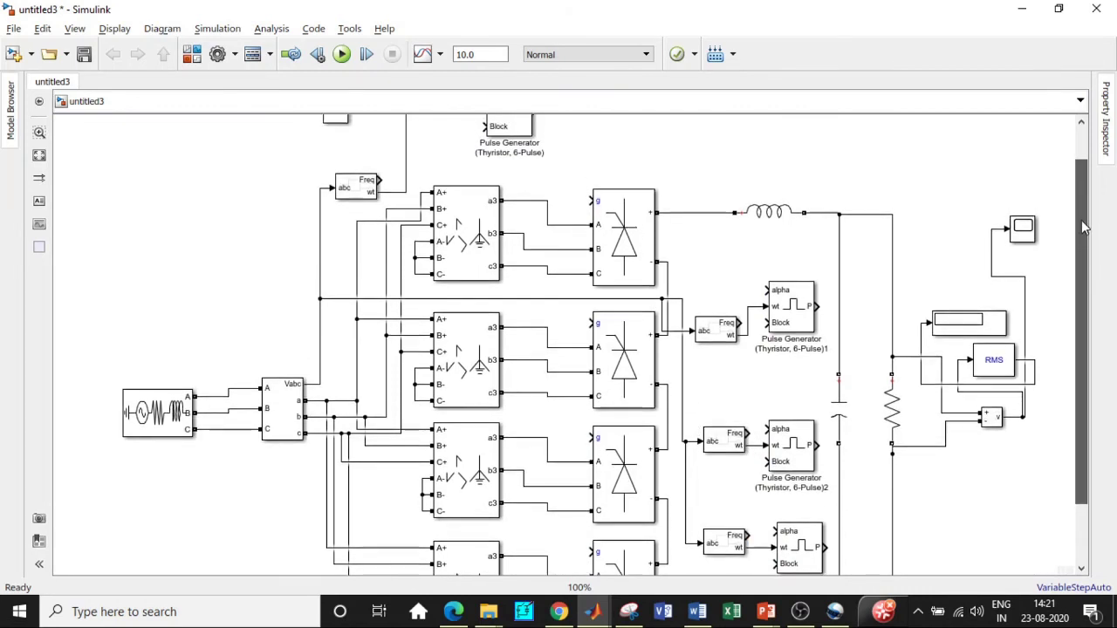
left_click(337, 144)
left_click_drag(337, 144, 664, 156)
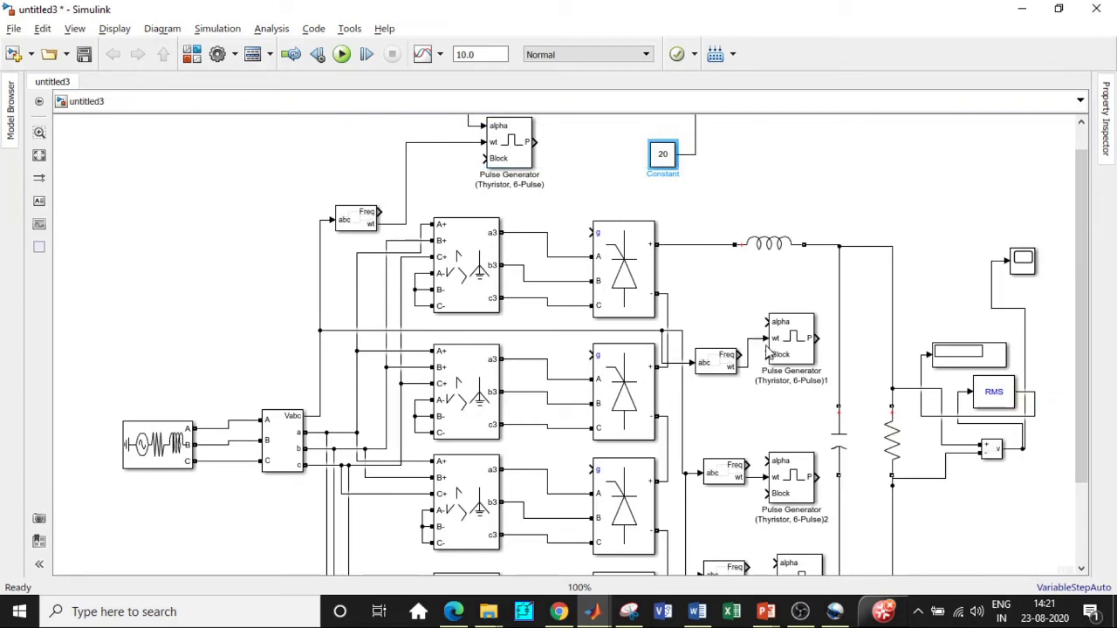
left_click_drag(765, 323, 687, 154)
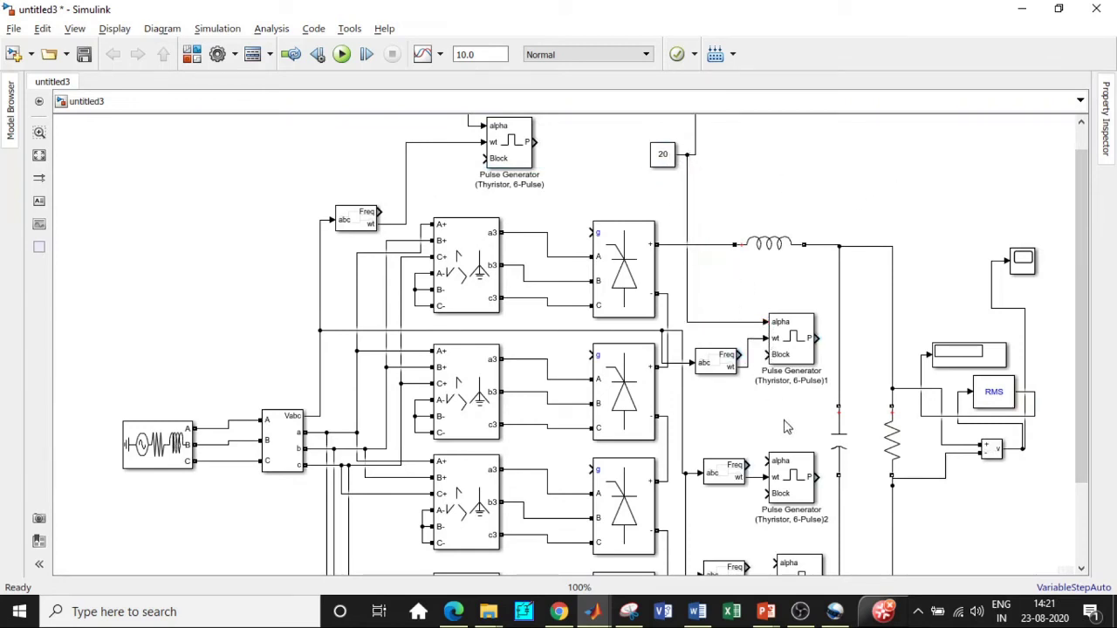
left_click_drag(765, 457, 687, 165)
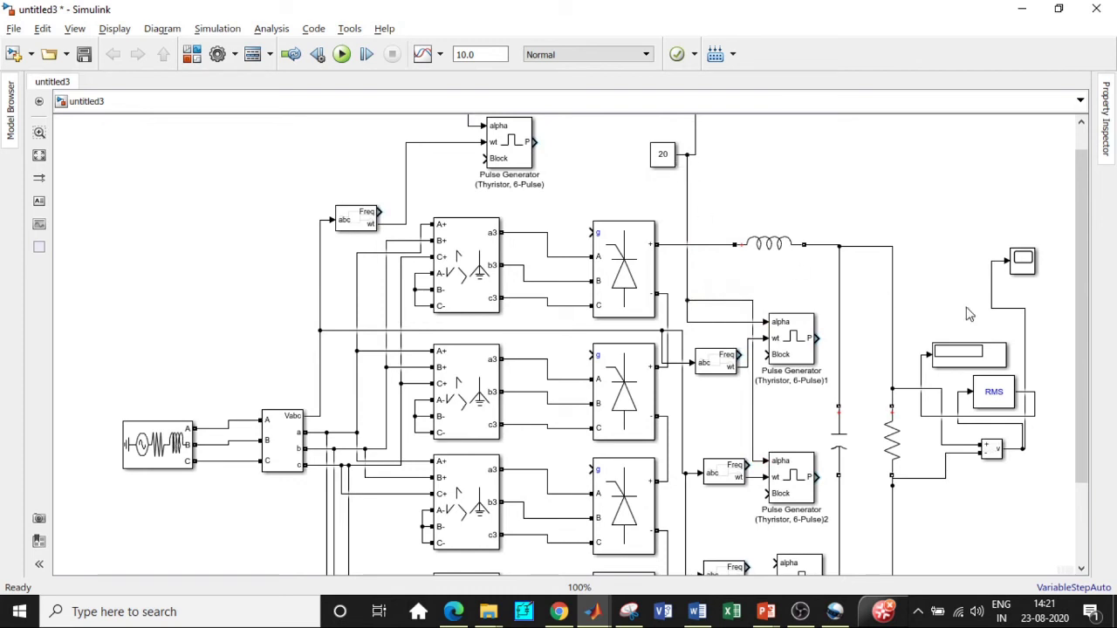
scroll(1085, 356, "down", 2)
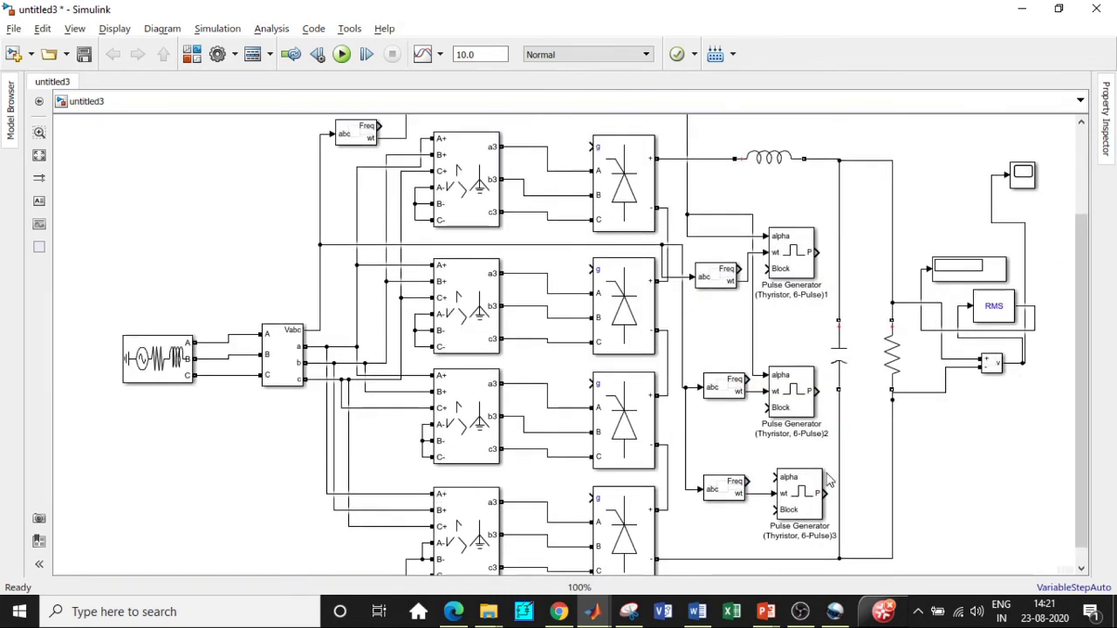
left_click_drag(777, 477, 753, 343)
left_click(783, 487)
left_click(768, 273)
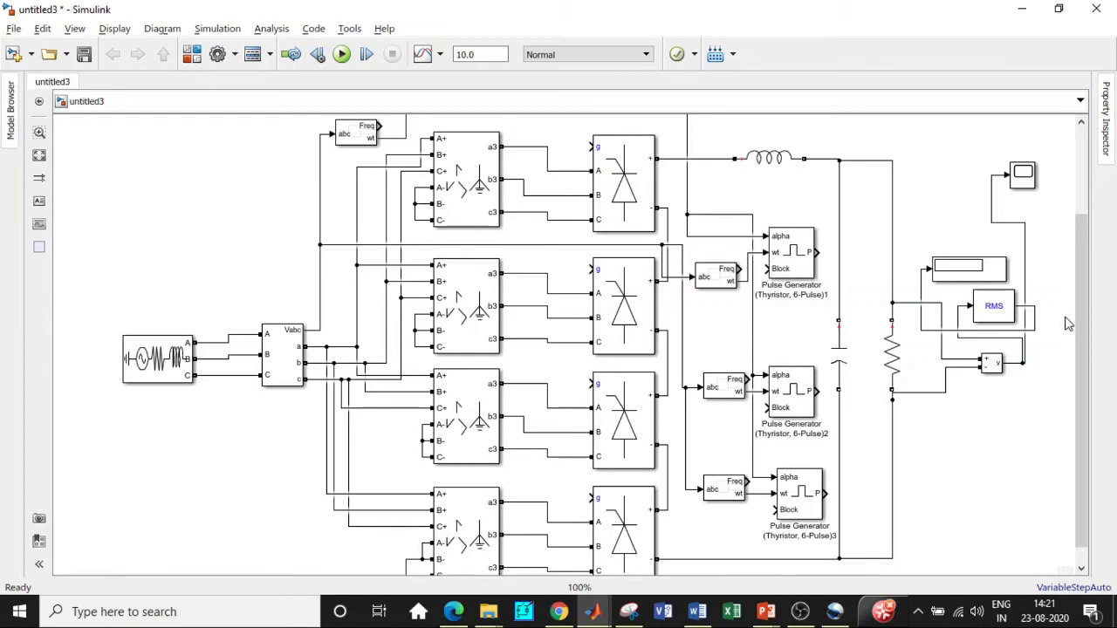
Step: Review the parameters of the three-phase source, the V-I measurement block and the first zigzag transformer without changing them
left_click_drag(1082, 323, 1105, 351)
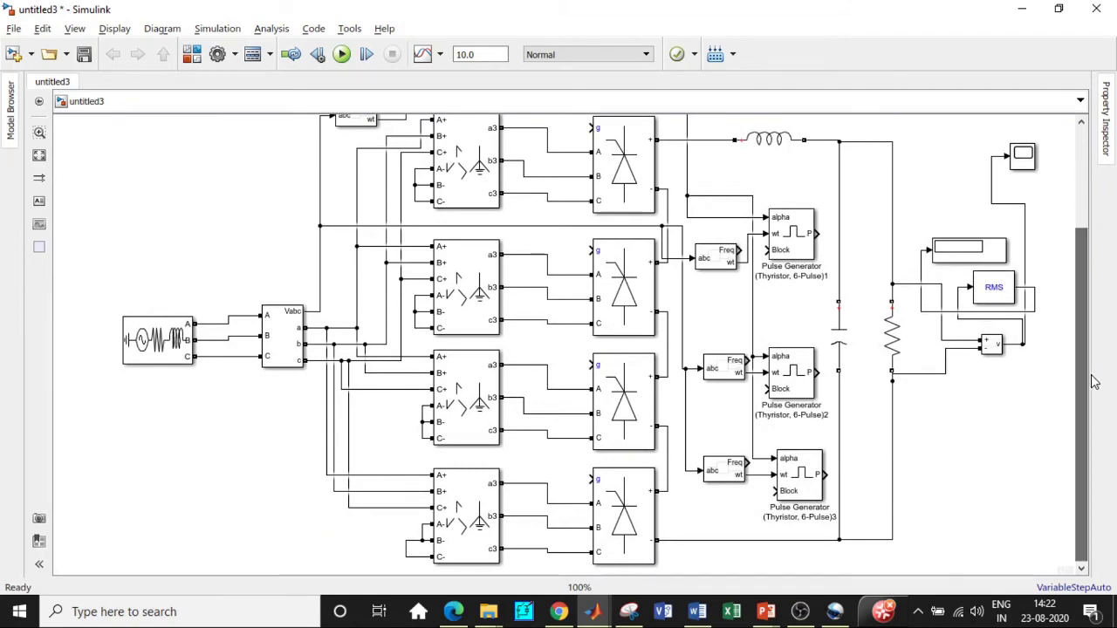
double_click(152, 340)
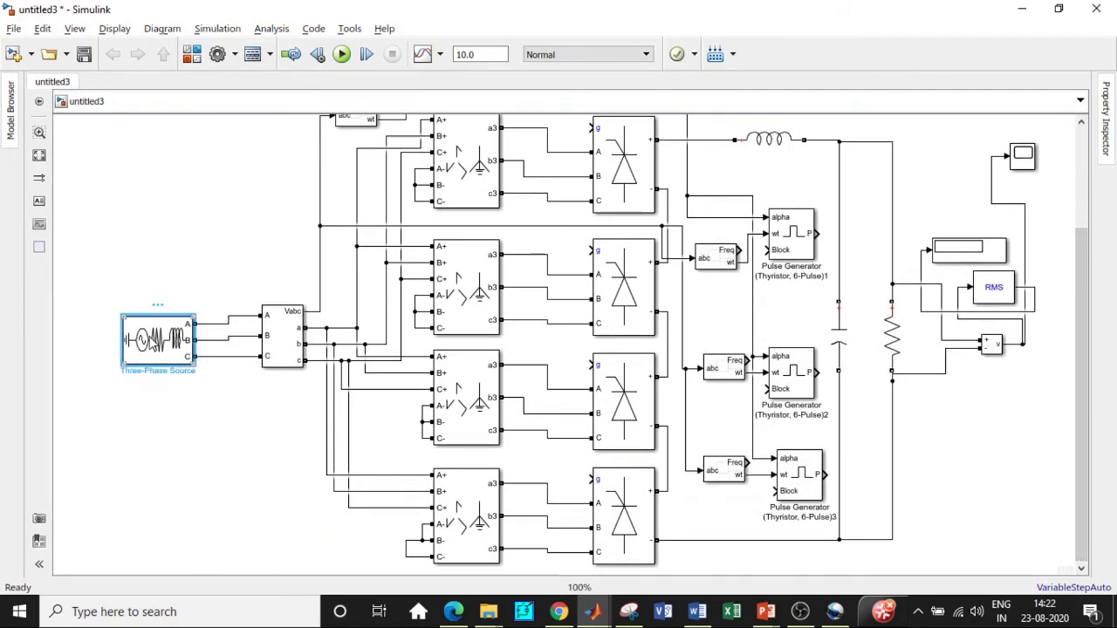
left_click(537, 123)
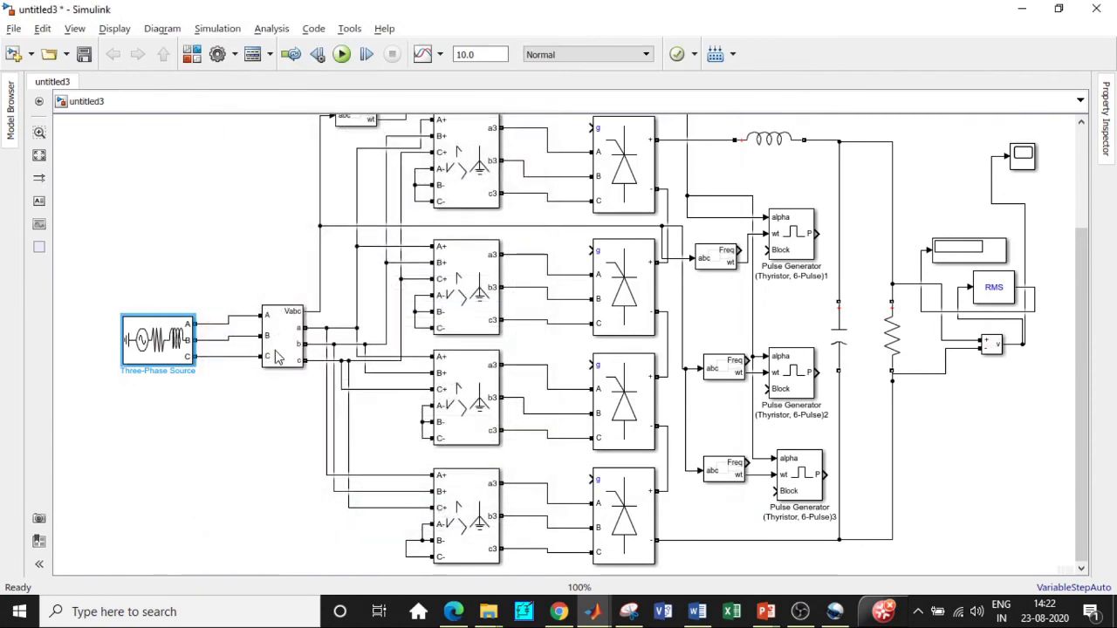
double_click(285, 332)
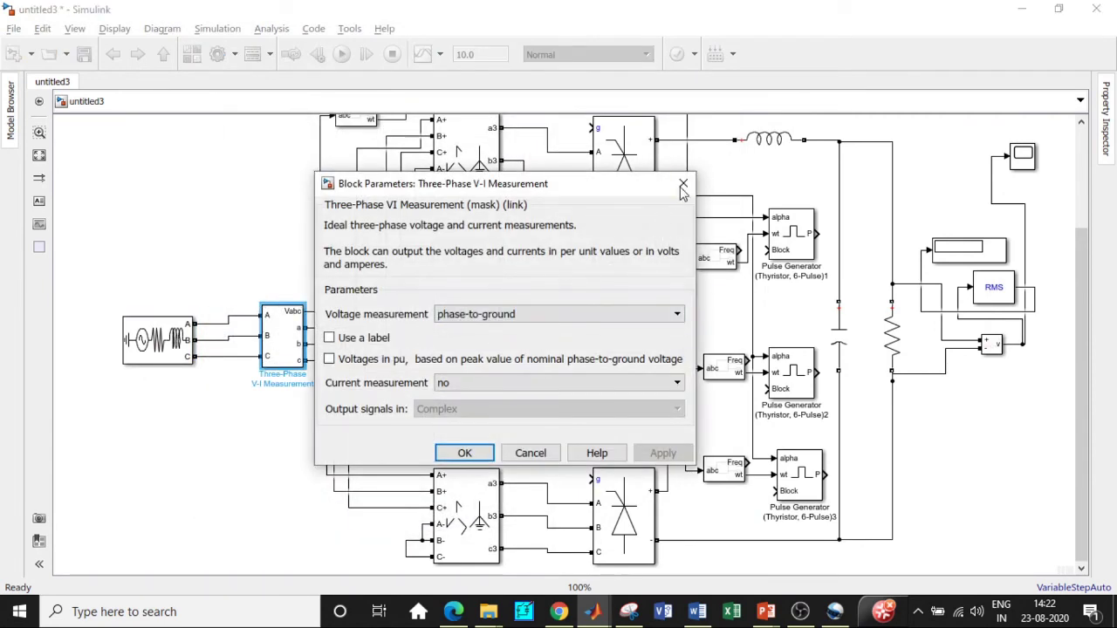
left_click(683, 187)
double_click(467, 164)
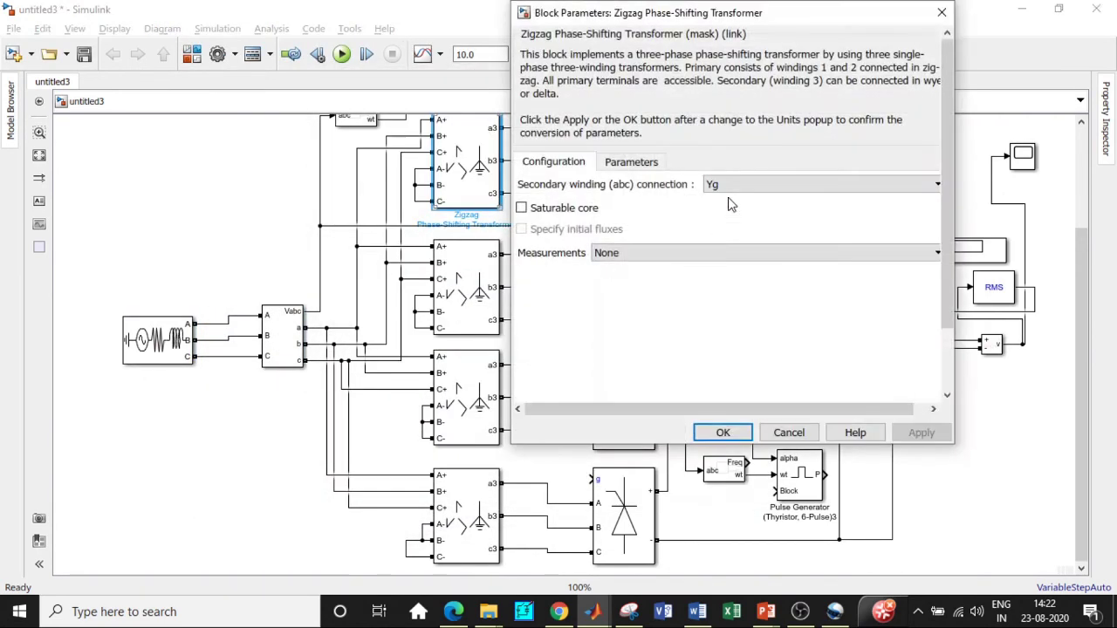
left_click(942, 13)
left_click(986, 476)
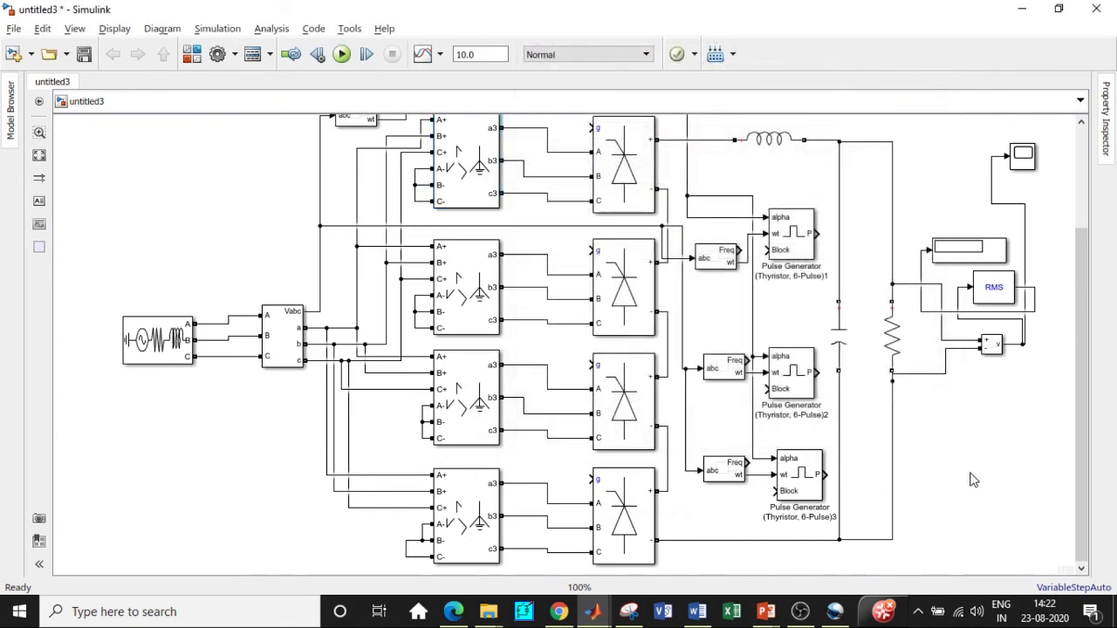
Step: Search the Simulink library for powergui and add the powergui block to the model
left_click_drag(1077, 383, 1088, 289)
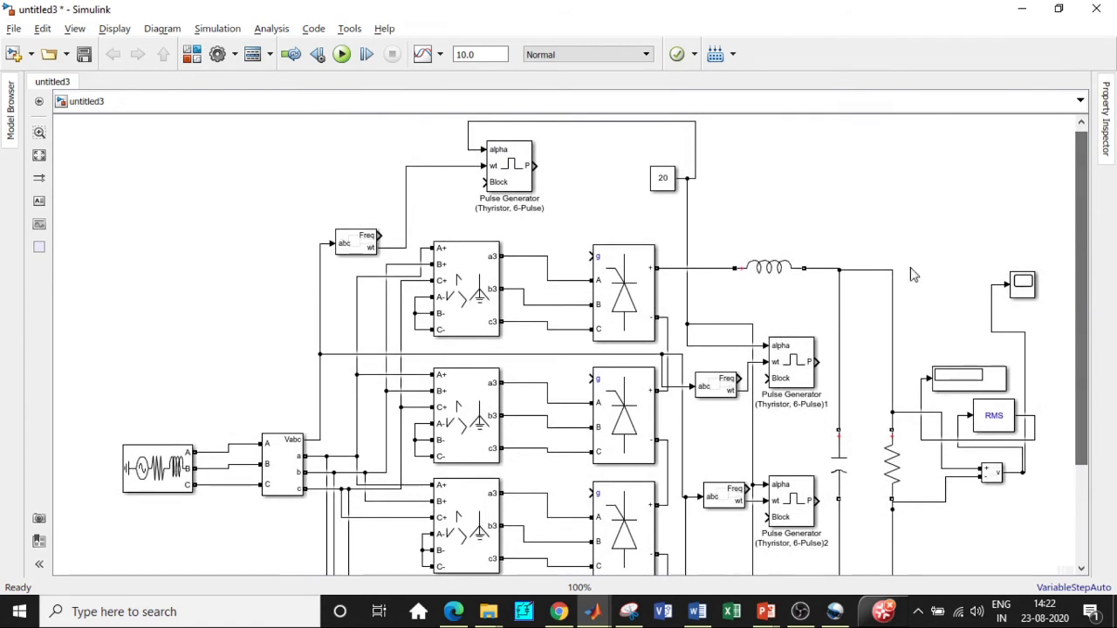
left_click(494, 53)
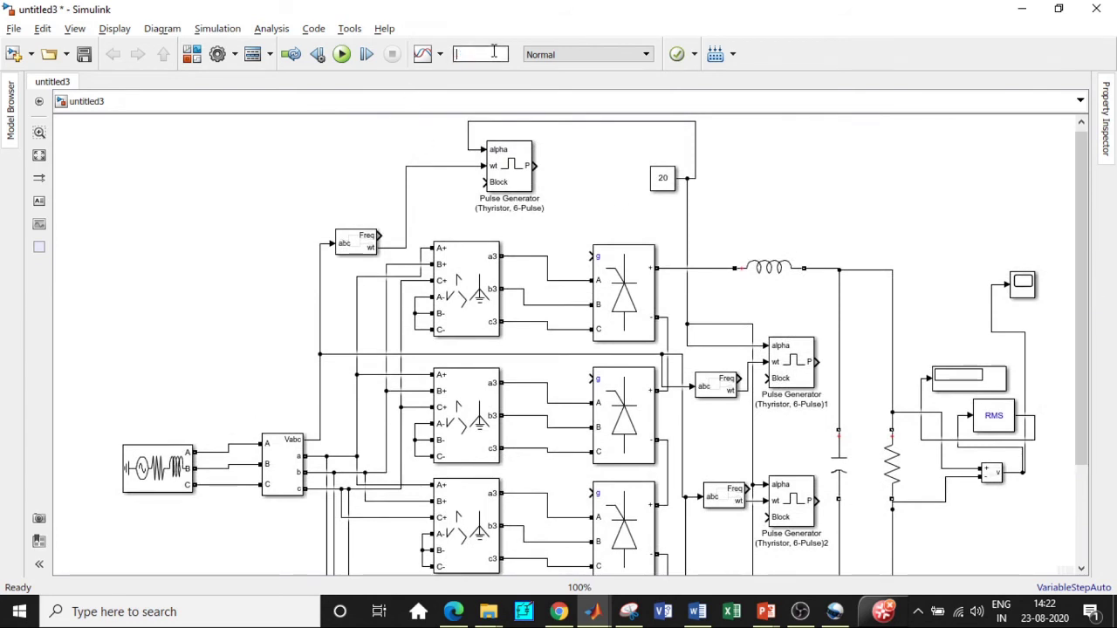
key("ctrl+shift+l")
double_click(496, 54)
type("pow")
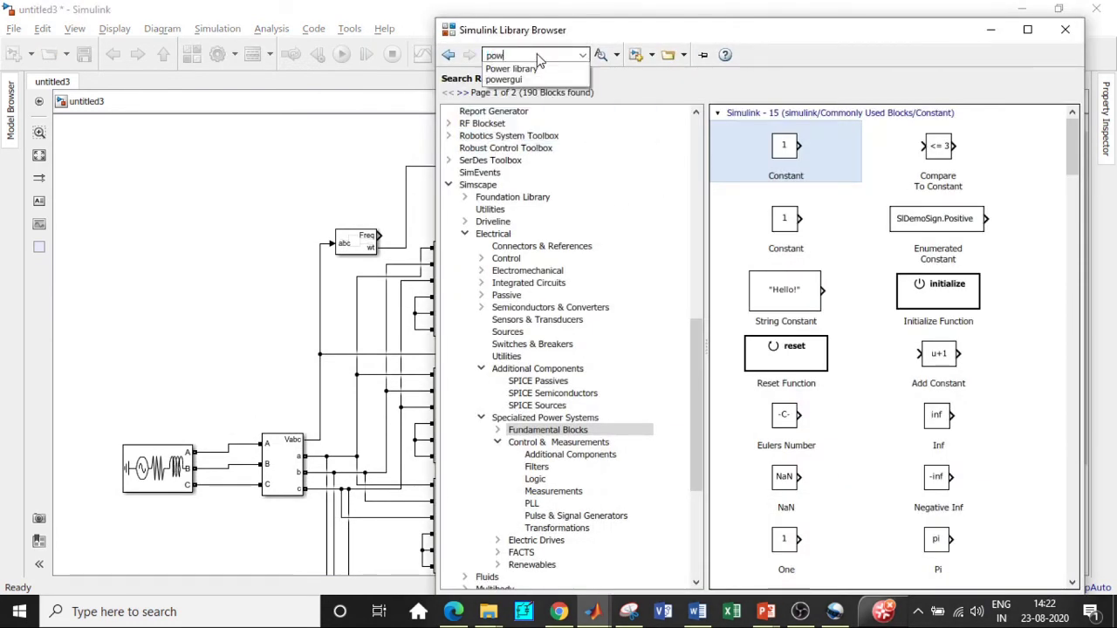
type("er")
left_click(534, 79)
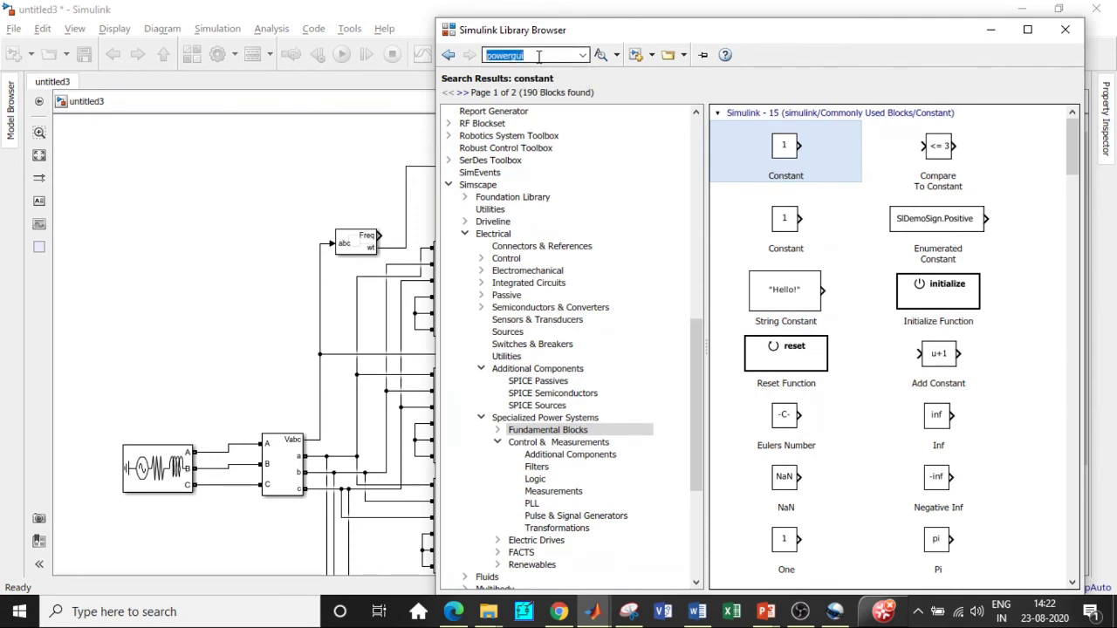
left_click(539, 55)
key("Return")
right_click(774, 161)
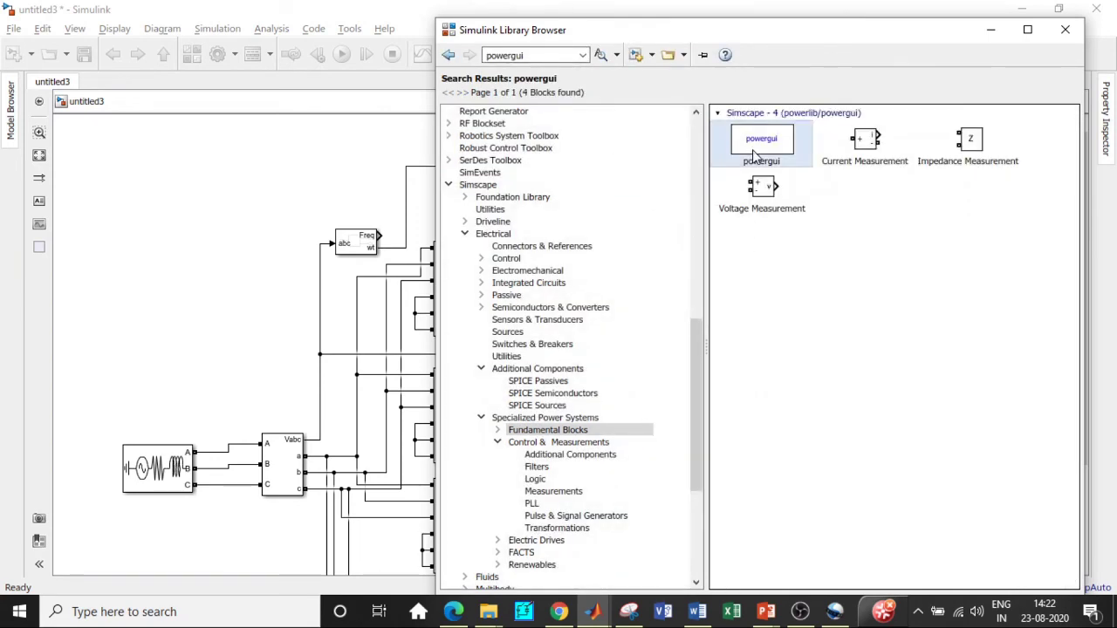
left_click(777, 161)
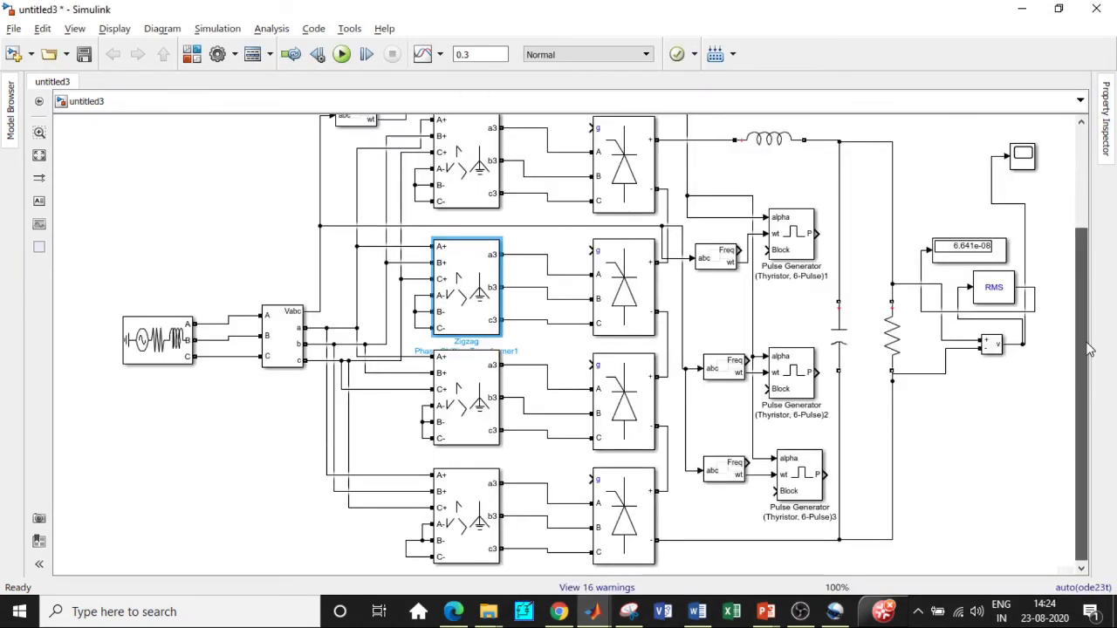
Step: Connect the P output of each of the four pulse generators to the g input of its corresponding thyristor bridge
scroll(1087, 311, "up", 2)
scroll(1087, 312, "up", 1)
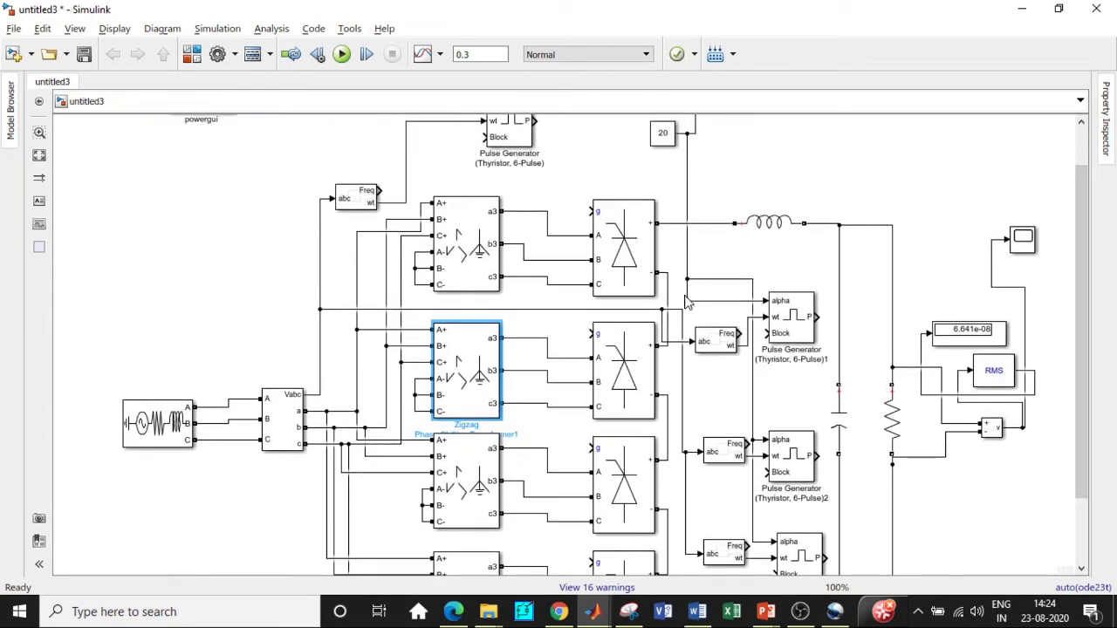
left_click_drag(537, 122, 594, 212)
left_click_drag(818, 316, 595, 333)
left_click_drag(820, 456, 594, 449)
left_click_drag(1078, 380, 1078, 442)
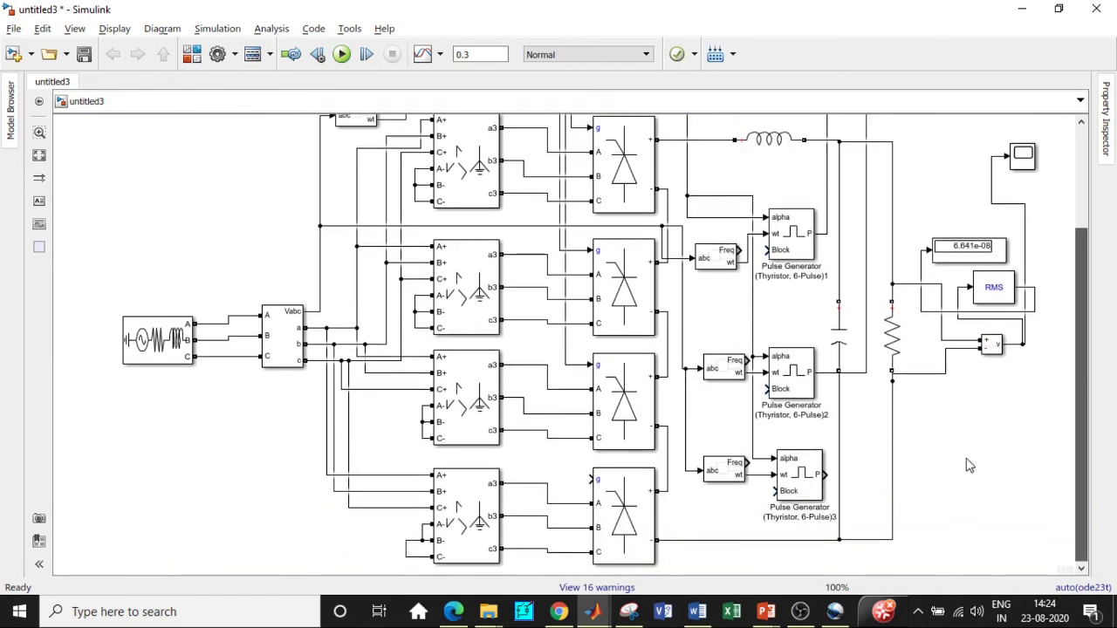
left_click_drag(824, 475, 593, 479)
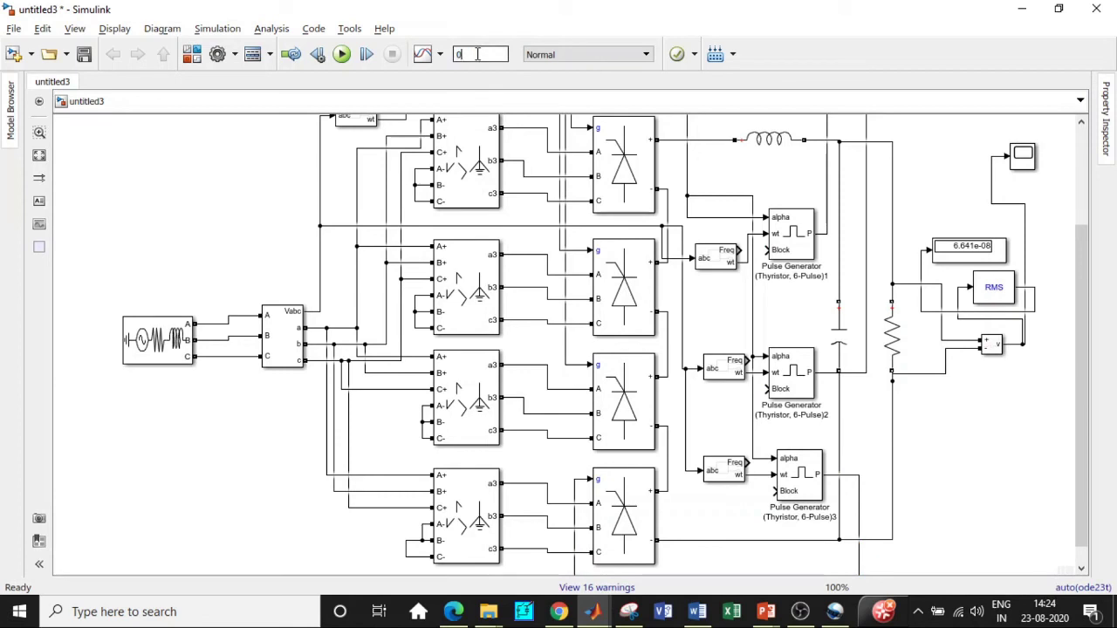
Step: Run the simulation with a stop time of 0.3 and view the output voltage in the maximised scope
type(".3")
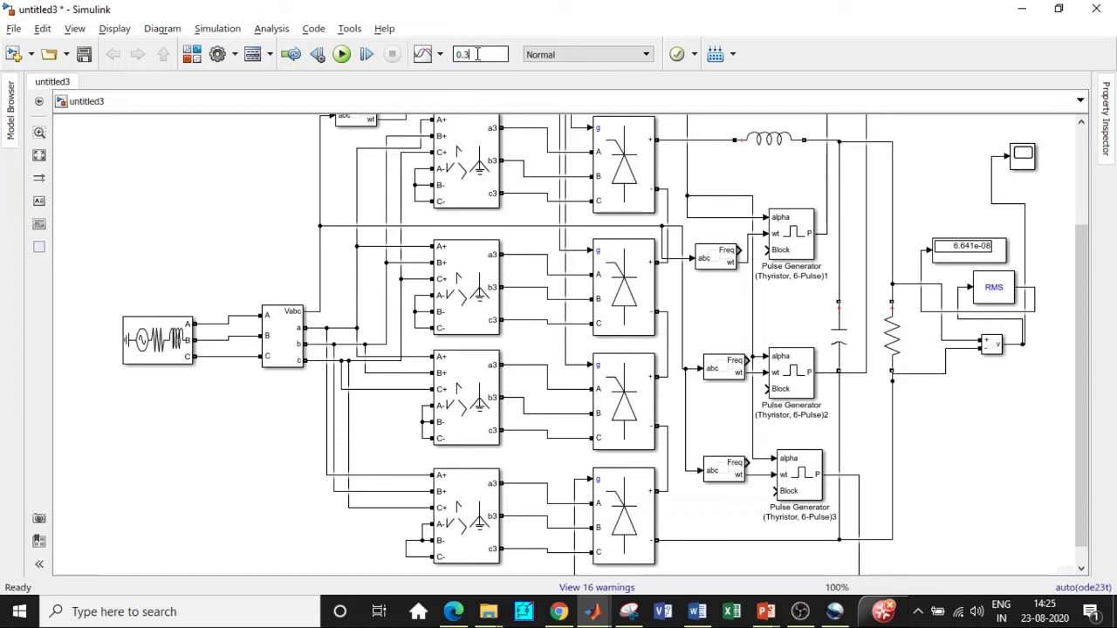
left_click(342, 55)
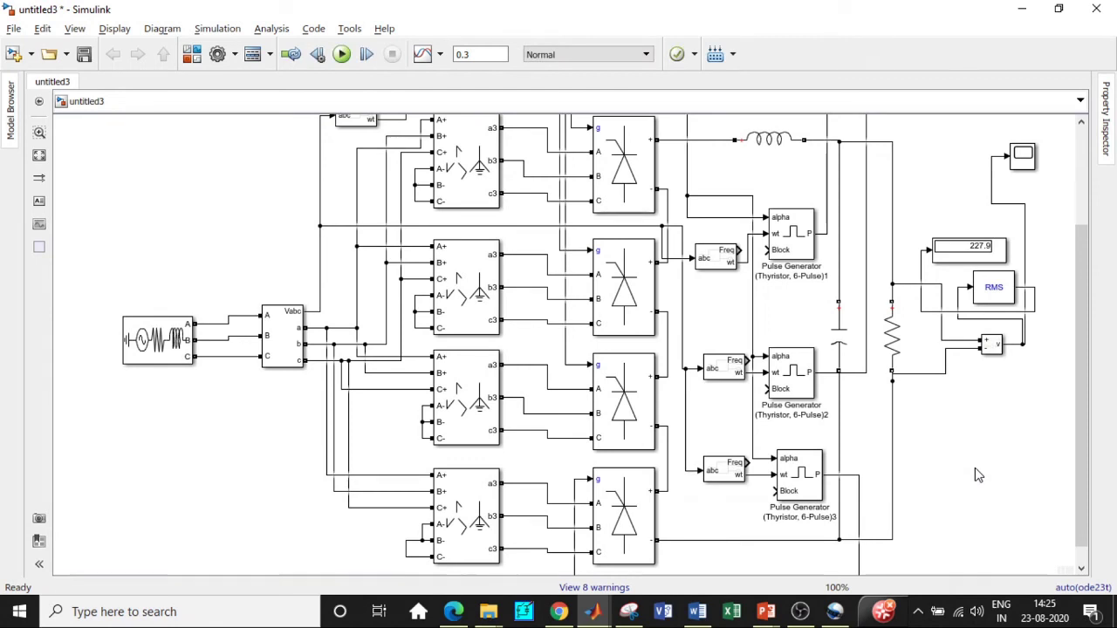
left_click(959, 248)
left_click(967, 276)
left_click(1022, 157)
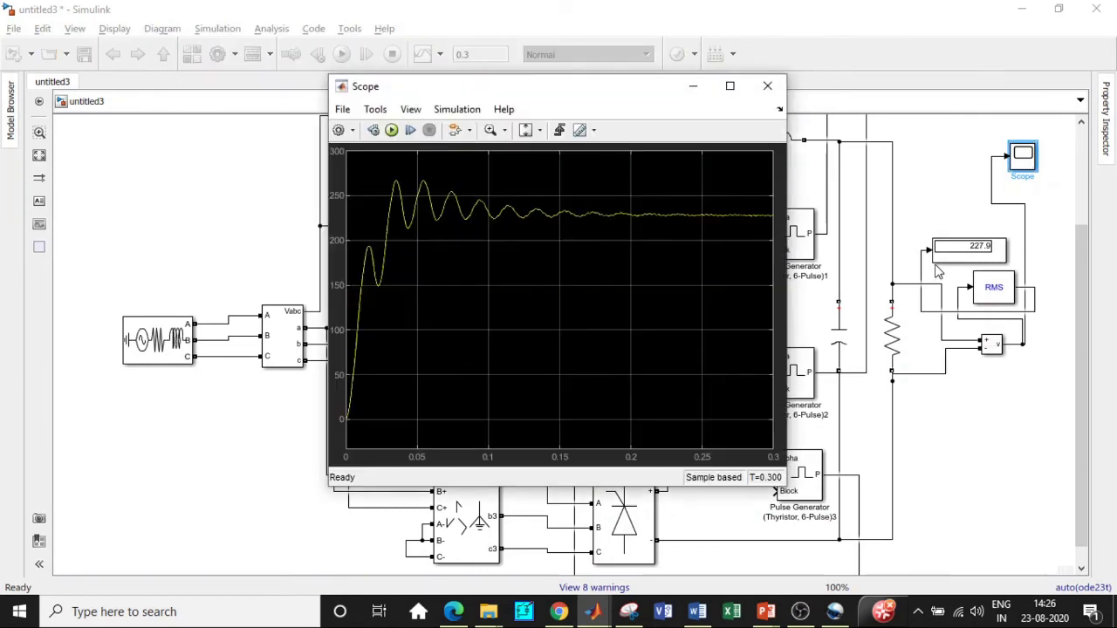
left_click(728, 82)
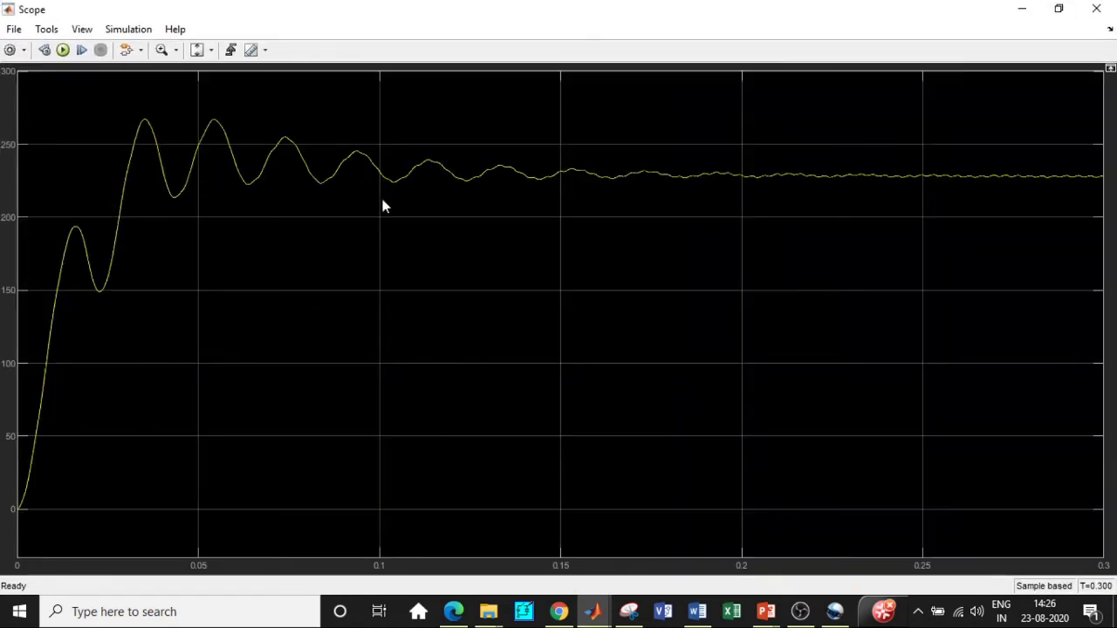
Step: Zoom the scope in on the output voltage ripple between about 0.2 and 0.24 s
left_click(176, 50)
left_click(166, 91)
left_click_drag(931, 242, 735, 148)
left_click_drag(965, 307, 304, 178)
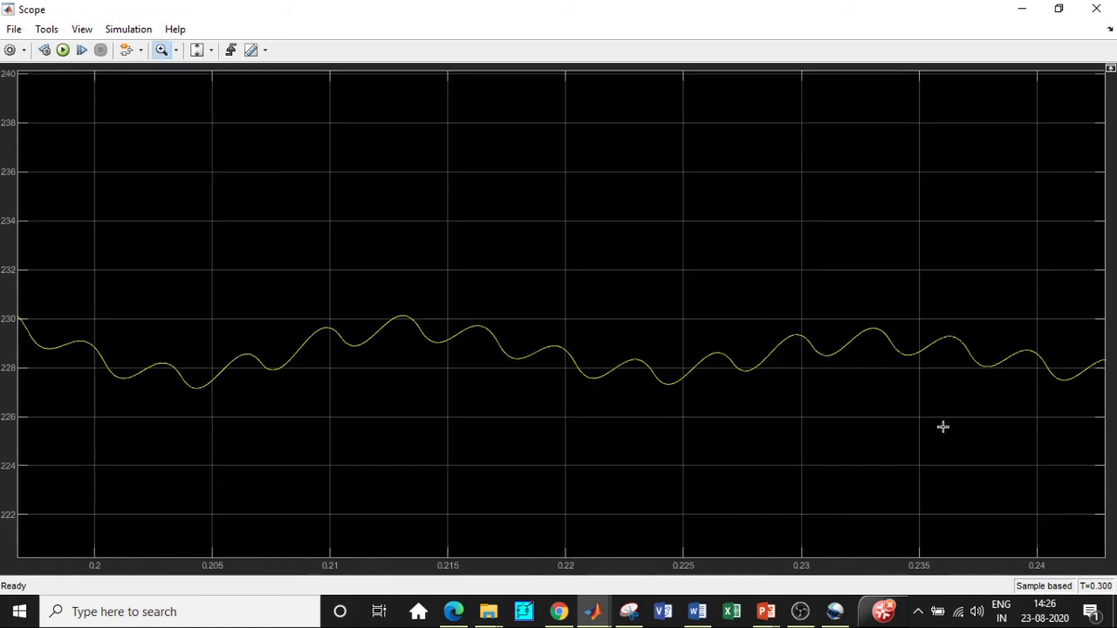
left_click_drag(1002, 437, 75, 309)
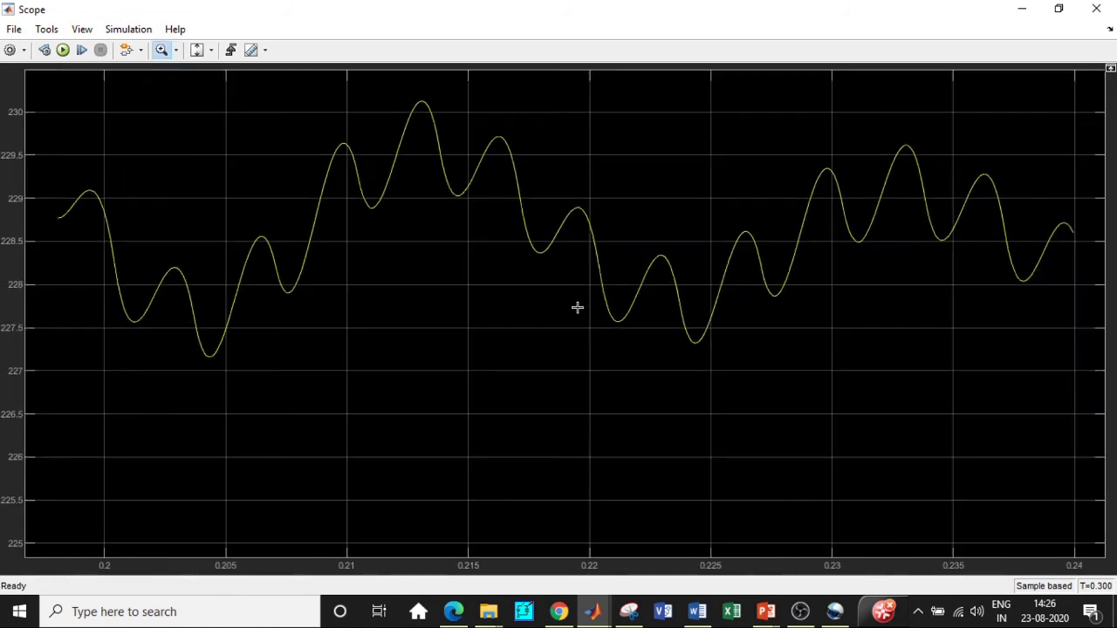
Step: Compare the output voltage's settling over a wider time span with its individual ripple pulses around 0.22 s
scroll(577, 307, "down", 6)
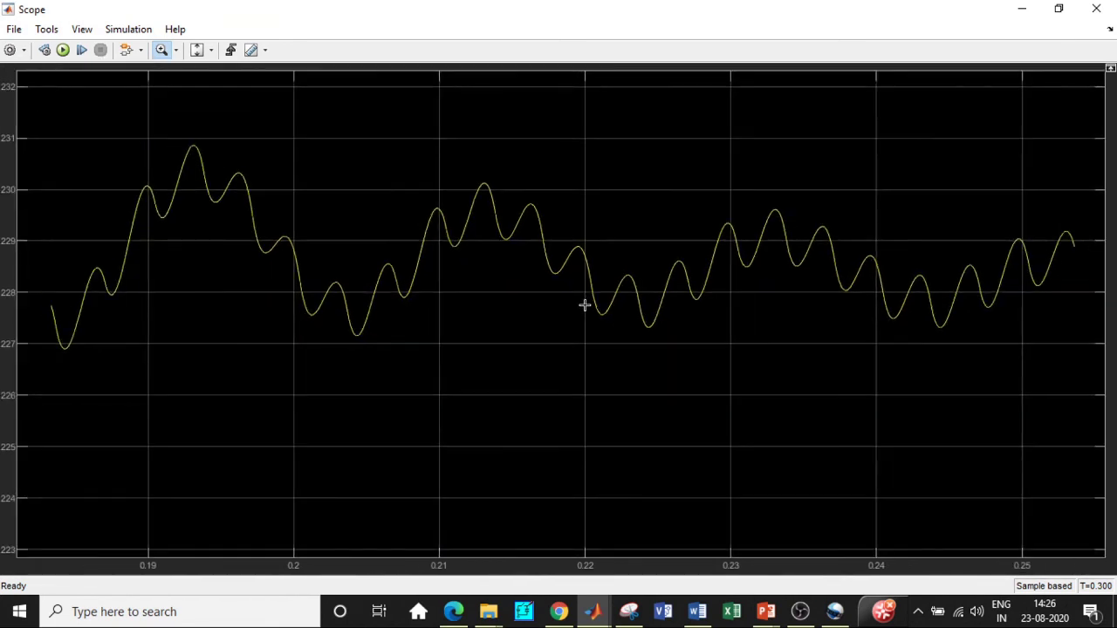
scroll(585, 305, "down", 6)
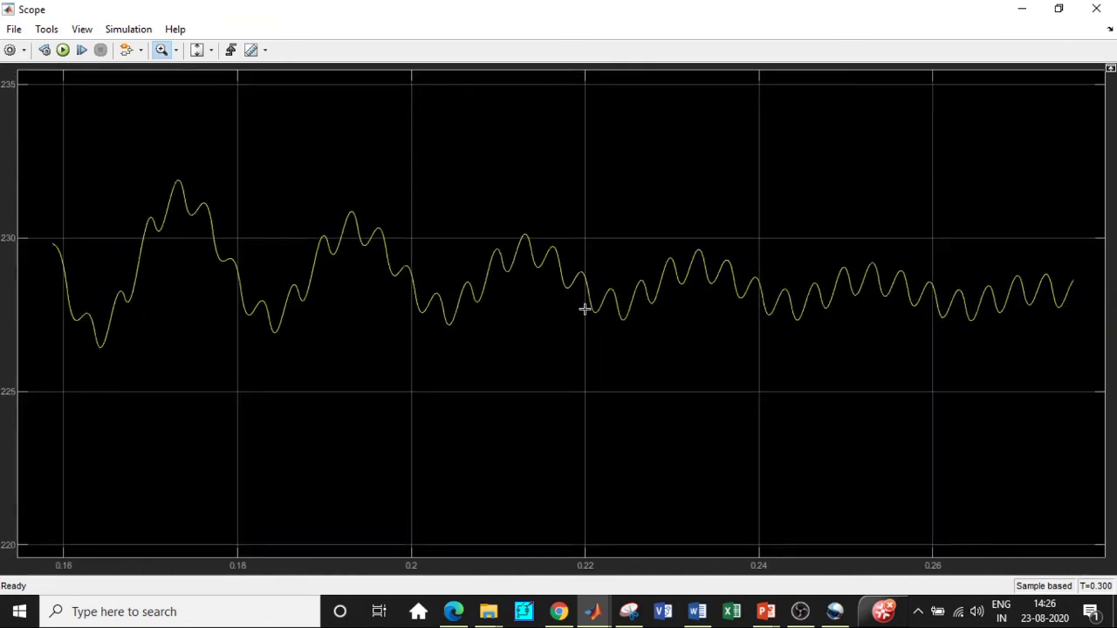
scroll(584, 308, "down", 6)
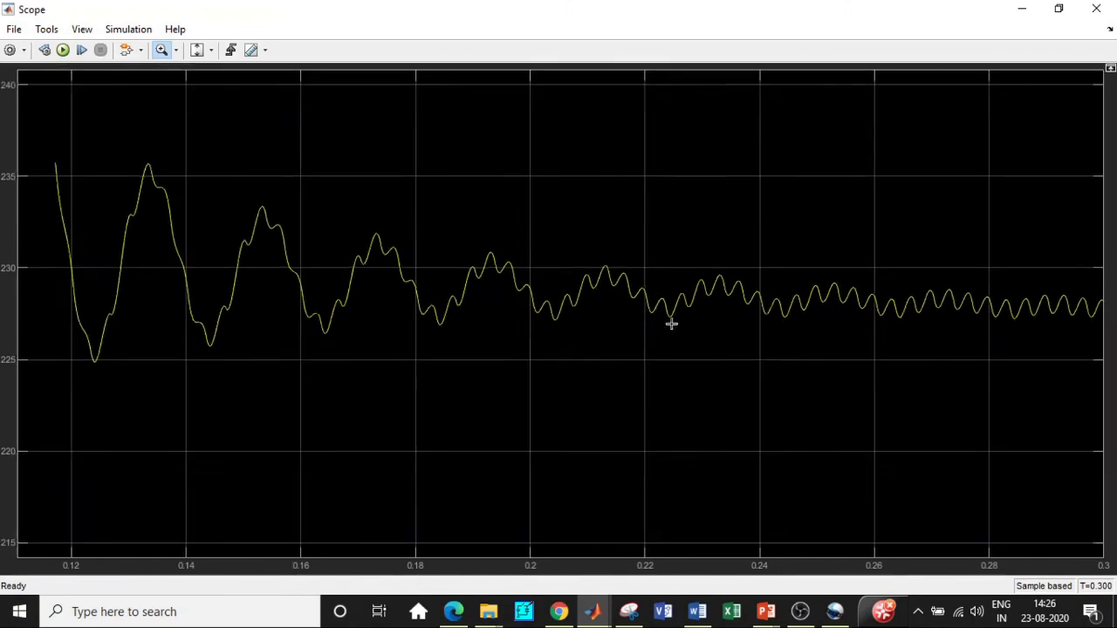
scroll(763, 329, "up", 1)
left_click_drag(763, 329, 597, 249)
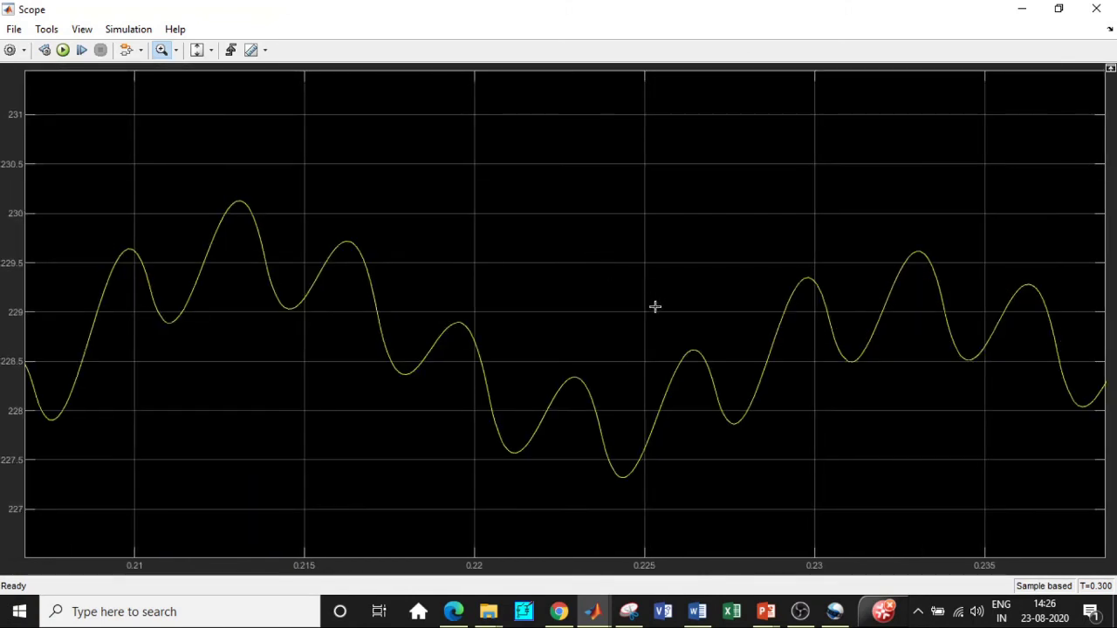
scroll(655, 306, "down", 2)
scroll(575, 311, "down", 5)
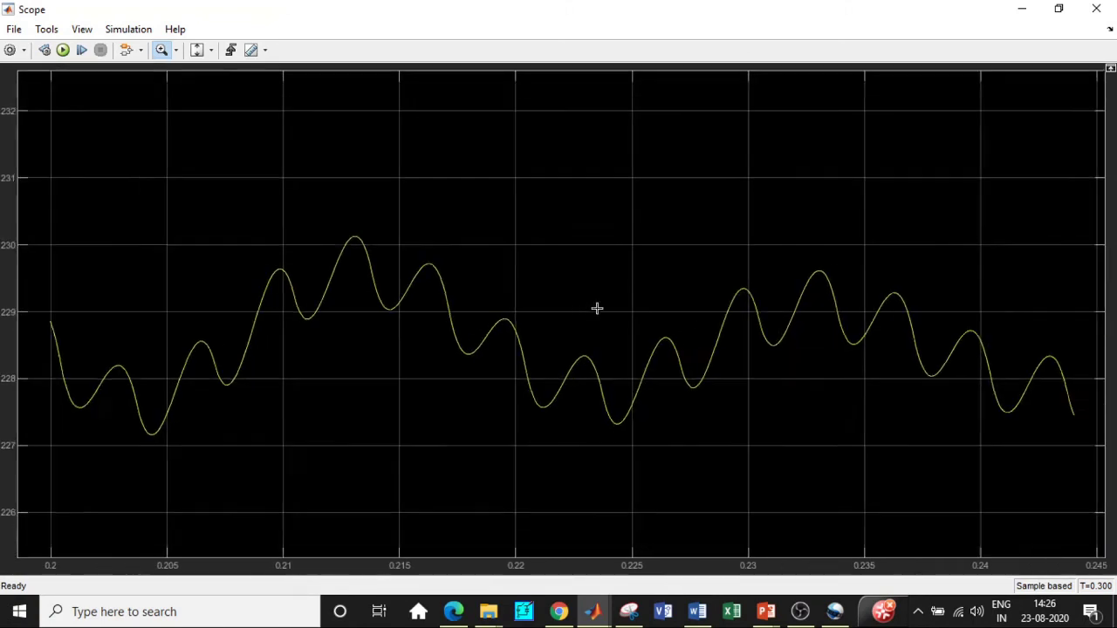
scroll(692, 313, "down", 5)
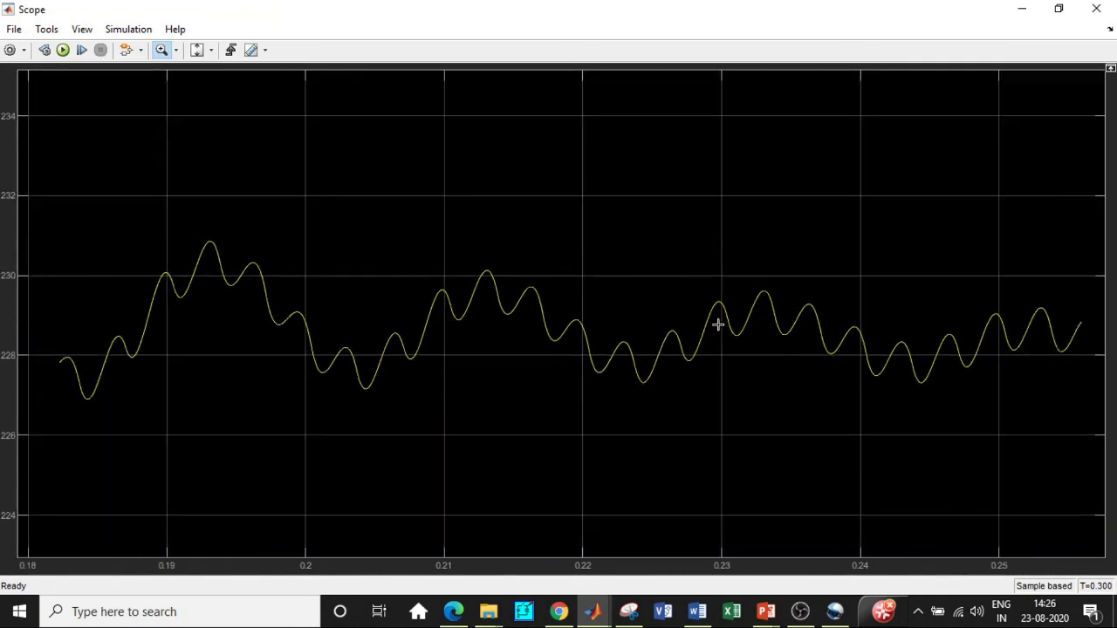
Step: Copy the Voltage Measurement block to the source side, wire it across phases A and B, and connect its output to a second scope input
scroll(767, 308, "down", 3)
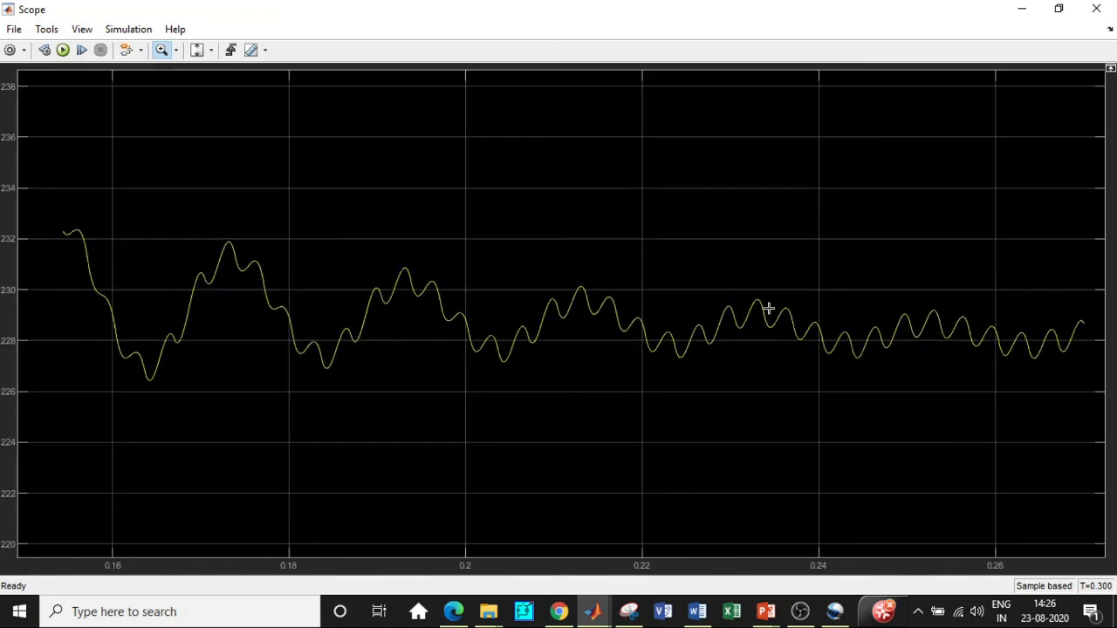
left_click(1096, 9)
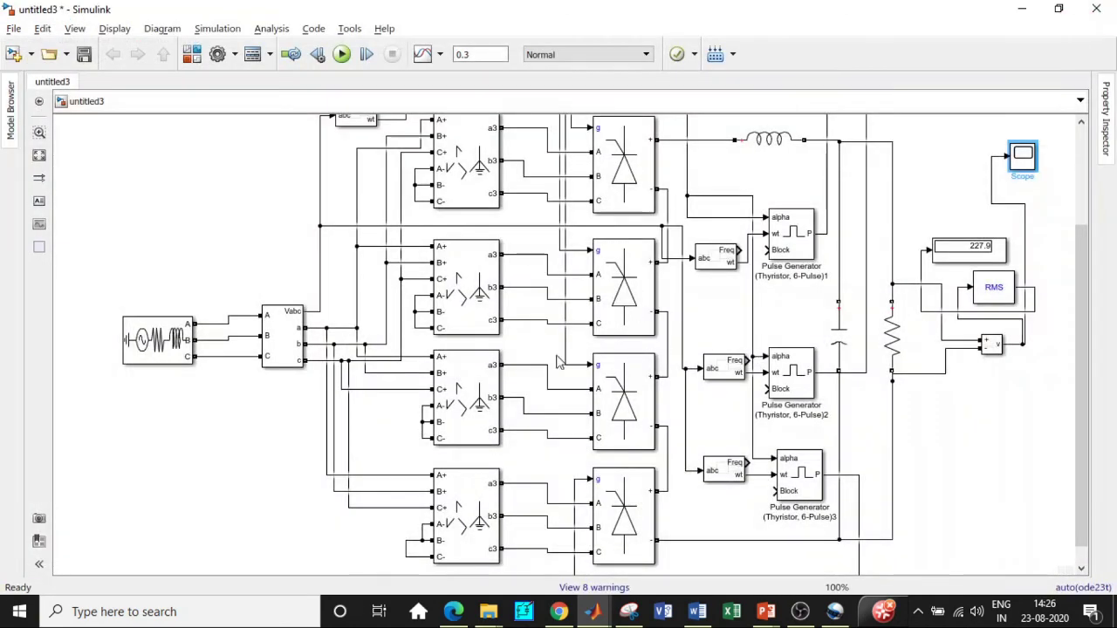
left_click(387, 315)
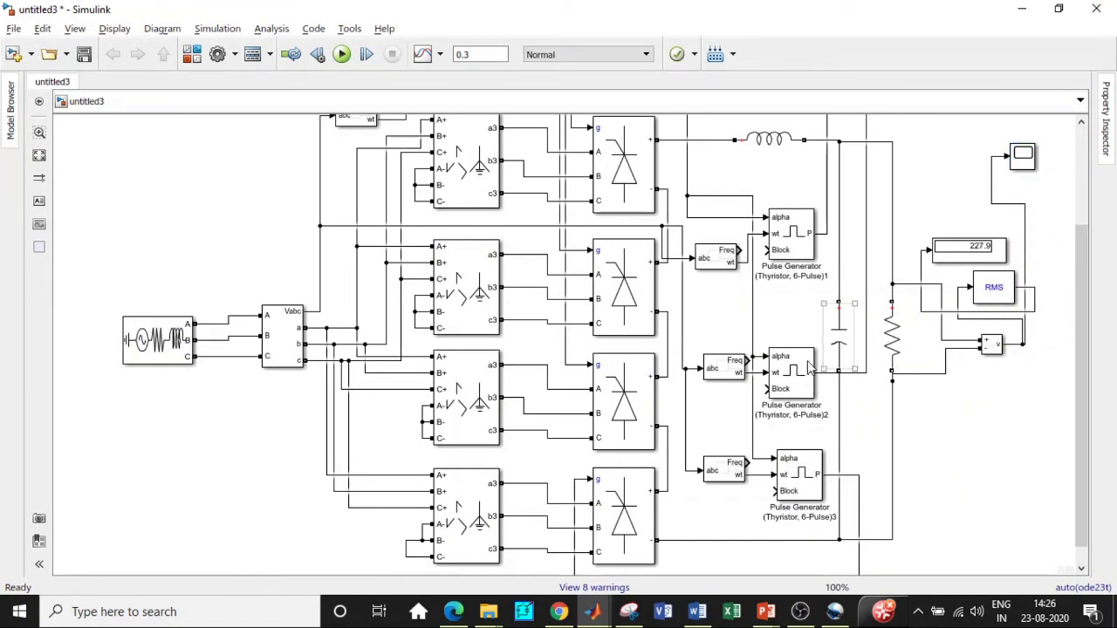
left_click(991, 345)
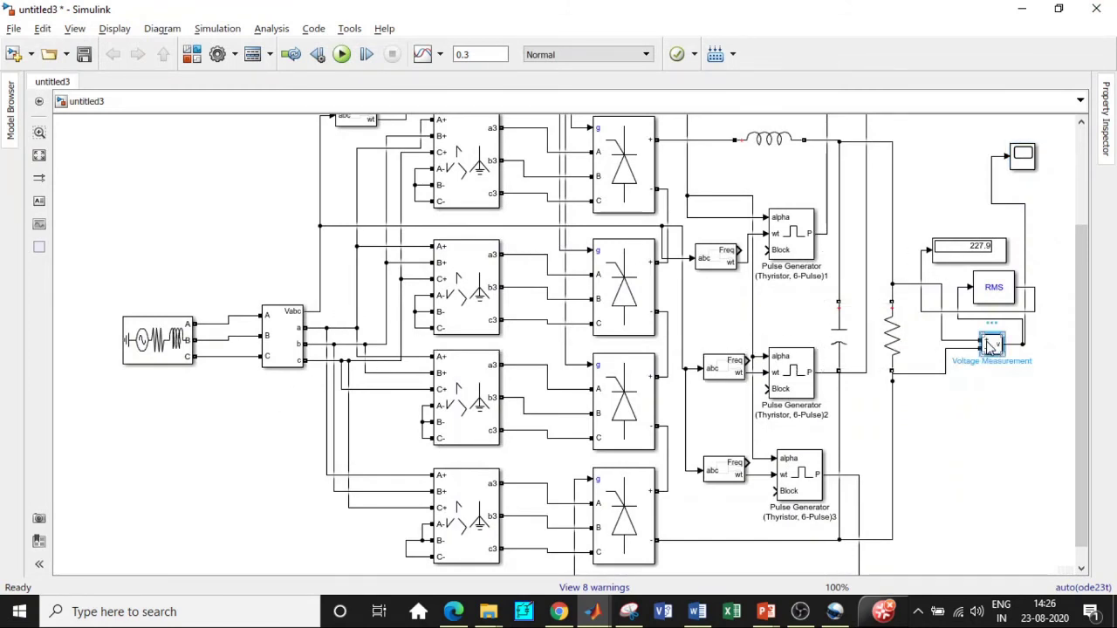
left_click_drag(992, 345, 213, 323)
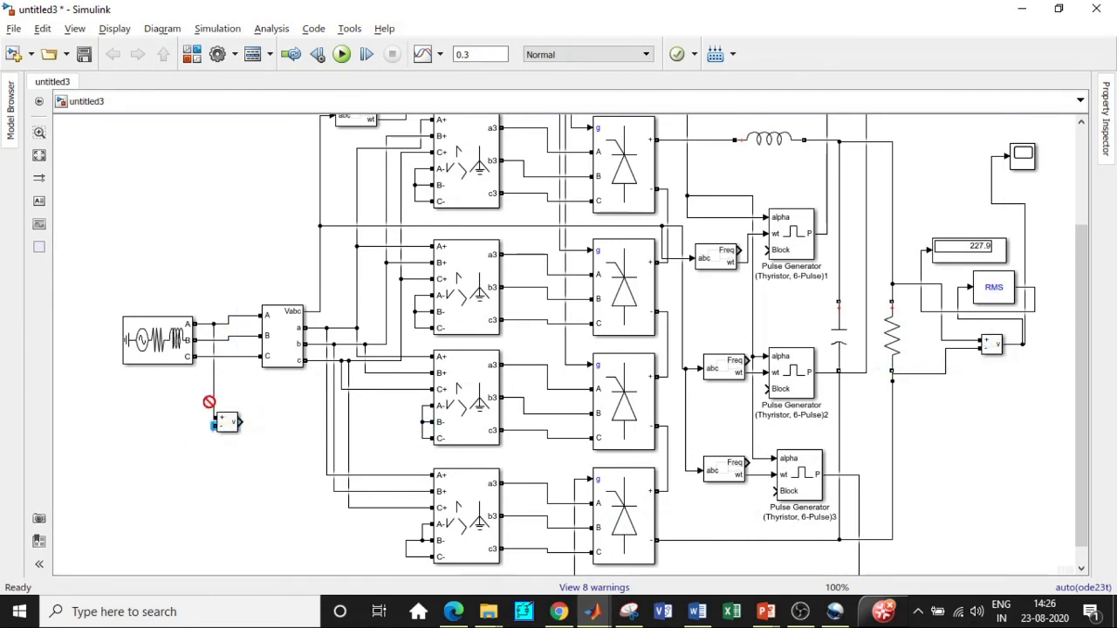
left_click_drag(212, 423, 204, 344)
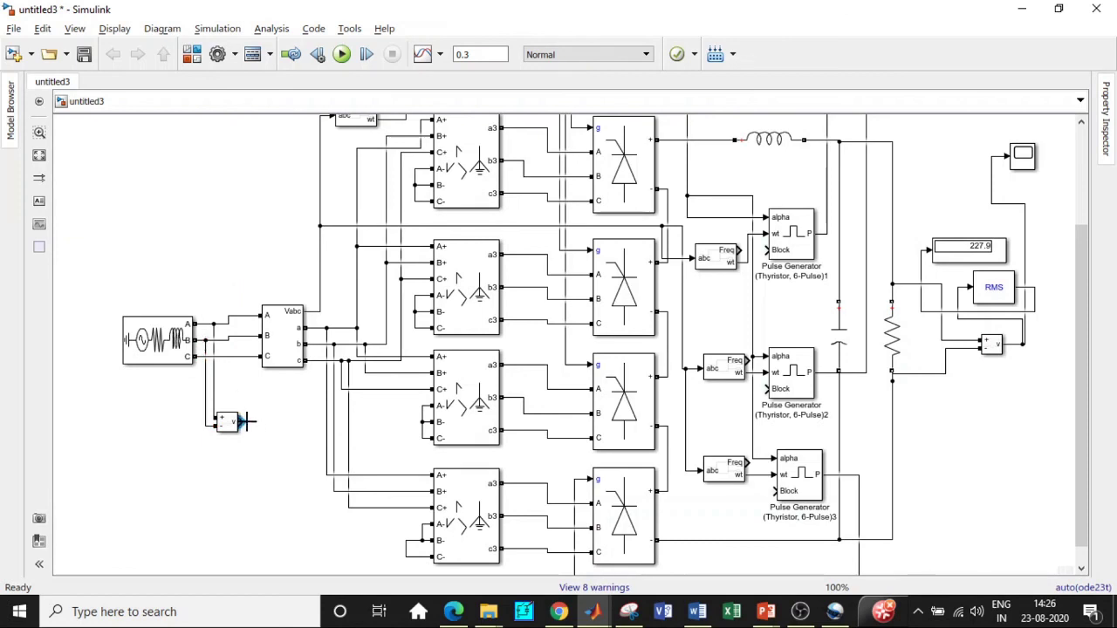
left_click_drag(246, 422, 995, 154)
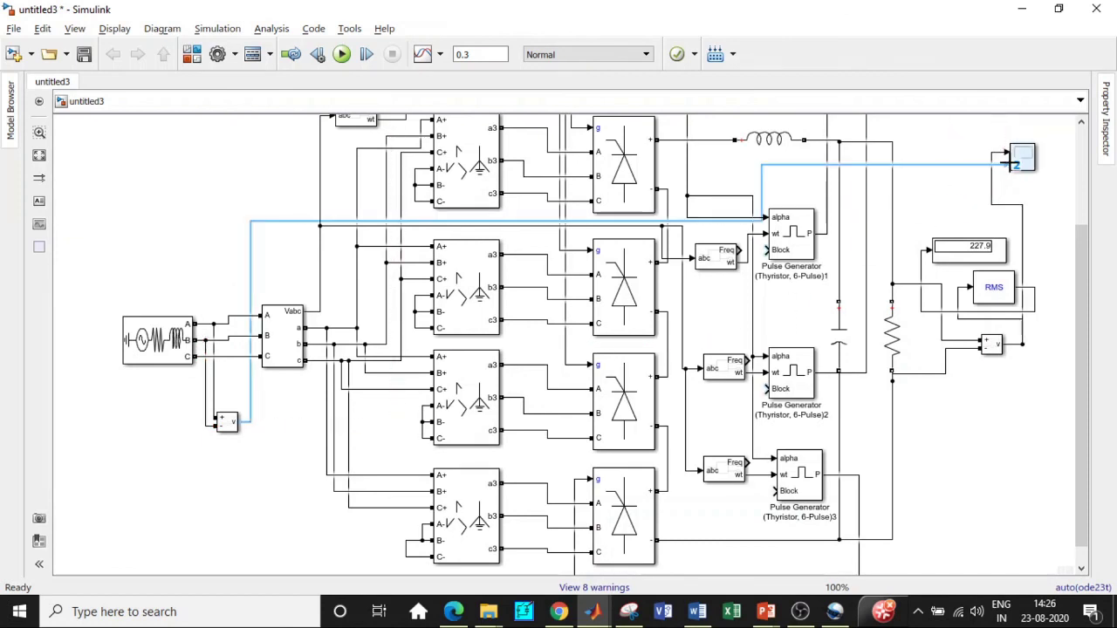
Step: Rerun the simulation and show the output and source line voltages in two stacked scope displays, with the source voltage axis scaled to fit
left_click(341, 55)
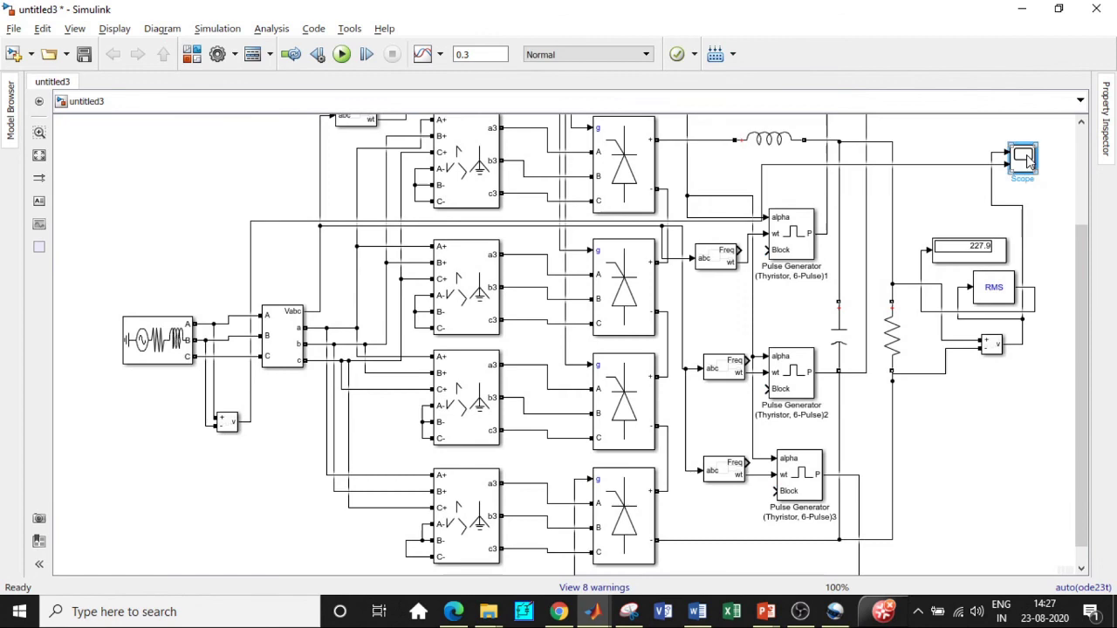
double_click(1022, 155)
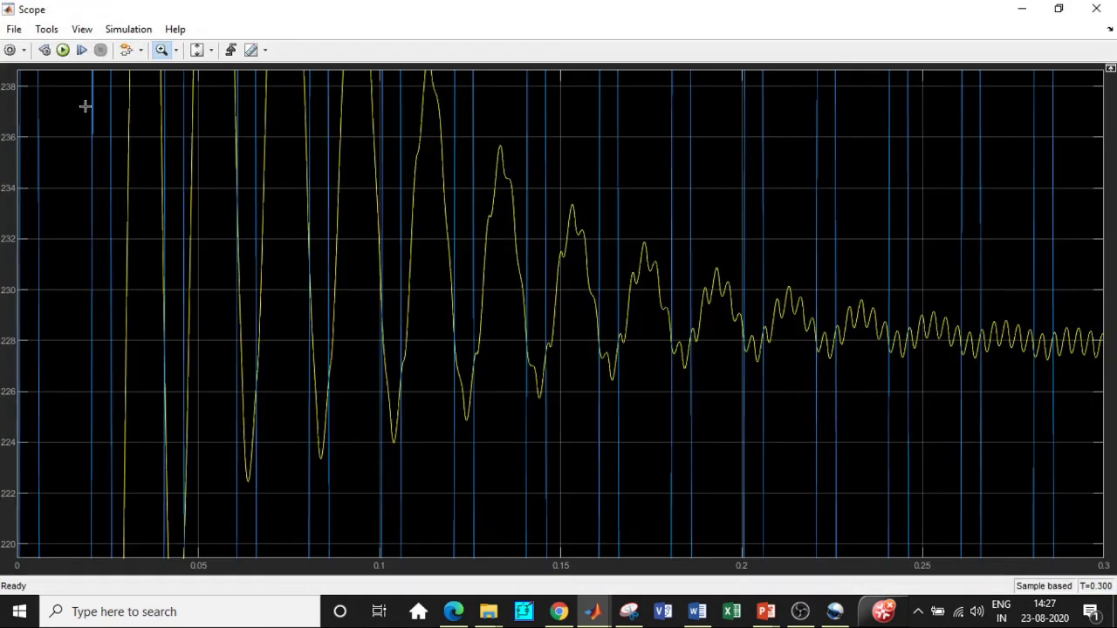
left_click(24, 50)
left_click(18, 113)
left_click(35, 142)
scroll(742, 256, "down", 3)
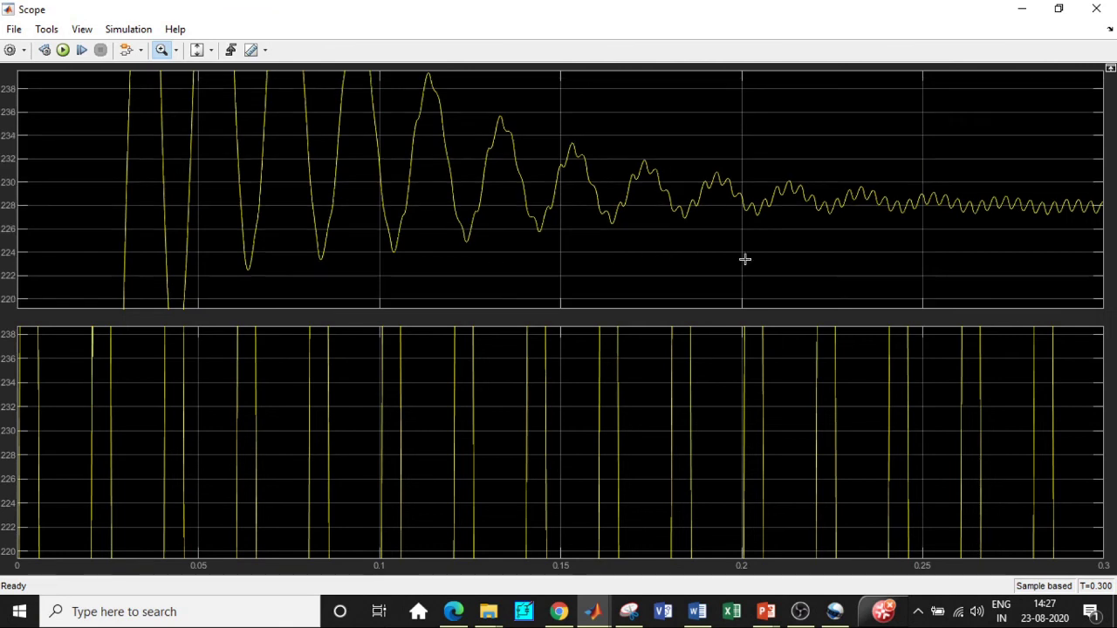
key("ctrl+a")
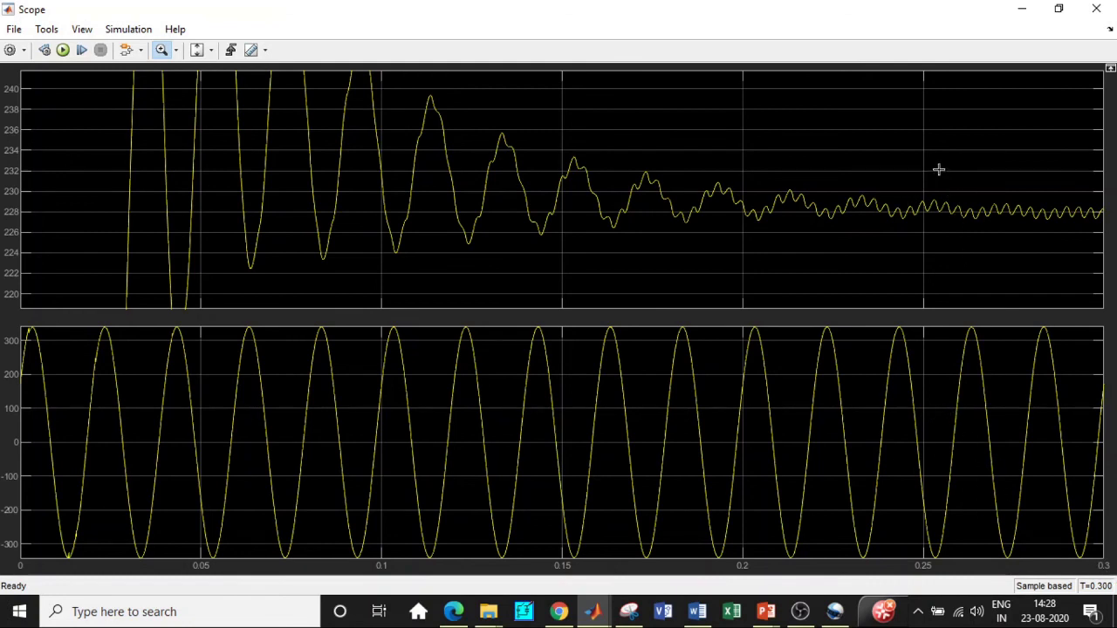
Step: Examine the output voltage ripple pulses against one source voltage cycle between about 0.265 and 0.295 s
left_click_drag(939, 168, 1100, 243)
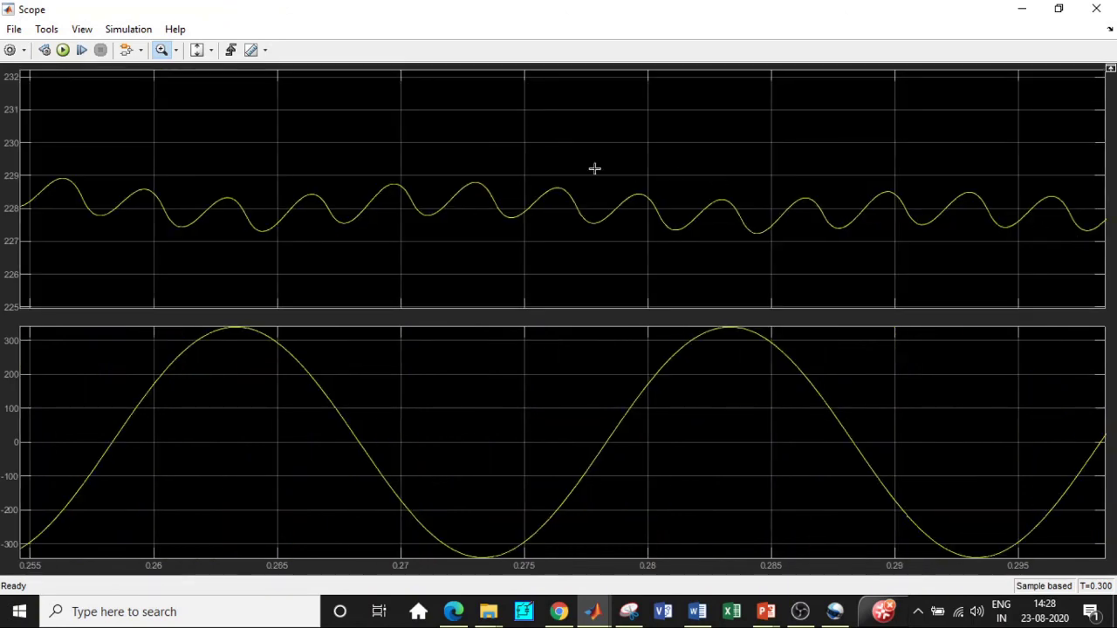
left_click_drag(369, 142, 986, 258)
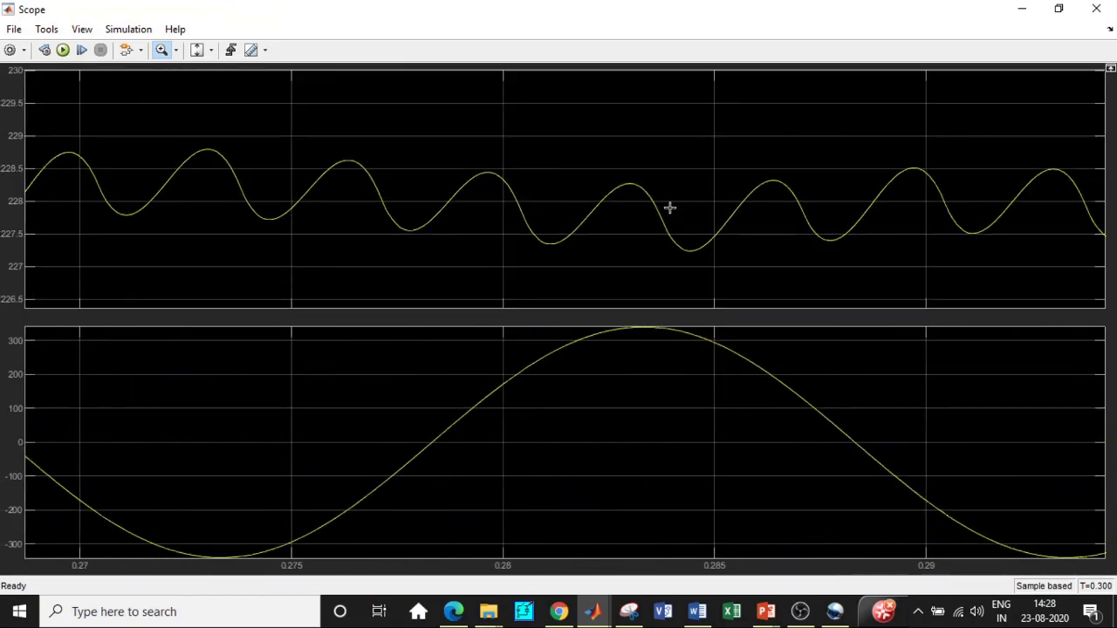
scroll(788, 217, "down", 2)
scroll(297, 157, "down", 1)
scroll(186, 145, "down", 1)
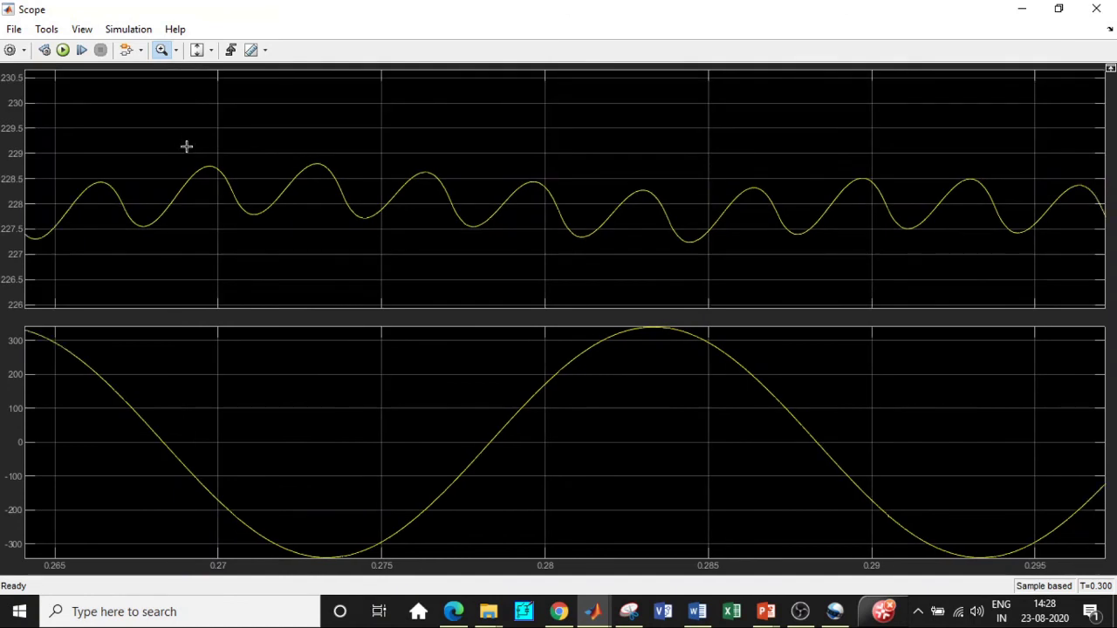
scroll(179, 151, "down", 2)
scroll(179, 151, "down", 1)
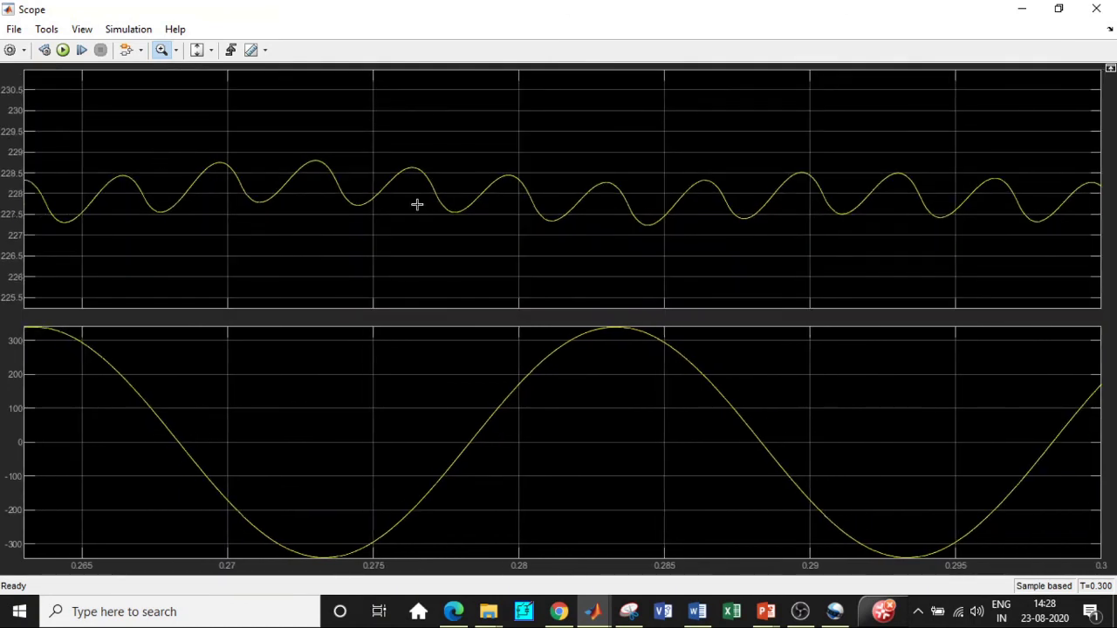
Step: Compare the ripple pulses with the source voltage cycles over about 0.24 to 0.3 s, and close the scope
left_click_drag(166, 126, 1047, 262)
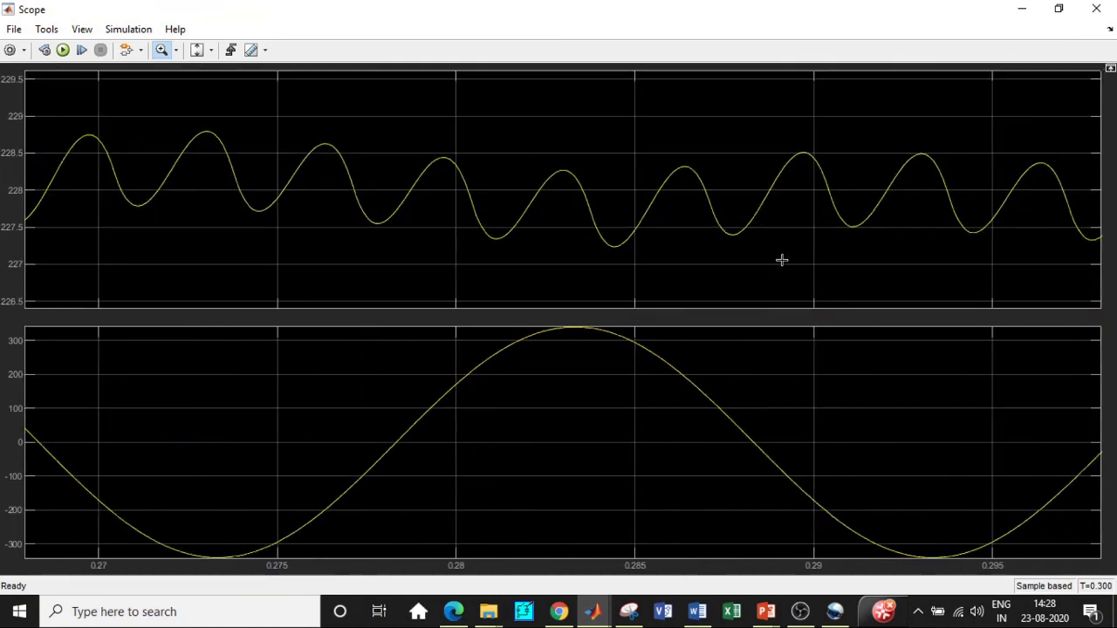
scroll(683, 247, "down", 2)
scroll(692, 255, "down", 4)
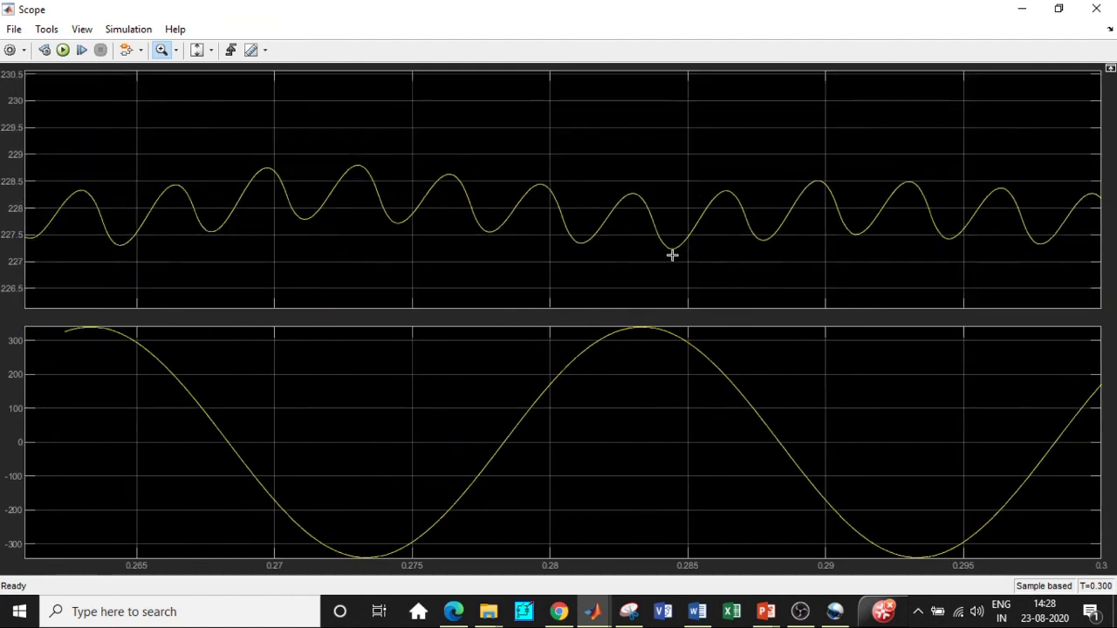
scroll(727, 361, "down", 1)
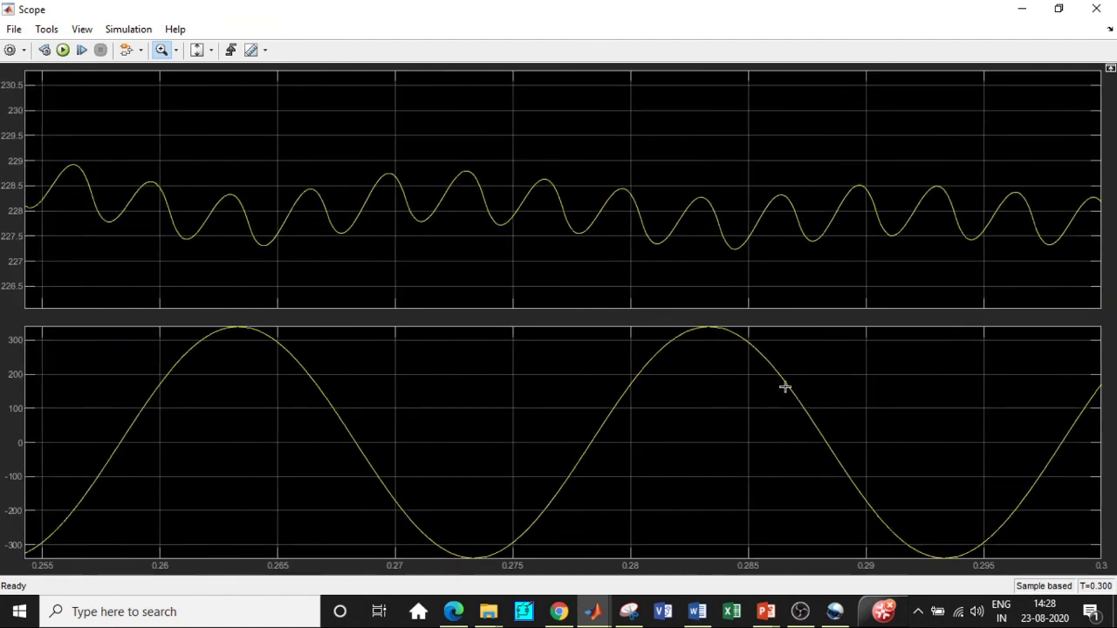
scroll(785, 387, "down", 3)
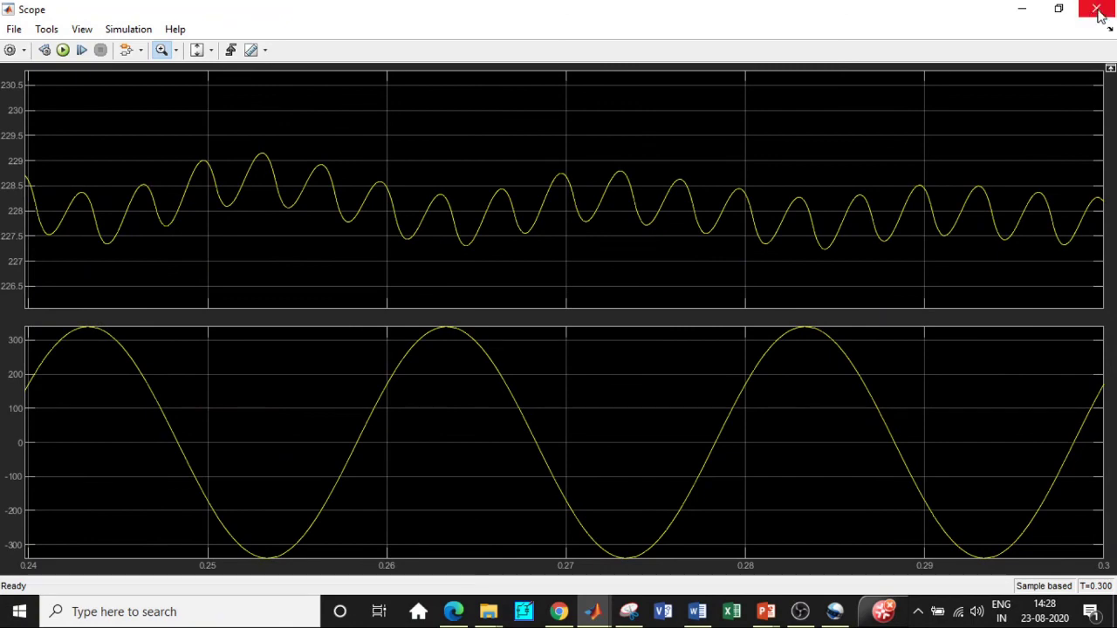
left_click(1098, 15)
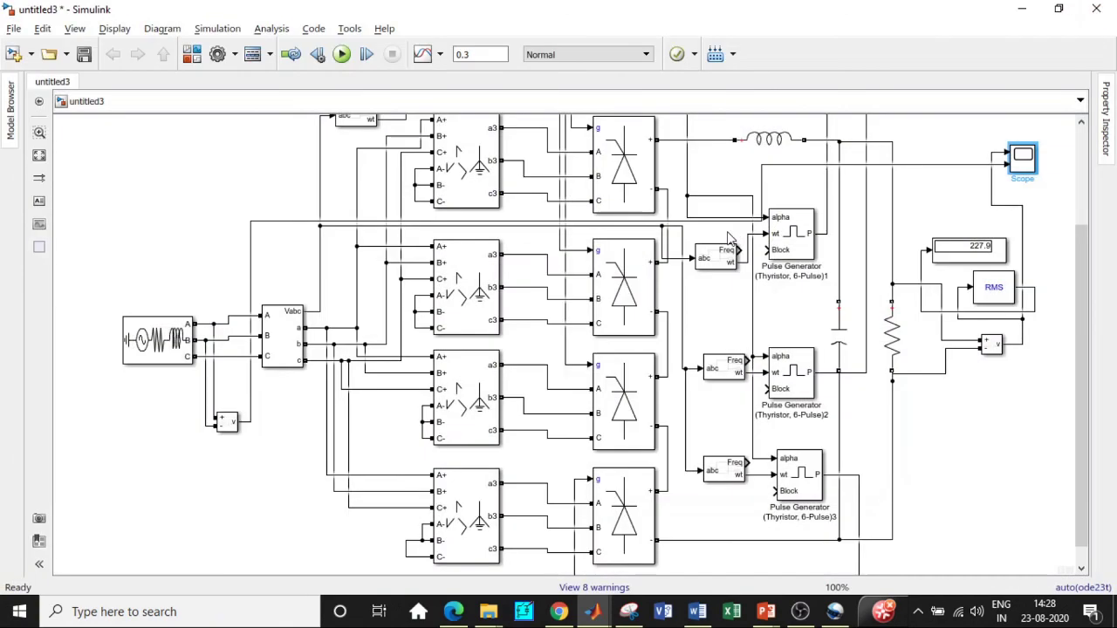